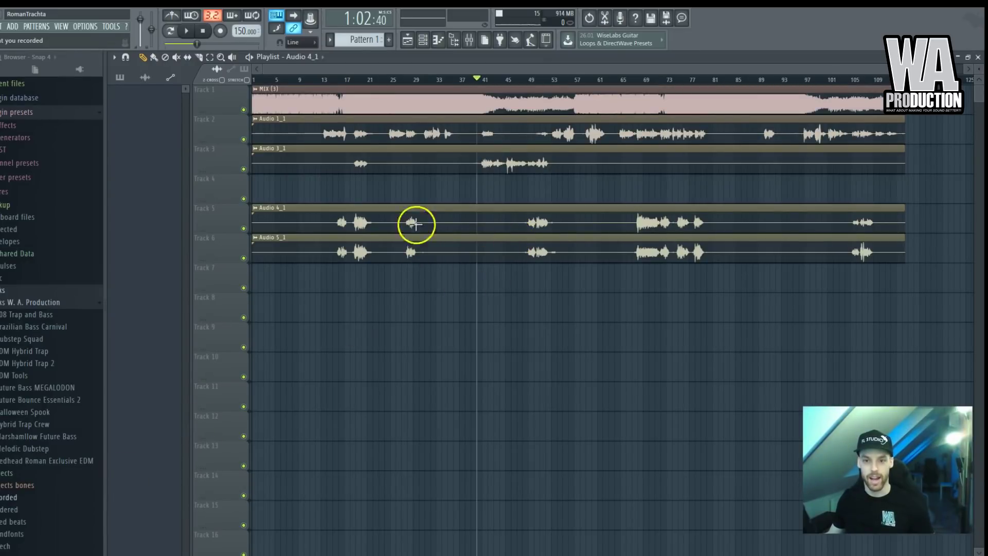
Step: Make preliminary clip adjustments in the Playlist and zoom the view around the vocal clips
mouse_move(308, 197)
mouse_down()
mouse_move(413, 291)
mouse_move(466, 150)
mouse_up()
mouse_move(620, 114)
mouse_down()
mouse_move(624, 279)
mouse_move(694, 137)
mouse_move(596, 157)
mouse_up()
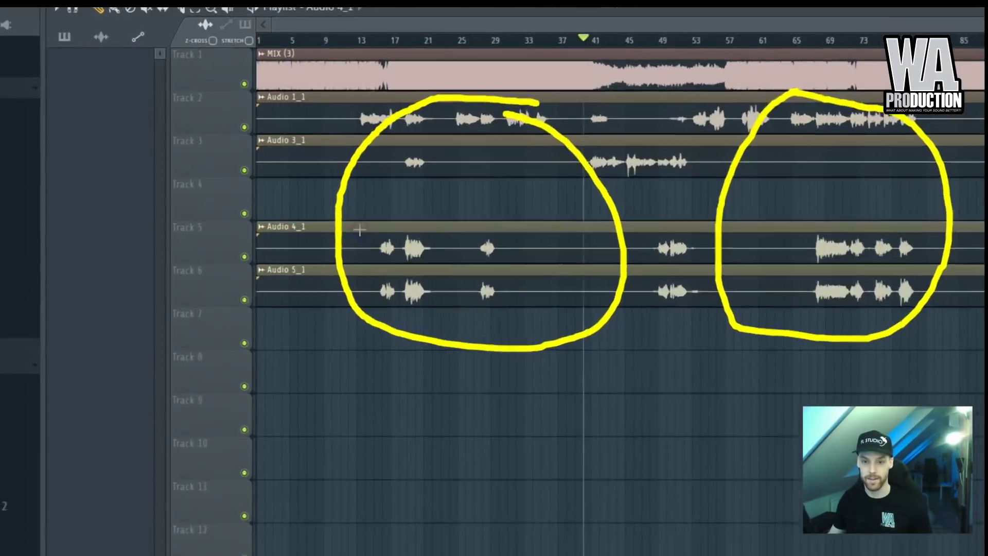
click(359, 217)
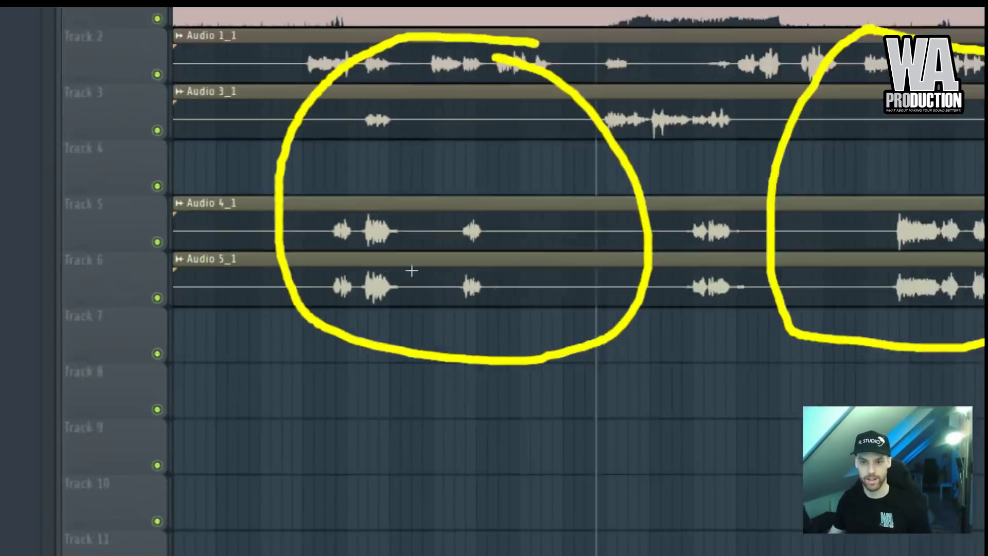
click(944, 208)
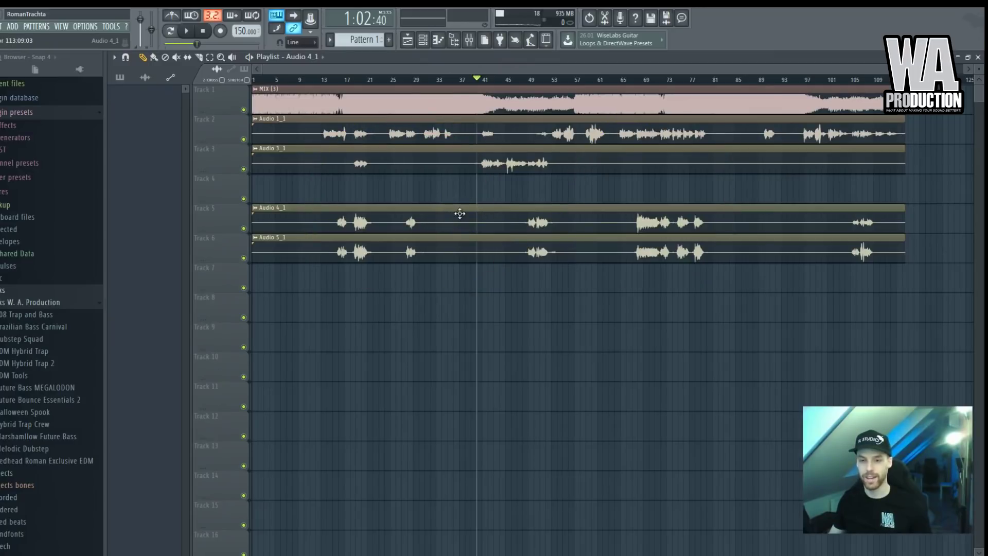
scroll(334, 136, up, 2)
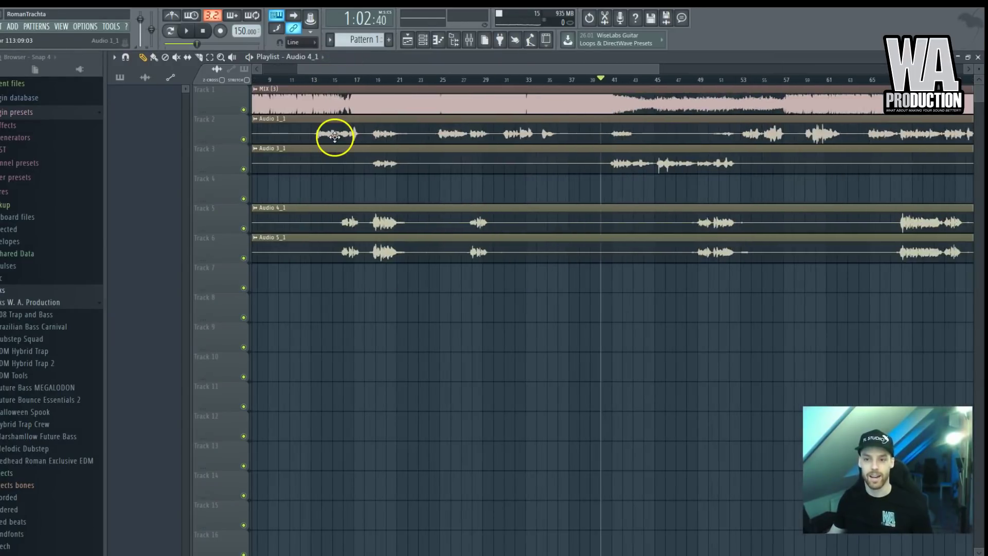
scroll(319, 136, up, 3)
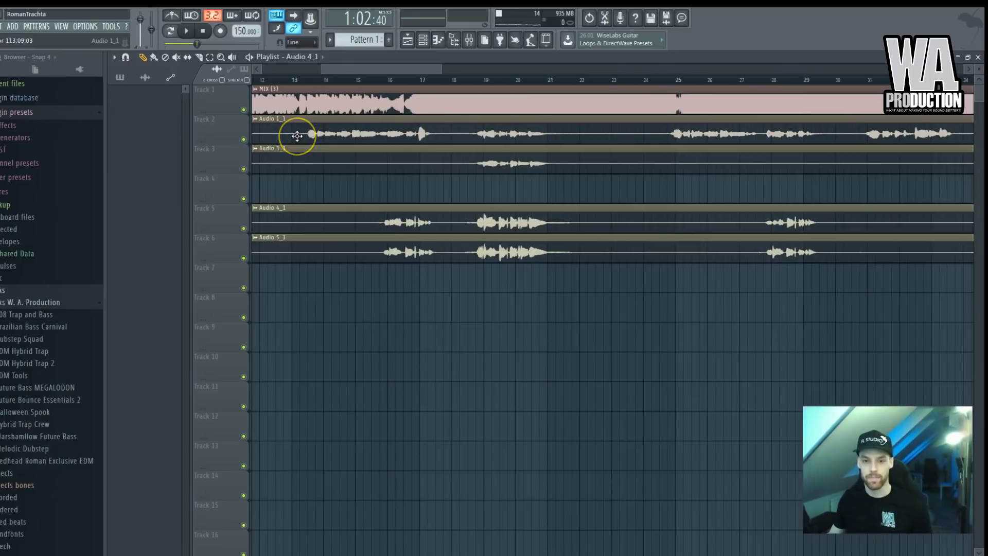
scroll(297, 135, down, 1)
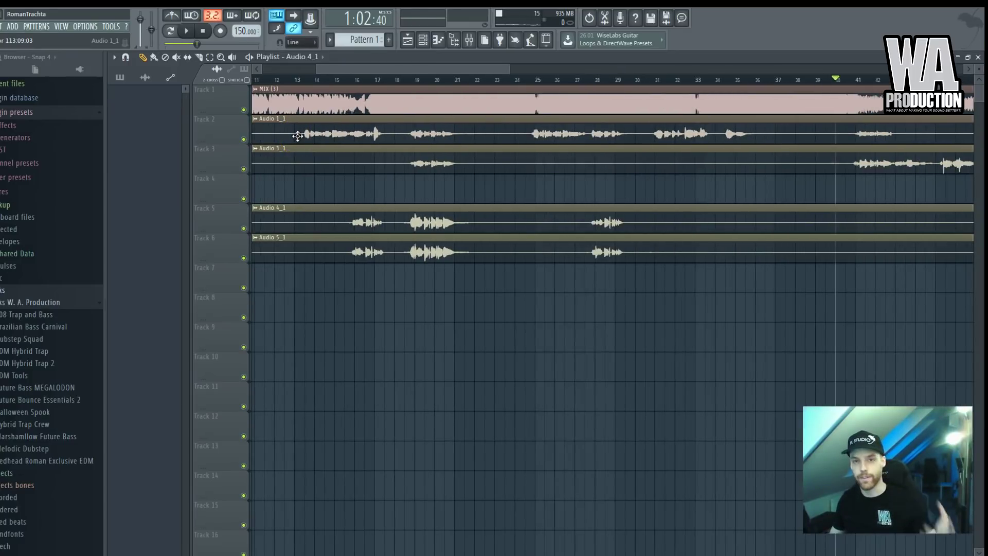
scroll(303, 122, down, 2)
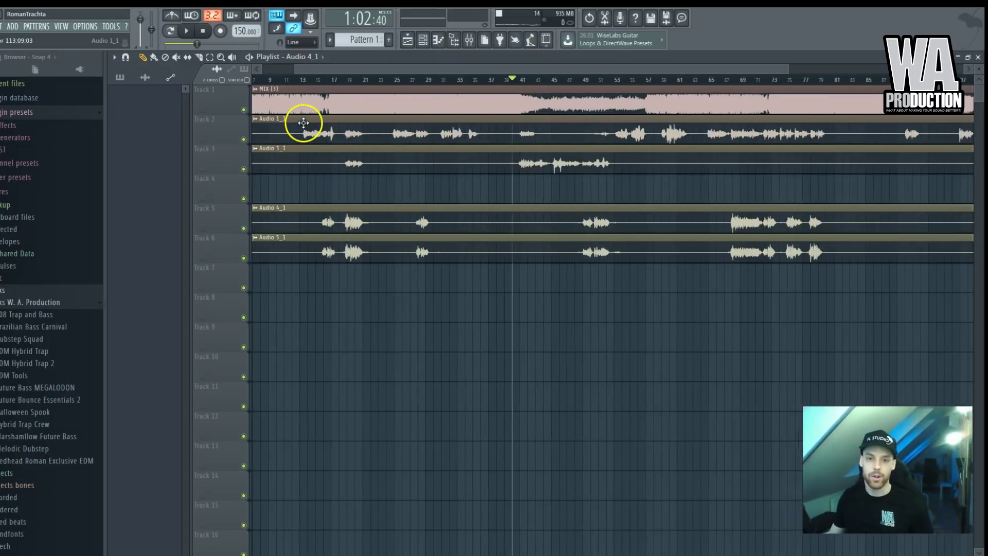
scroll(566, 142, down, 2)
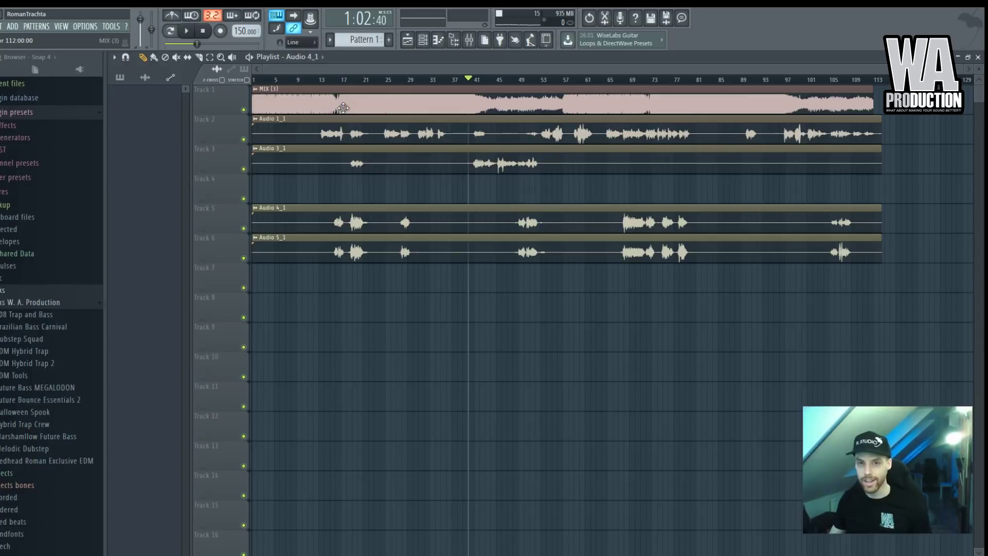
scroll(340, 120, up, 2)
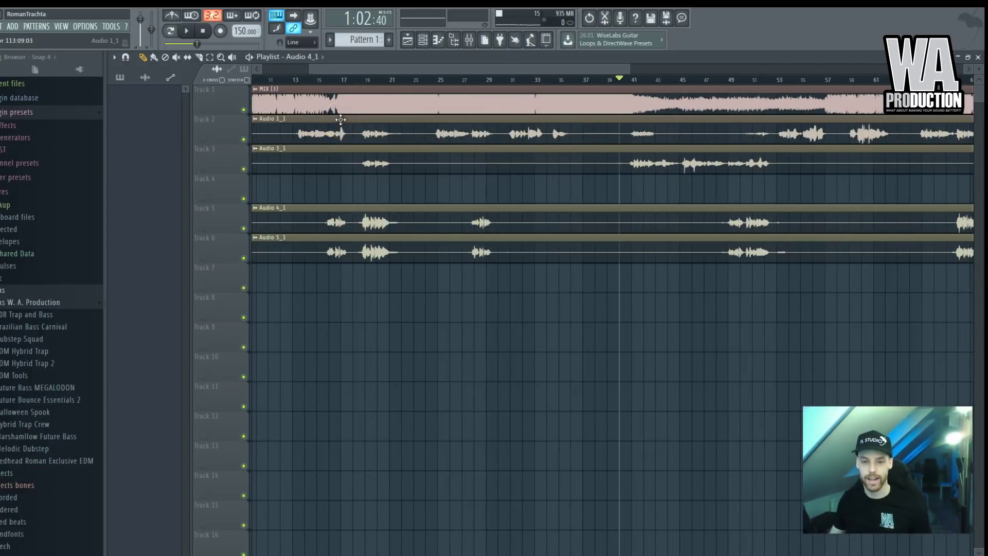
scroll(341, 119, down, 2)
scroll(315, 177, up, 2)
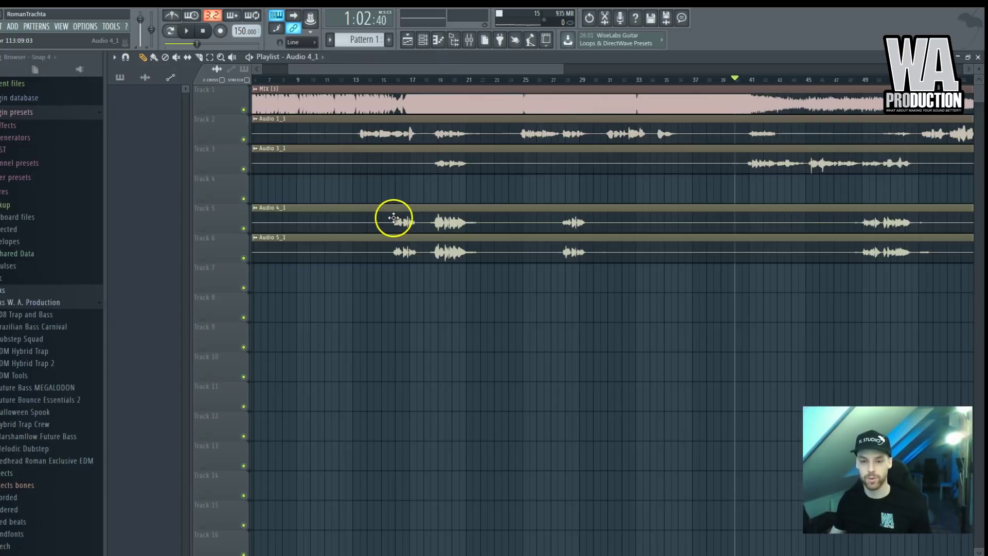
scroll(446, 227, down, 2)
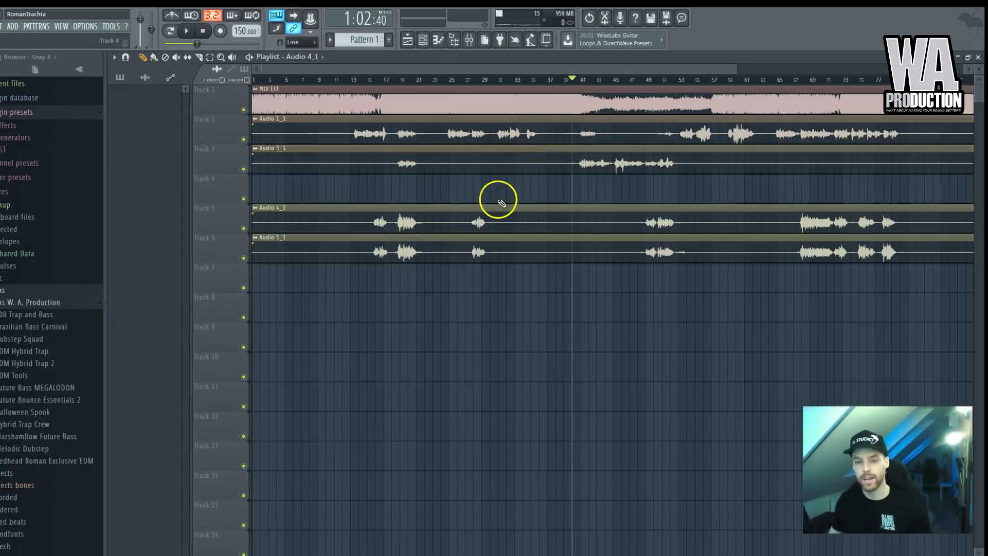
ctrl+scroll(535, 149, down, 2)
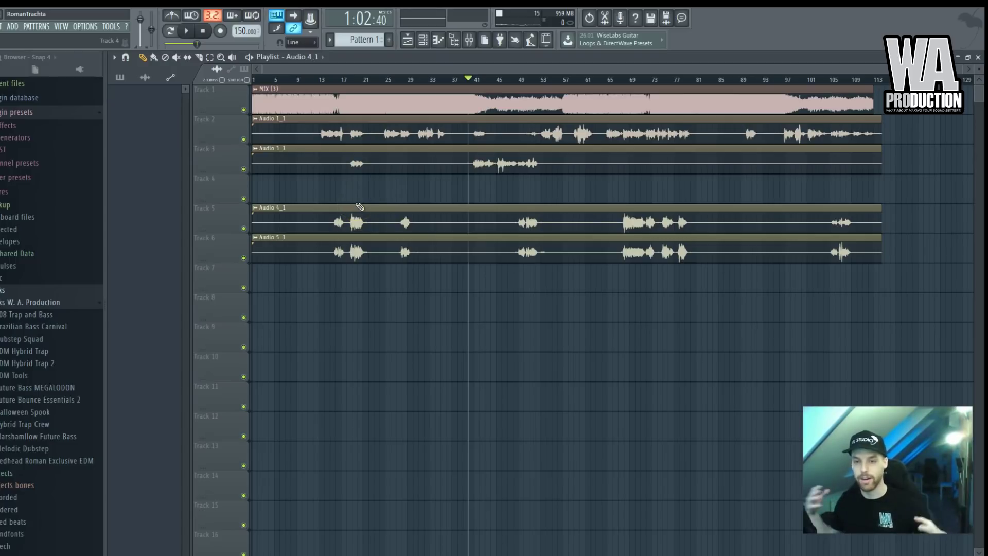
Step: Select the Audio 4_1 and Audio 5_1 clips and move them up onto Tracks 4 and 5
drag(626, 207, 661, 289)
drag(421, 229, 388, 194)
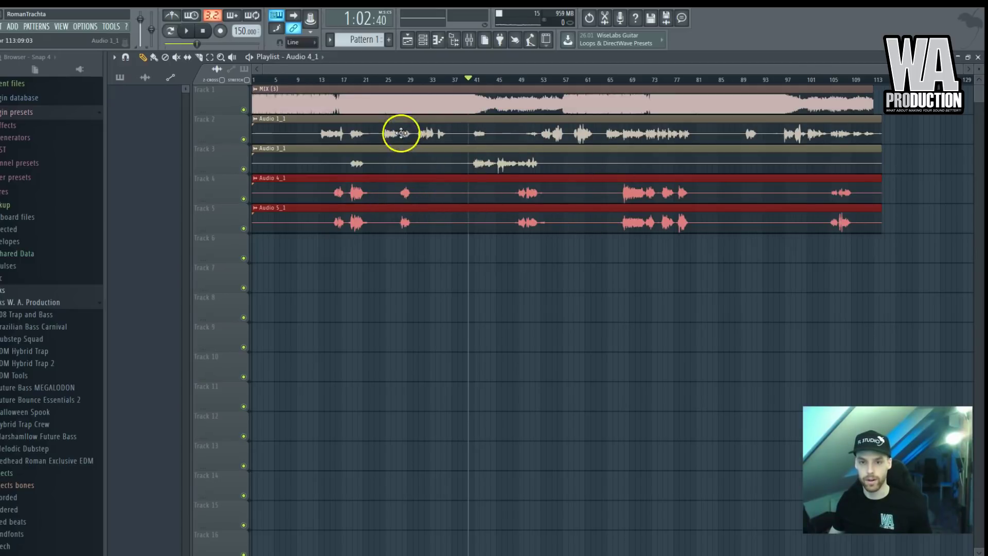
scroll(342, 196, up, 2)
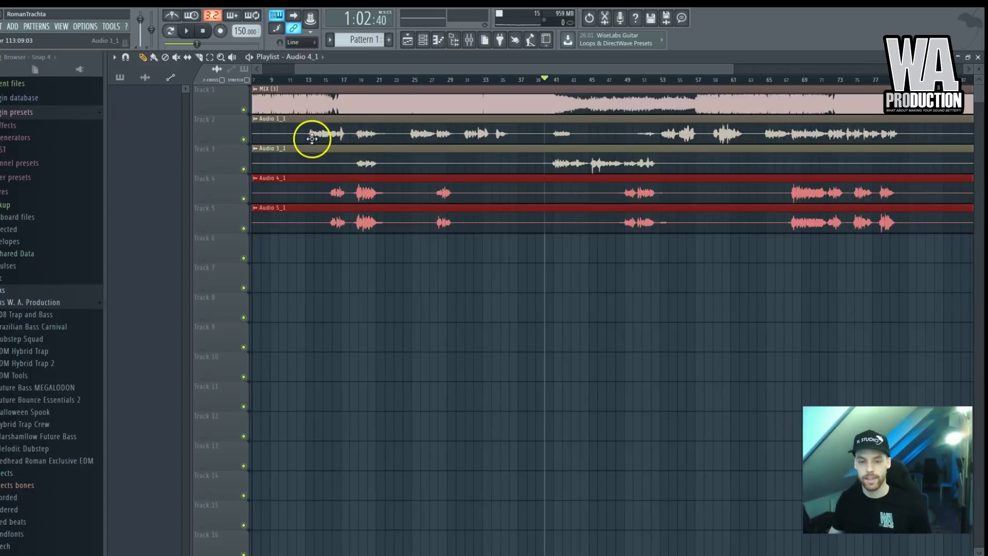
scroll(311, 137, down, 2)
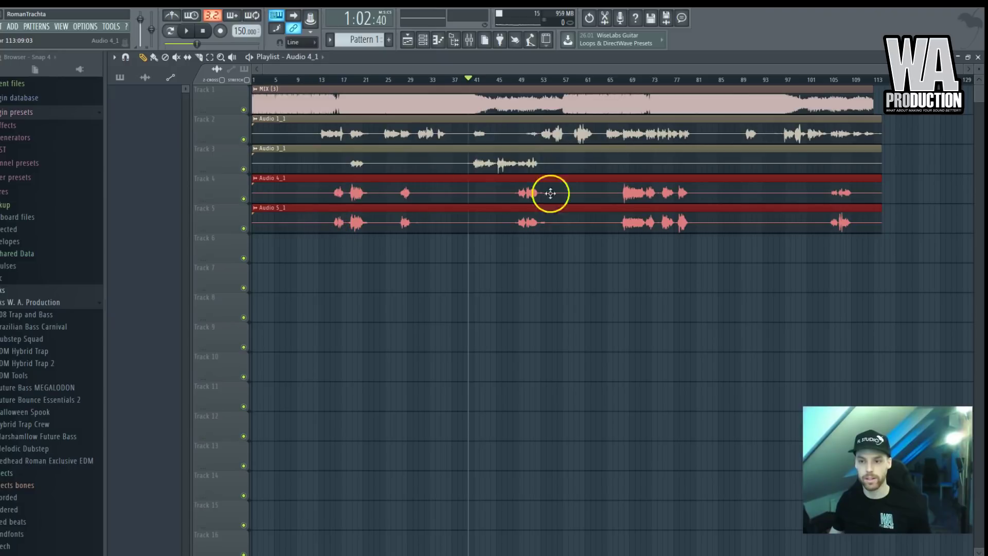
scroll(337, 230, up, 5)
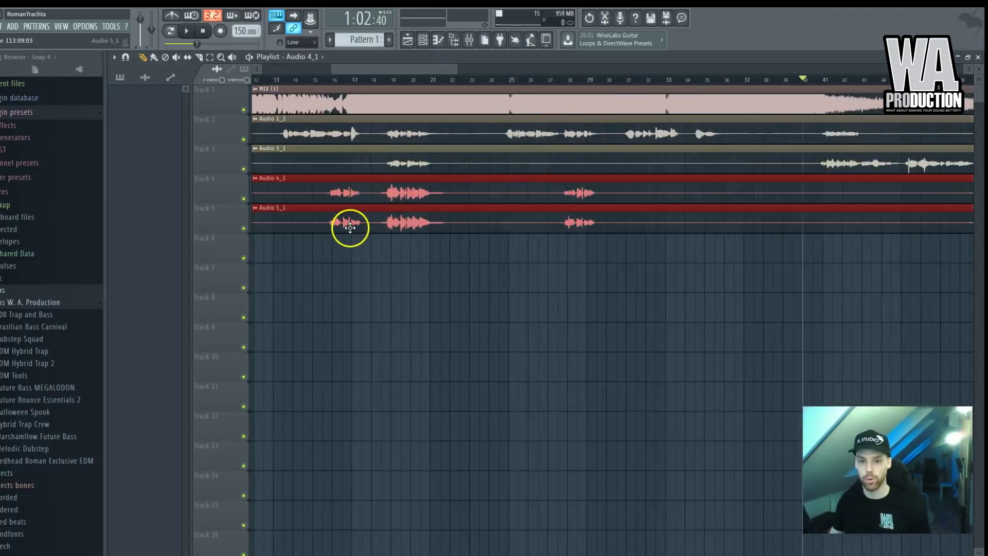
Step: Delete the stray clip on Track 7 and solo the Audio 1_1 track on Track 2
click(470, 273)
right_click(516, 270)
scroll(432, 149, up, 2)
right_click(243, 140)
click(391, 80)
Step: Briefly play the soloed Audio 1_1, then solo Audio 4_1 and enable Audio 5_1 alongside it
key(space)
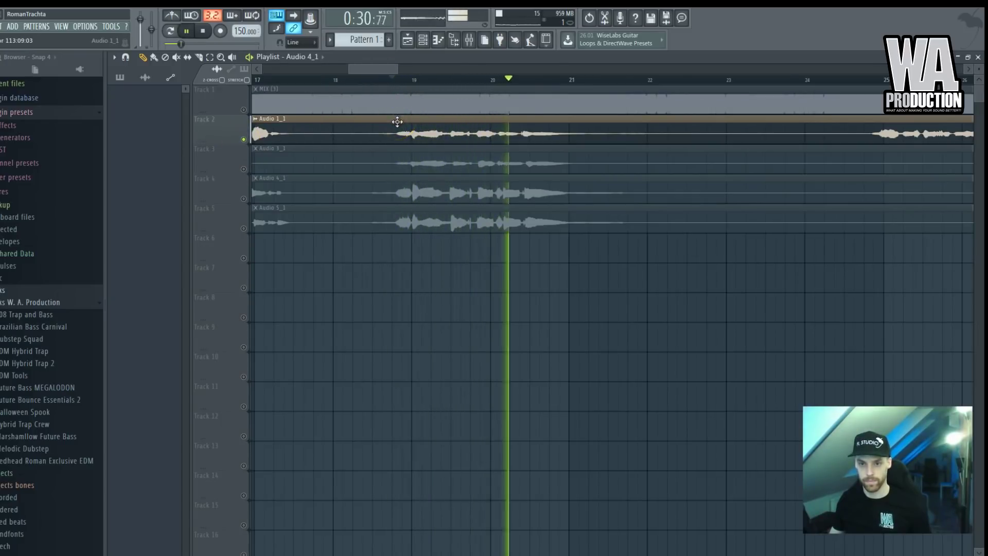
scroll(397, 123, down, 2)
key(space)
right_click(243, 198)
click(244, 228)
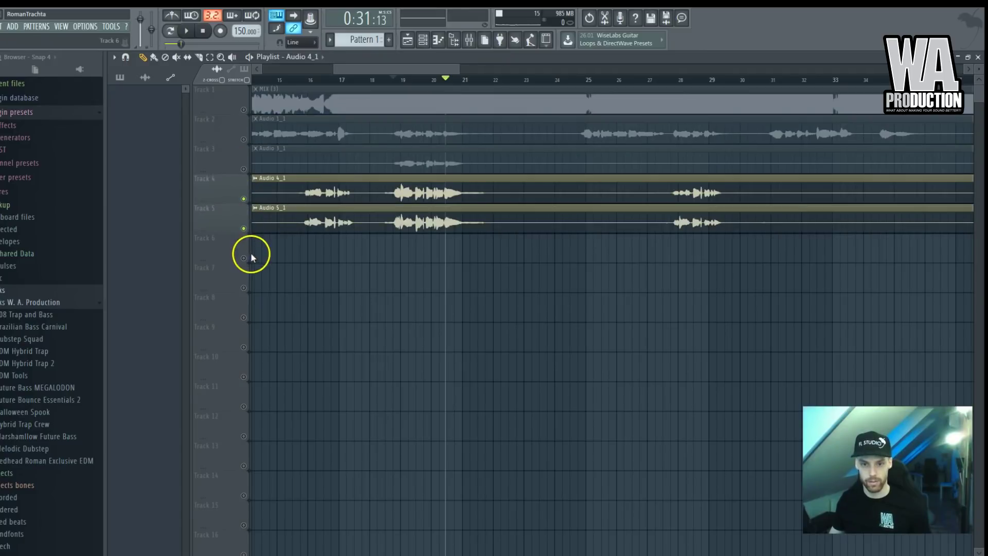
Step: Audition the doubled vocals from around bar 18, then stop playback
scroll(362, 191, up, 2)
click(404, 80)
key(space)
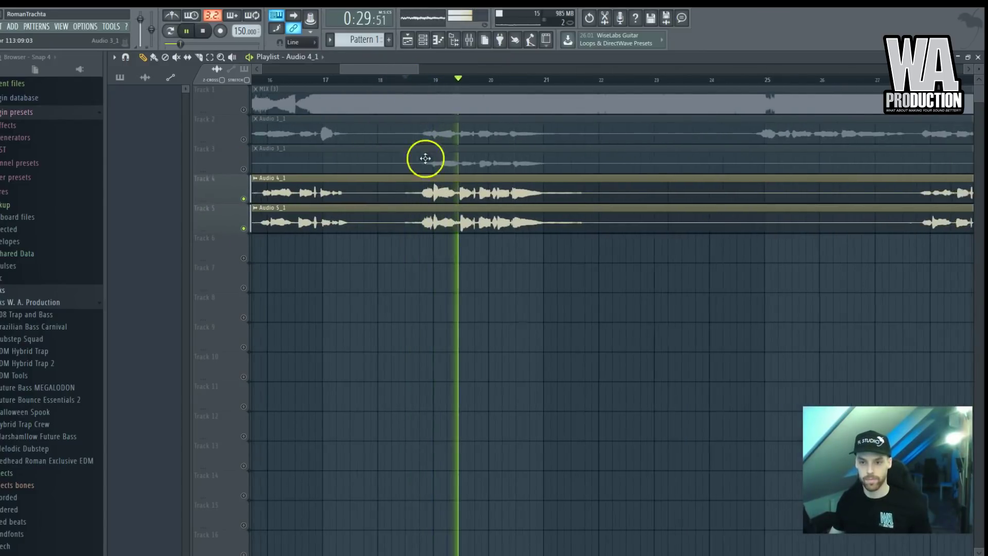
scroll(430, 170, down, 2)
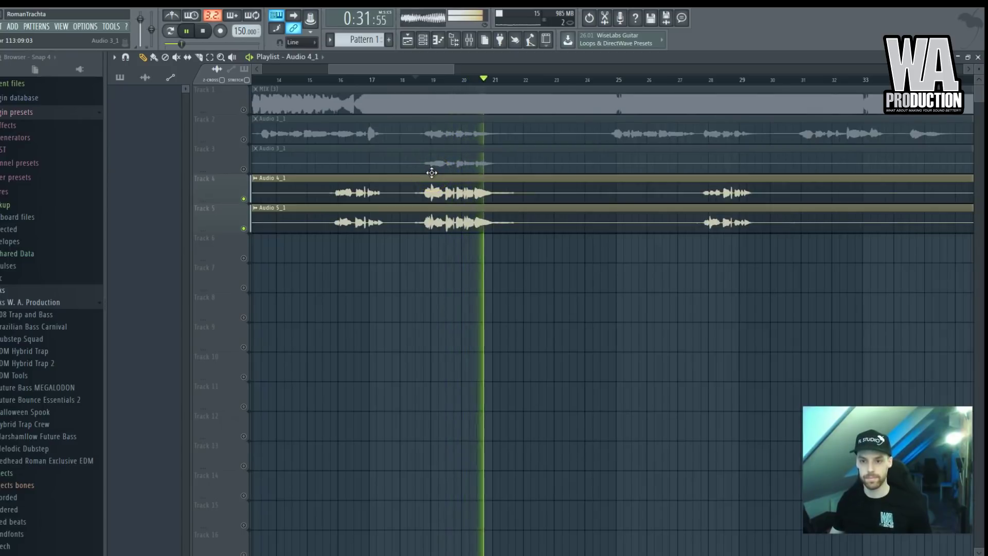
key(space)
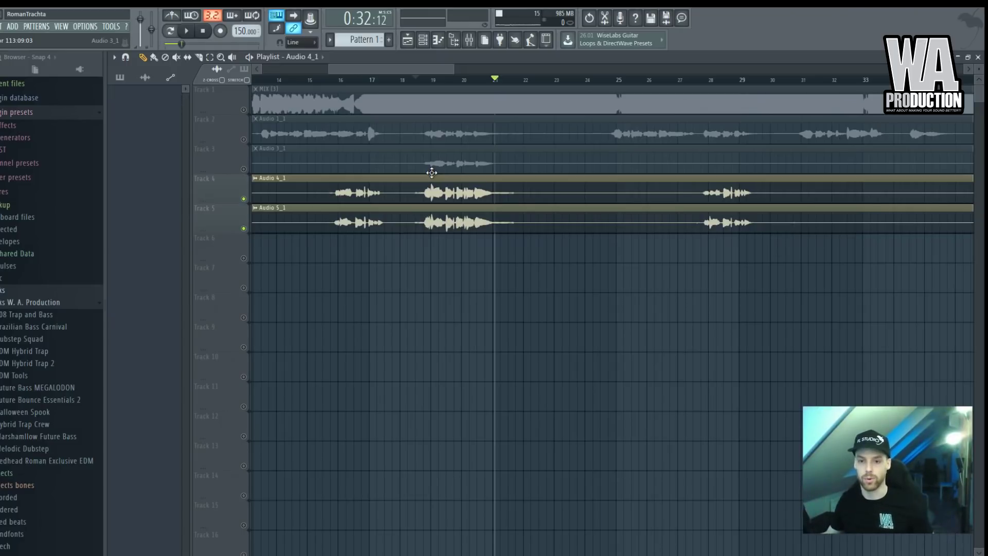
scroll(443, 214, up, 4)
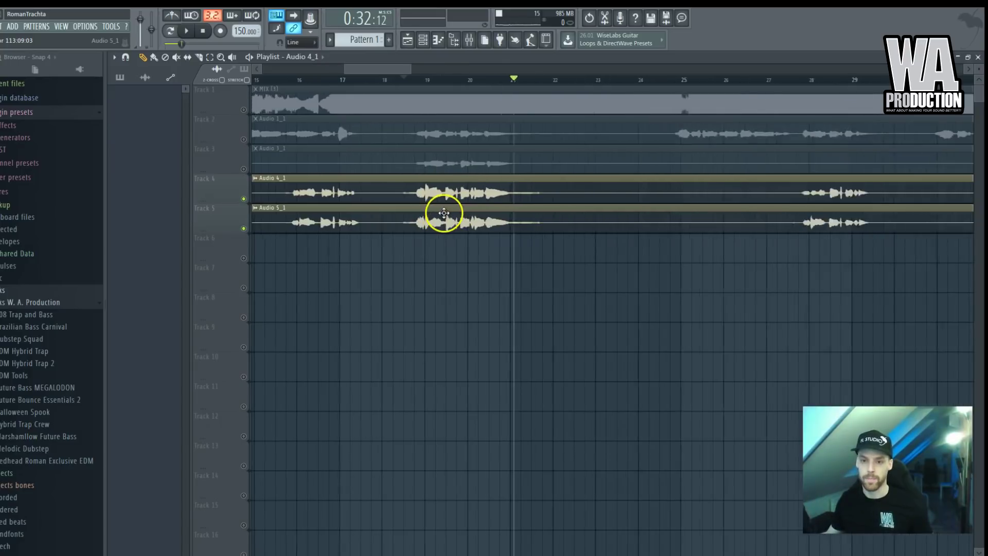
scroll(401, 234, down, 5)
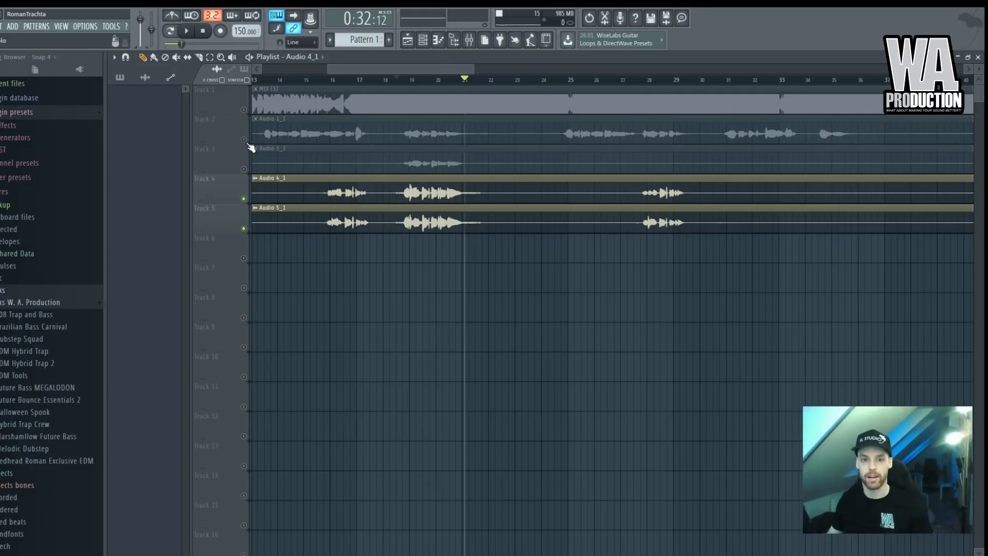
Step: Toggle the Audio 4_1 solo off so every track is unmuted again
click(277, 142)
scroll(398, 146, up, 3)
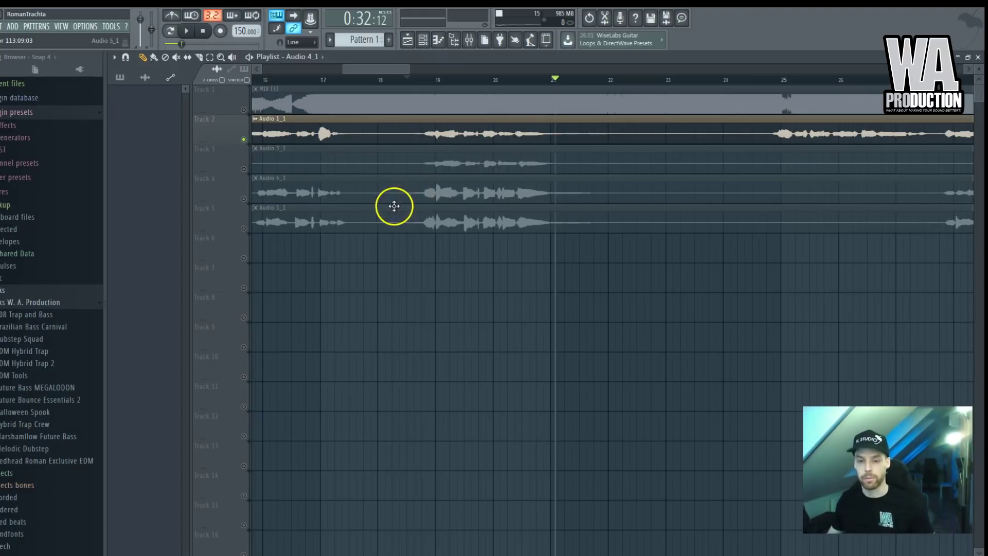
scroll(391, 207, up, 4)
right_click(244, 199)
scroll(319, 176, down, 3)
Step: Play from around bar 18, pause, then select all clips with Ctrl+A
click(302, 81)
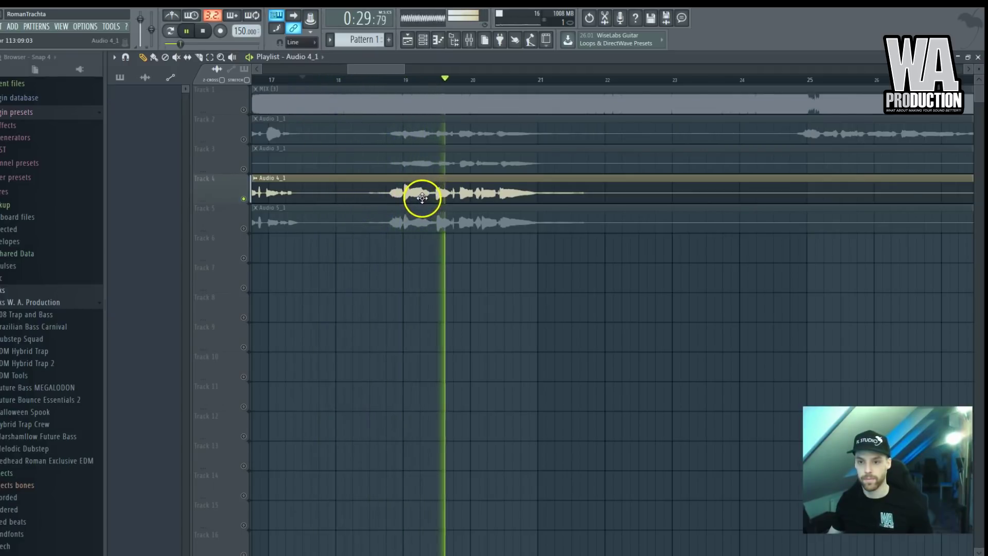
scroll(419, 194, down, 3)
key(ctrl+space)
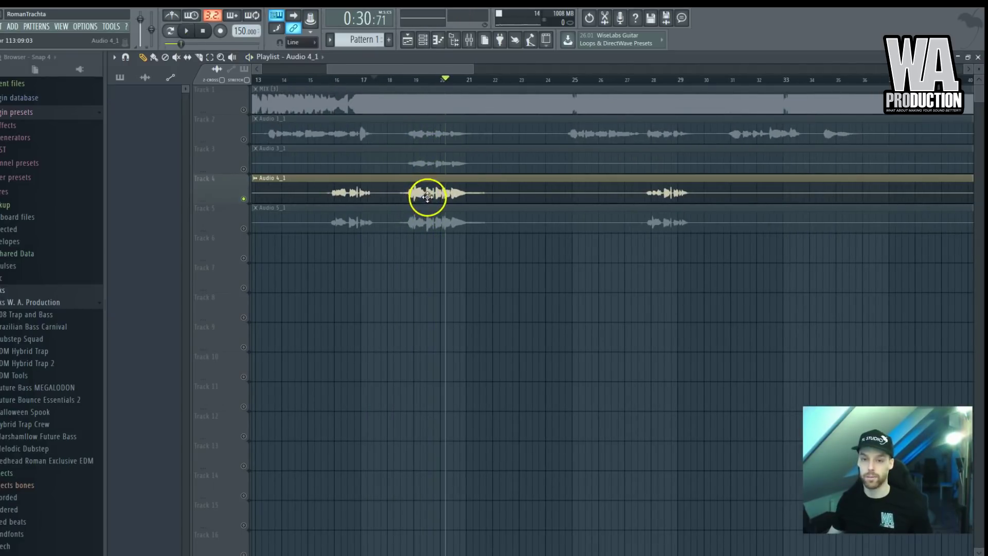
scroll(427, 197, up, 4)
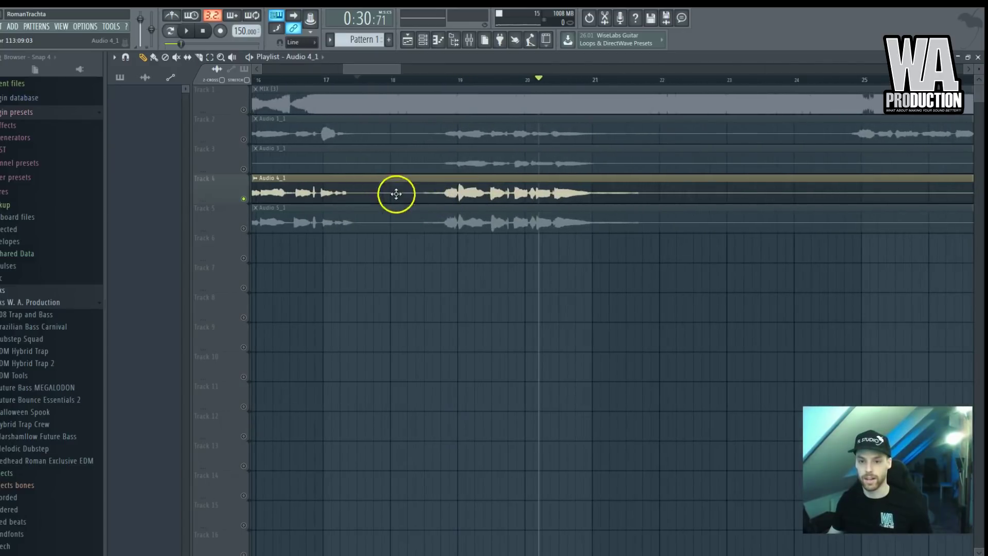
scroll(437, 200, down, 5)
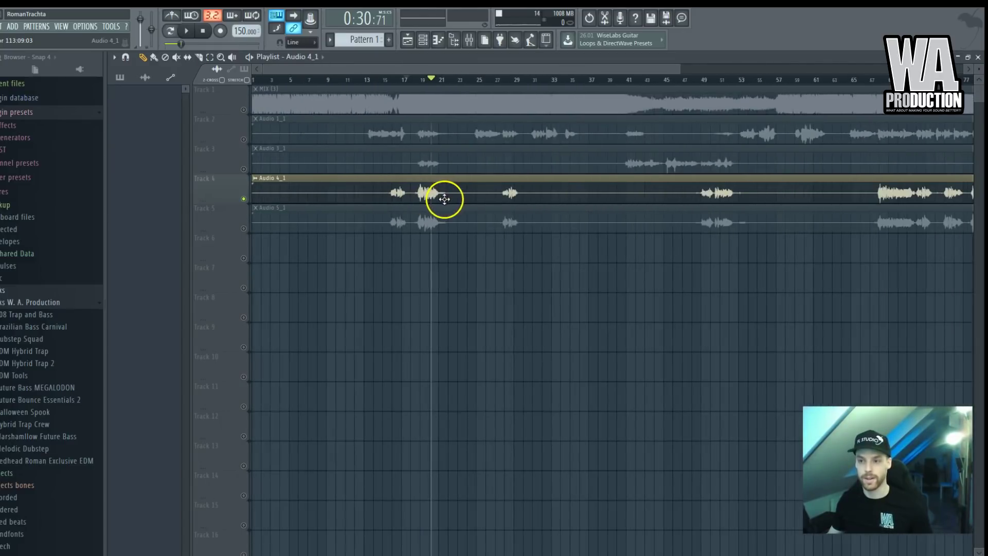
key(ctrl+a)
Step: Zoom in and out across the Playlist to view the whole arrangement
scroll(390, 185, down, 3)
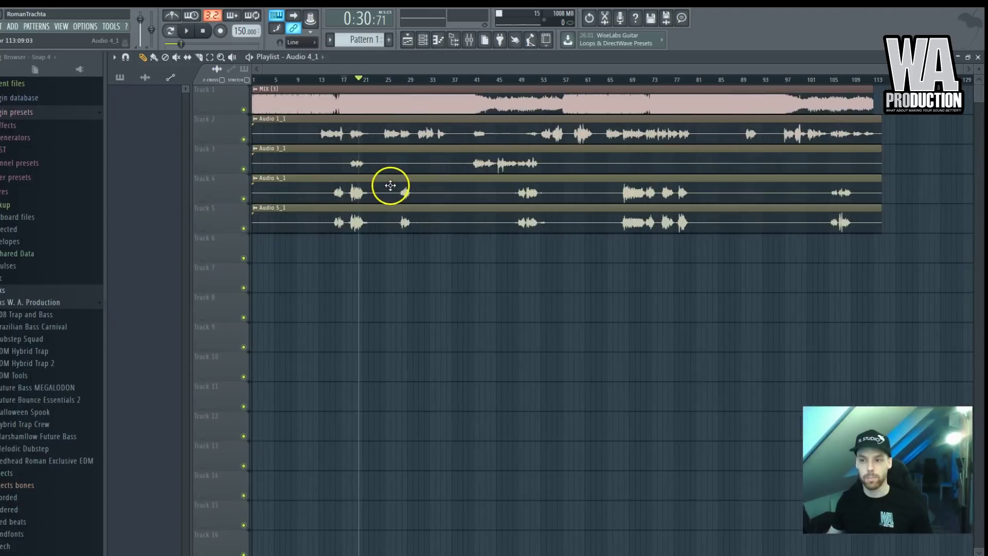
scroll(334, 187, up, 3)
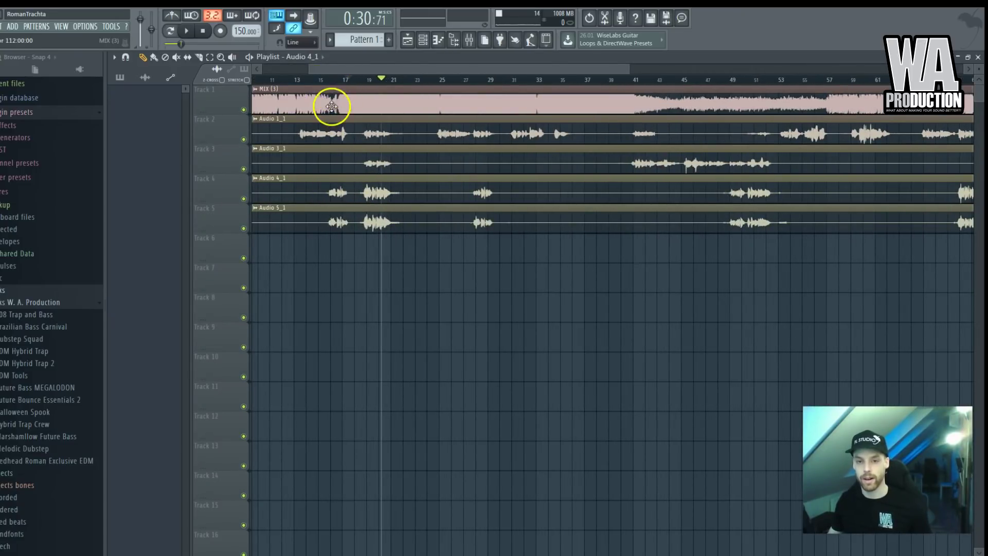
scroll(319, 106, up, 2)
scroll(309, 102, down, 3)
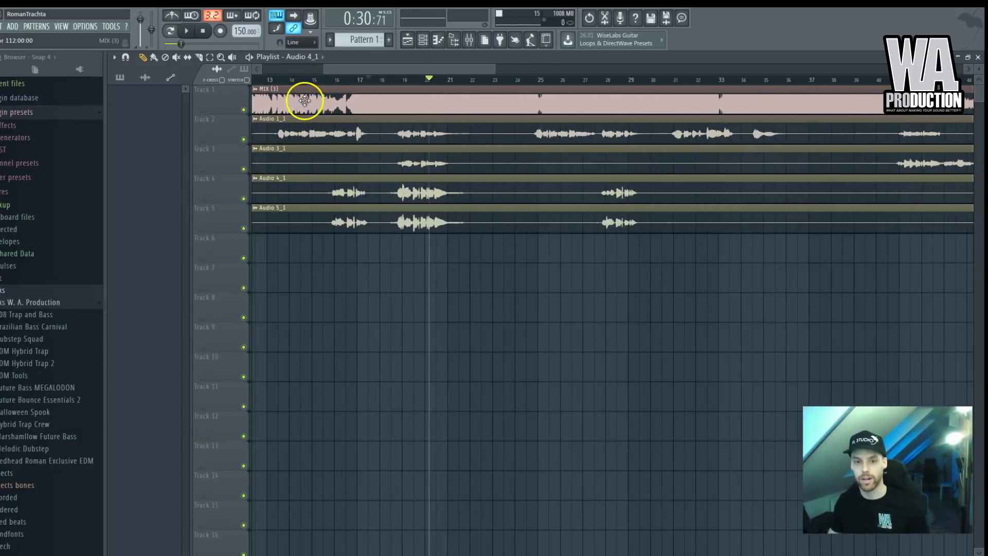
scroll(509, 116, down, 4)
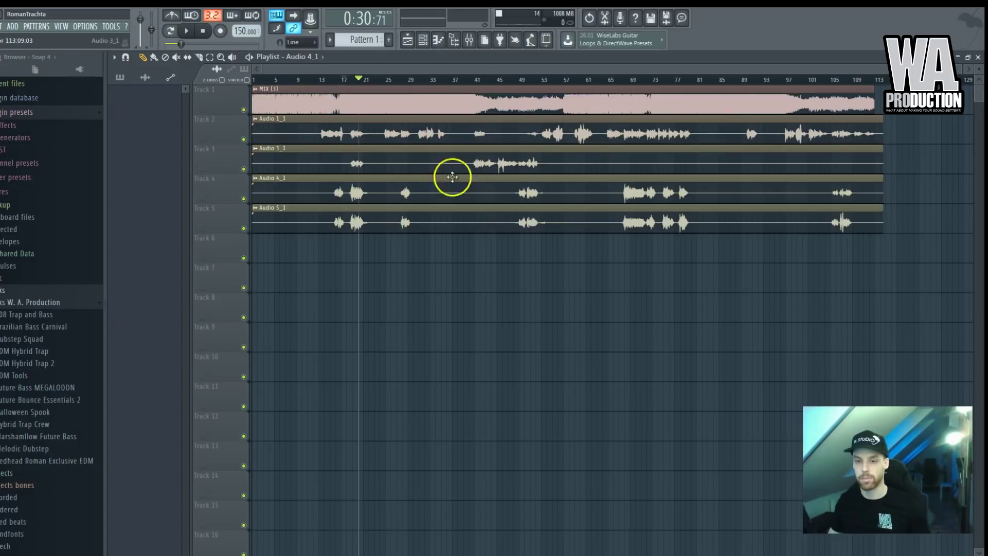
scroll(311, 132, up, 4)
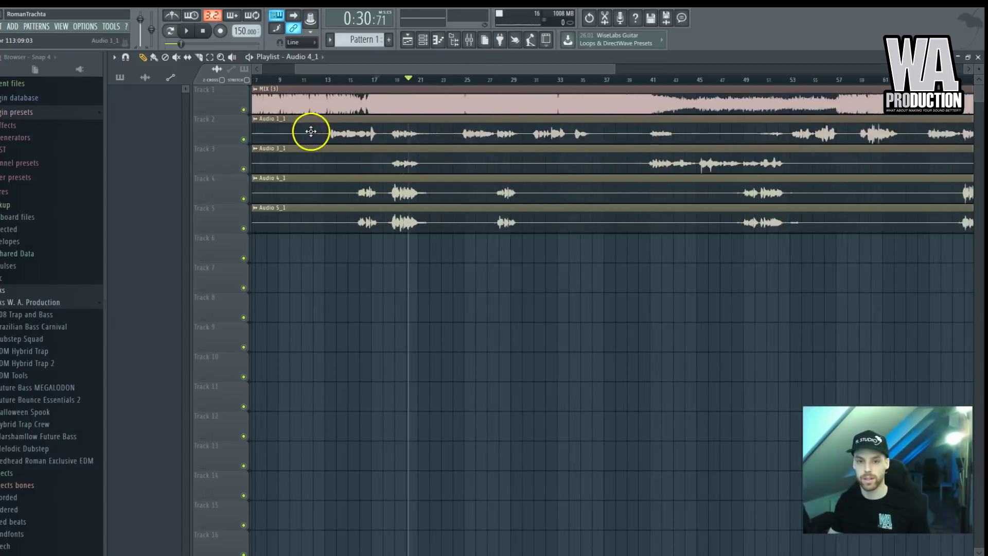
scroll(339, 154, up, 3)
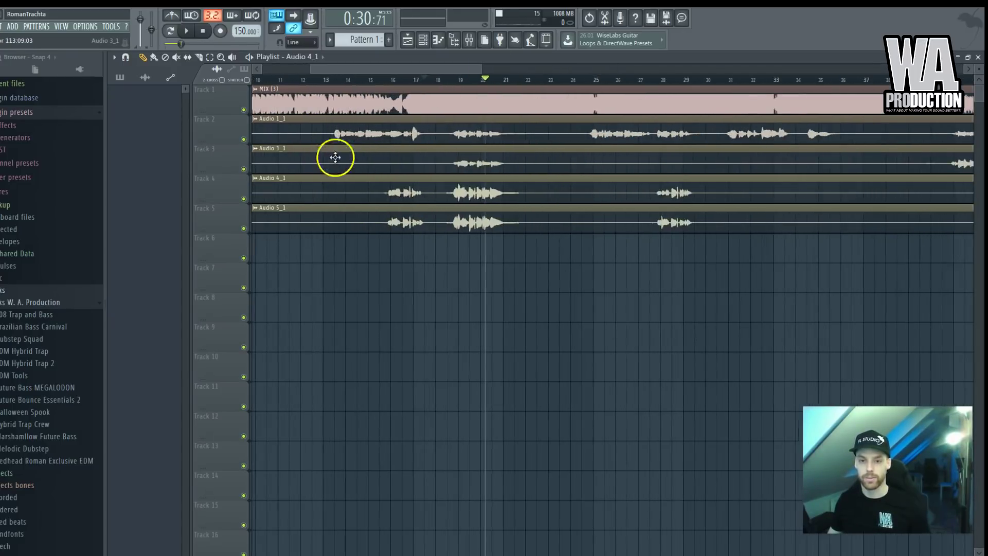
scroll(561, 149, down, 3)
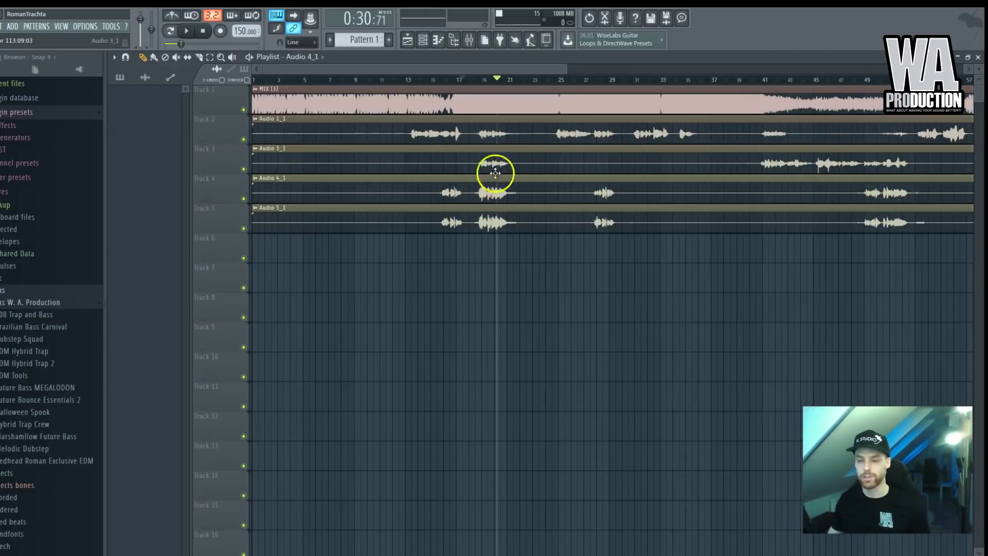
scroll(571, 145, down, 2)
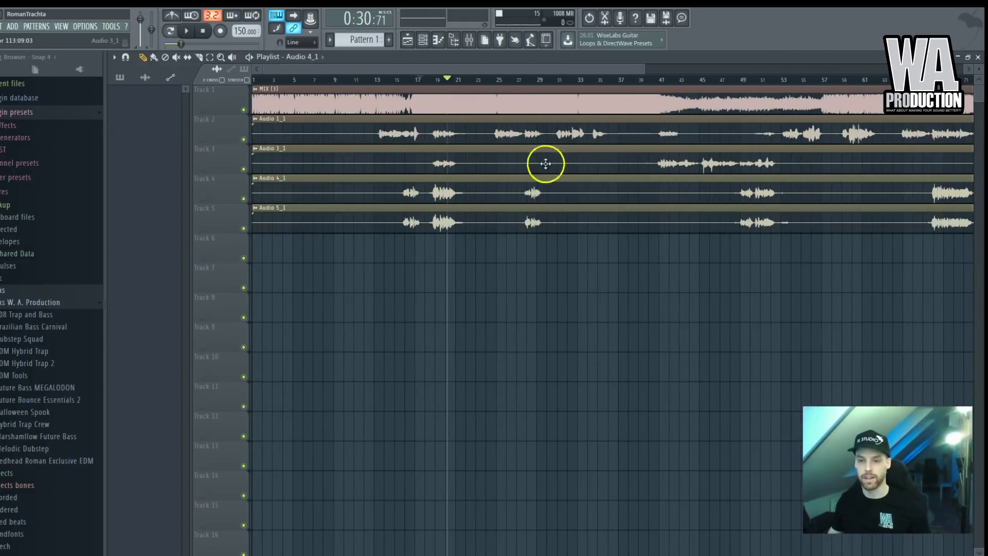
scroll(643, 185, down, 2)
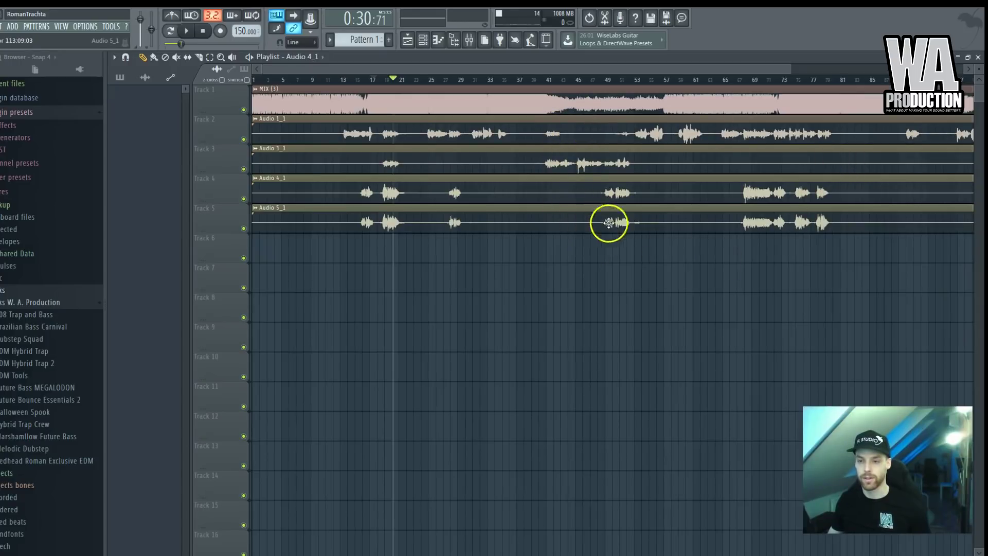
scroll(324, 183, up, 8)
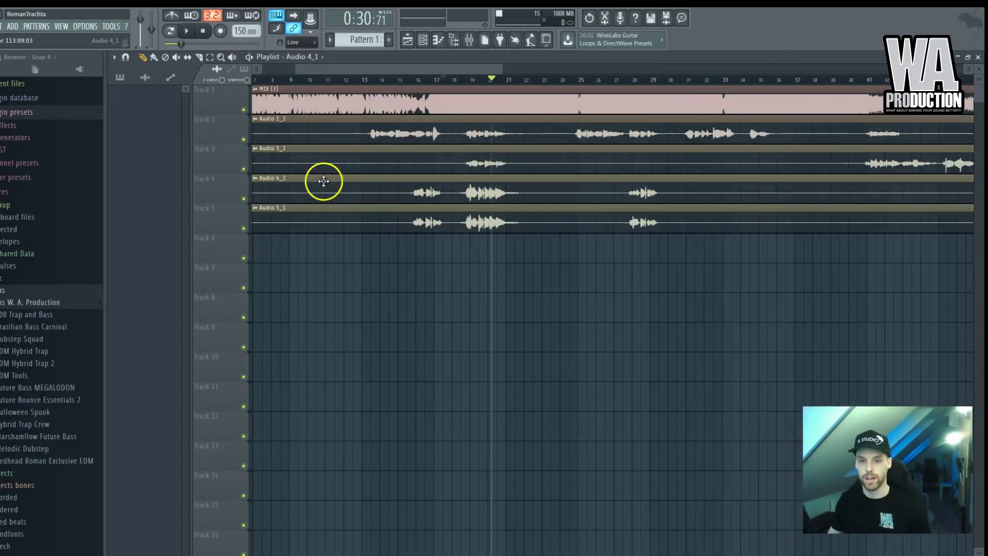
Step: Set the song position to bar 13, then around bar 18, and listen to vocals against the mix
click(370, 79)
scroll(384, 134, up, 6)
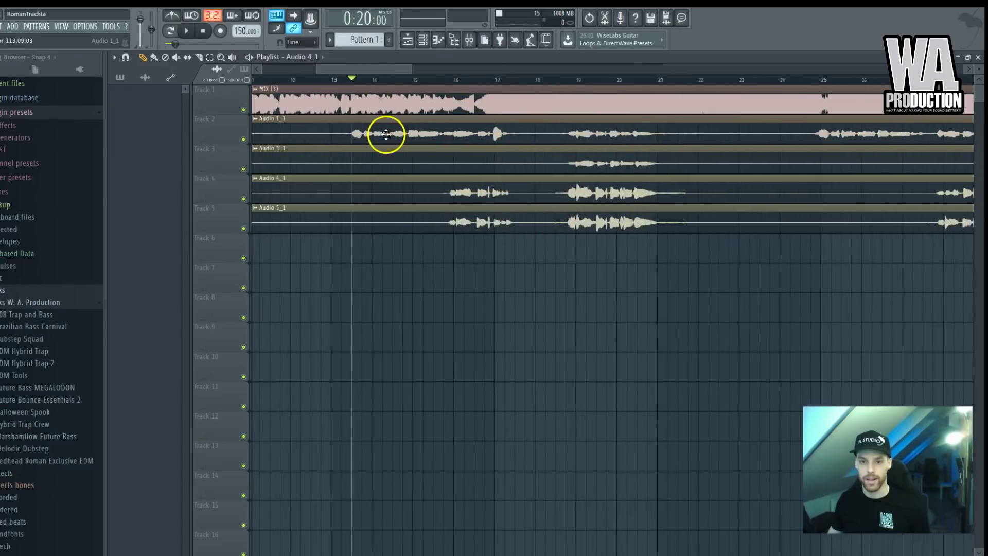
click(563, 79)
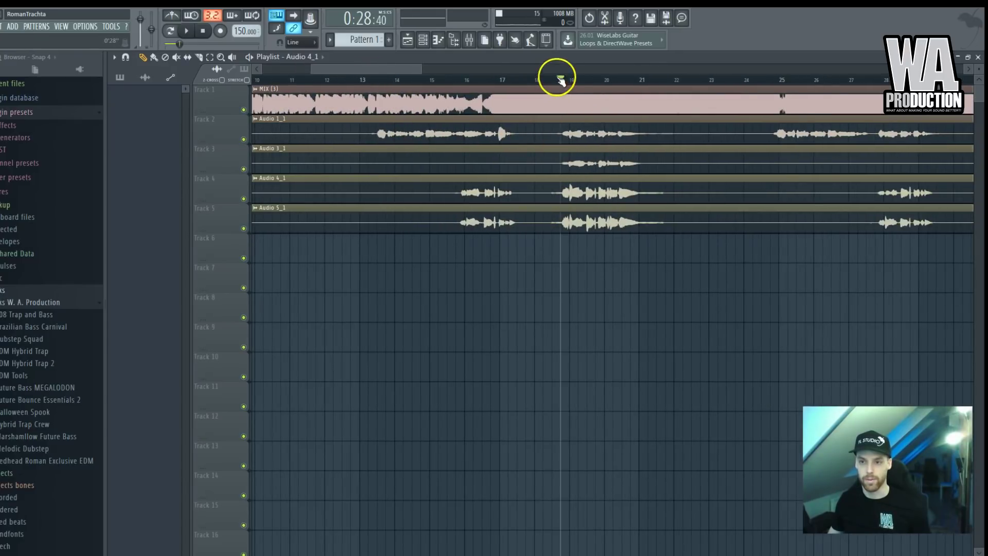
scroll(592, 182, up, 4)
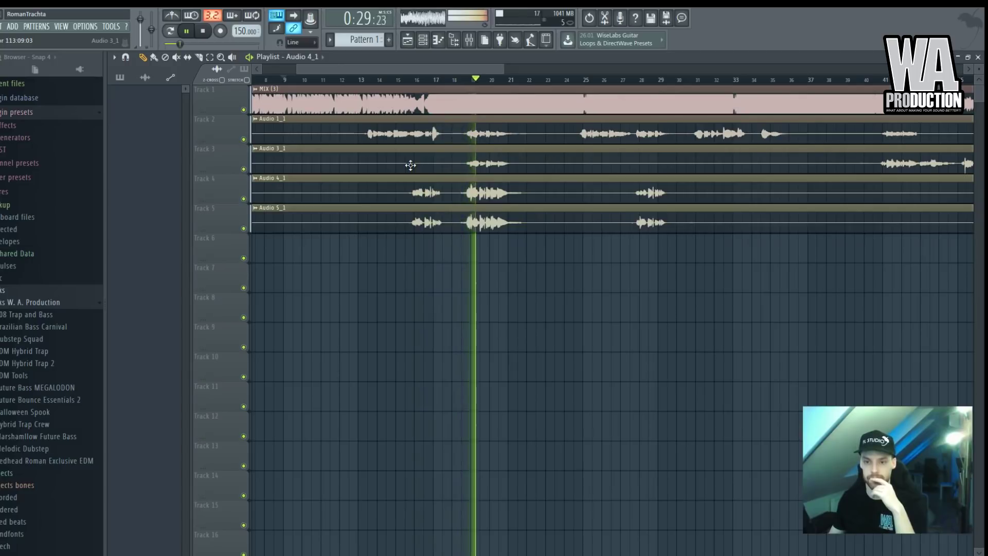
scroll(512, 85, down, 3)
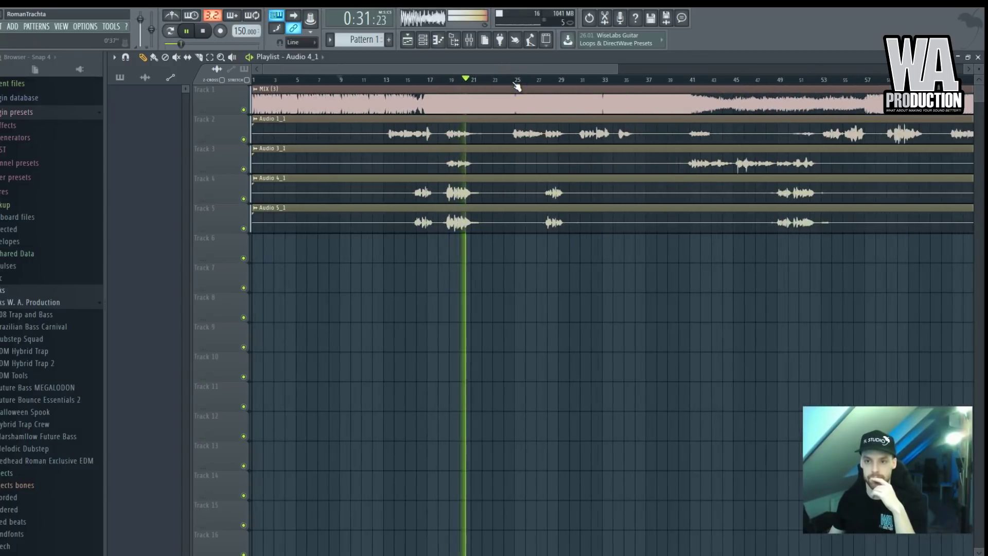
scroll(516, 85, down, 4)
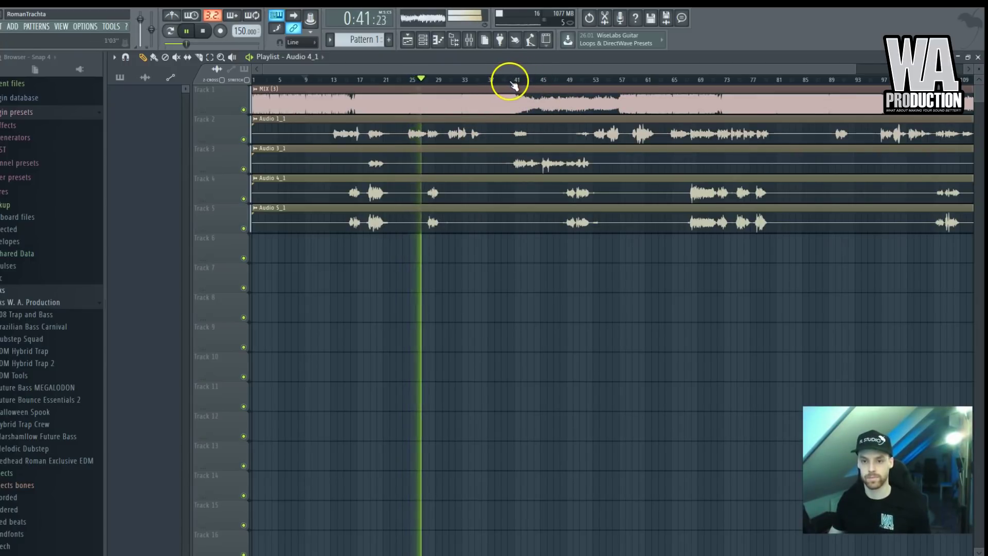
scroll(448, 117, up, 4)
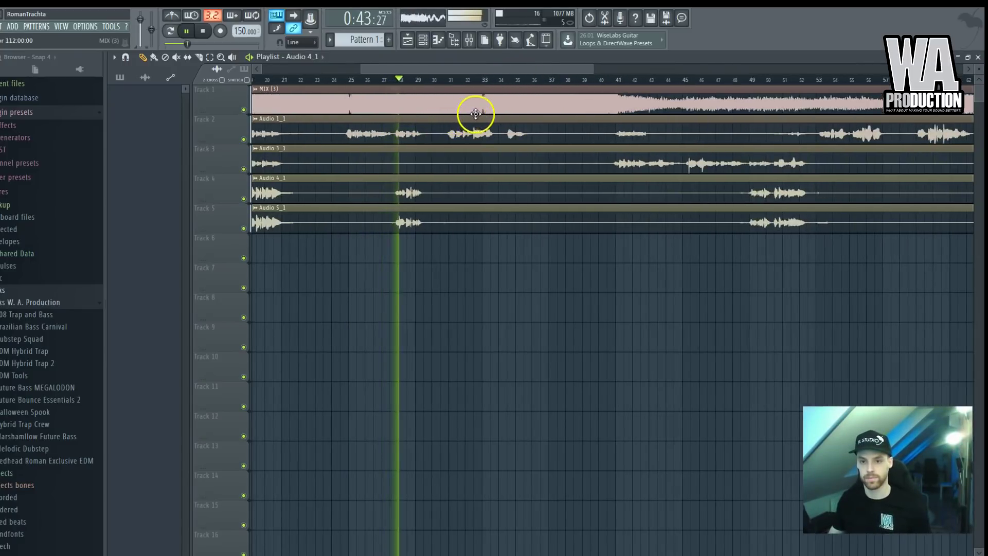
Step: Audition the arrangement from bar 40, then pause playback
key(space)
click(609, 80)
key(space)
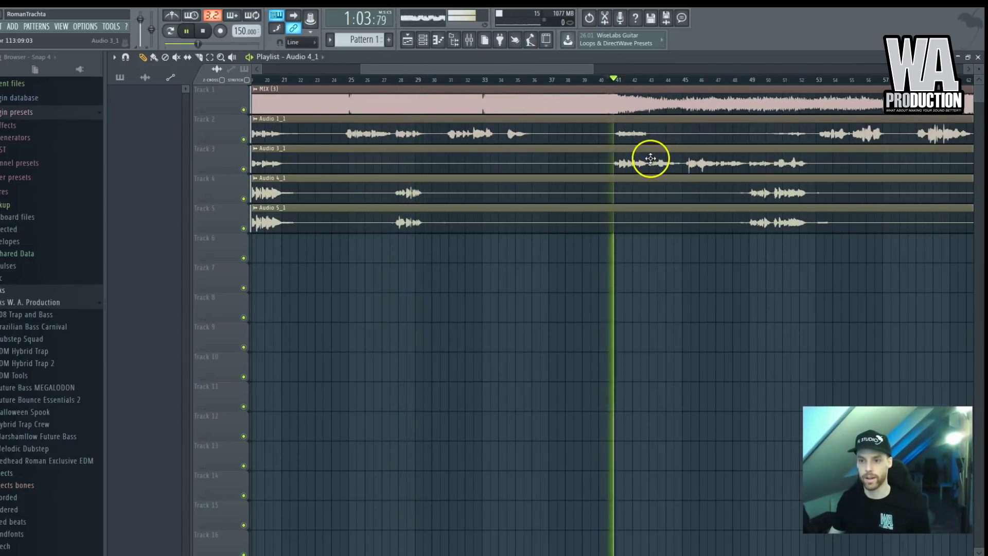
scroll(689, 160, down, 2)
scroll(877, 184, up, 2)
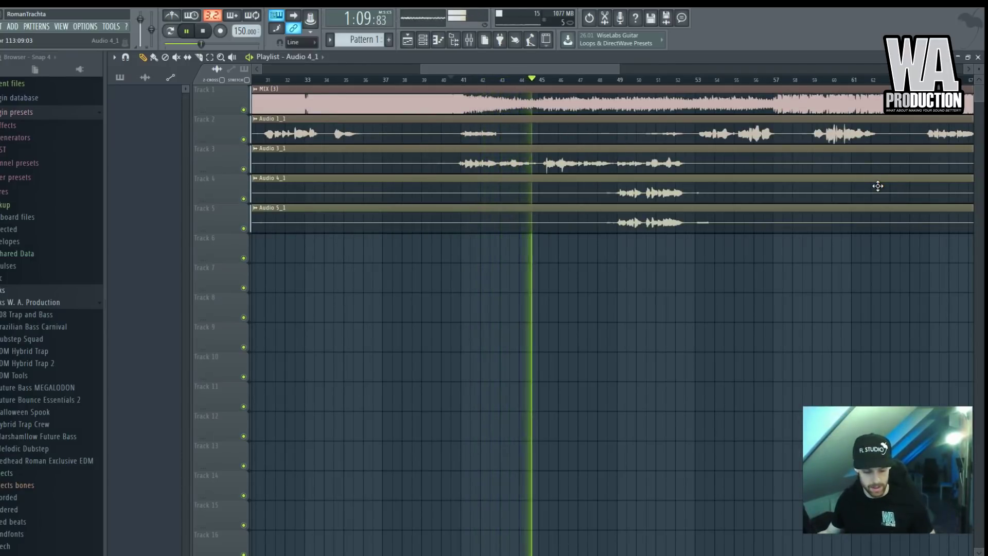
key(ctrl+2)
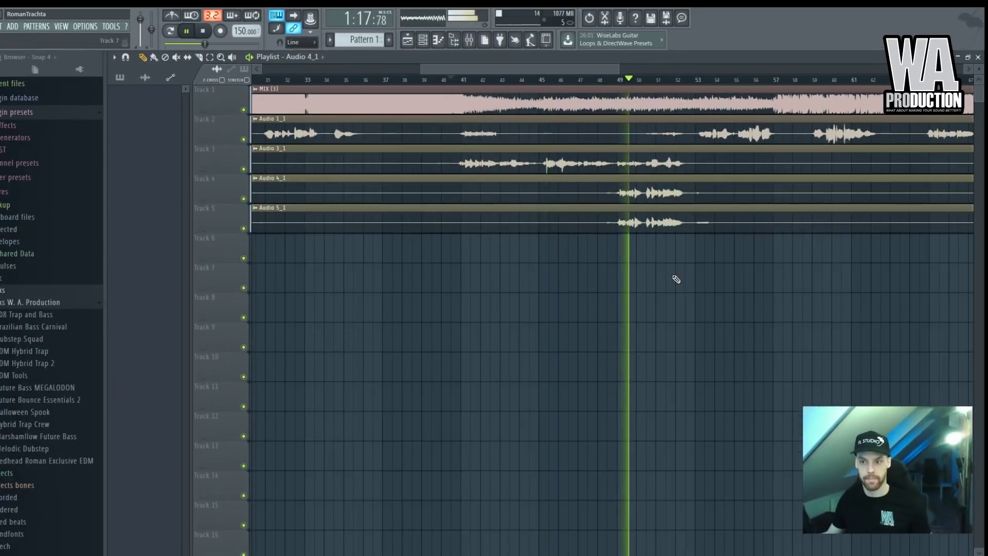
scroll(678, 270, down, 2)
scroll(817, 235, up, 1)
drag(648, 69, 680, 69)
key(space)
Step: Play from bar 68, jump back to about bar 64, then stop playback
scroll(577, 169, up, 2)
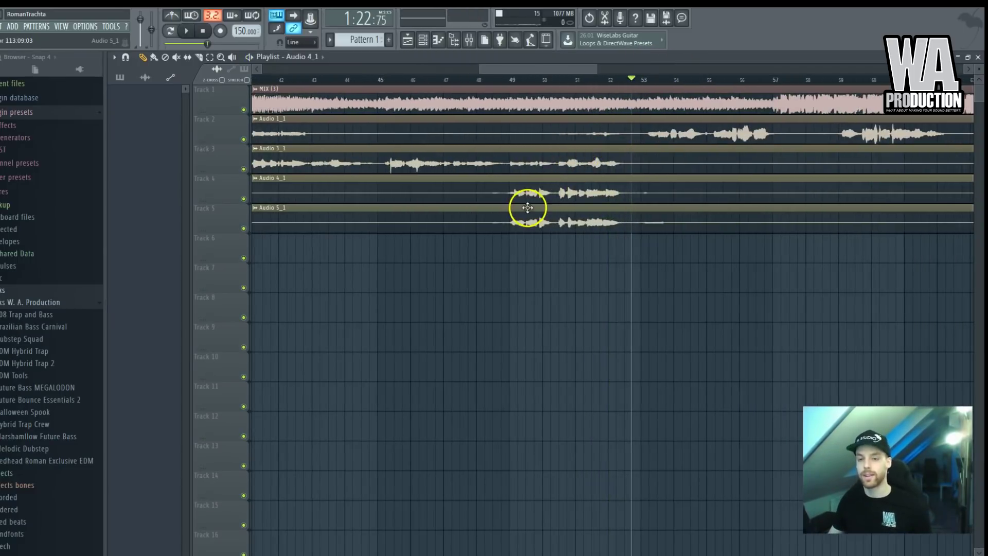
scroll(527, 208, up, 4)
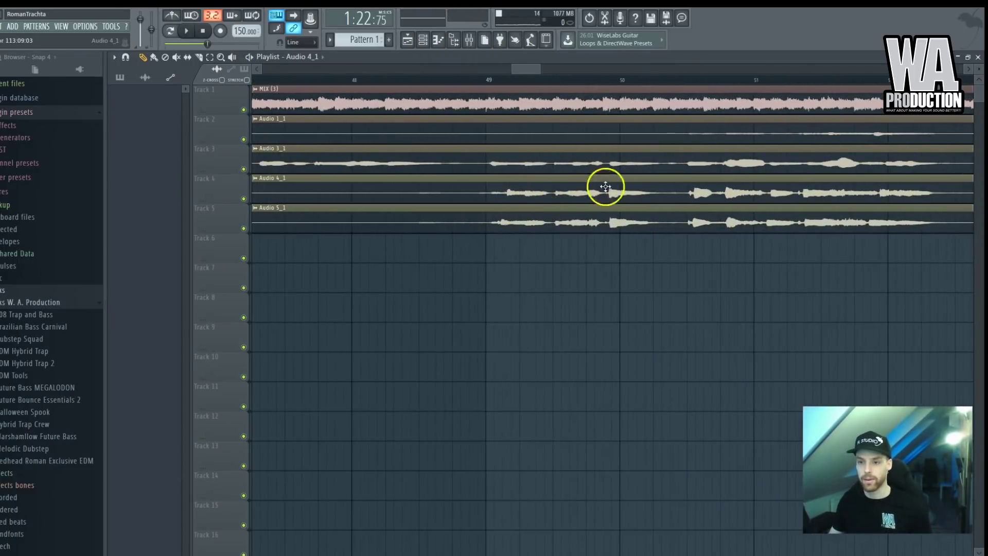
scroll(652, 192, down, 2)
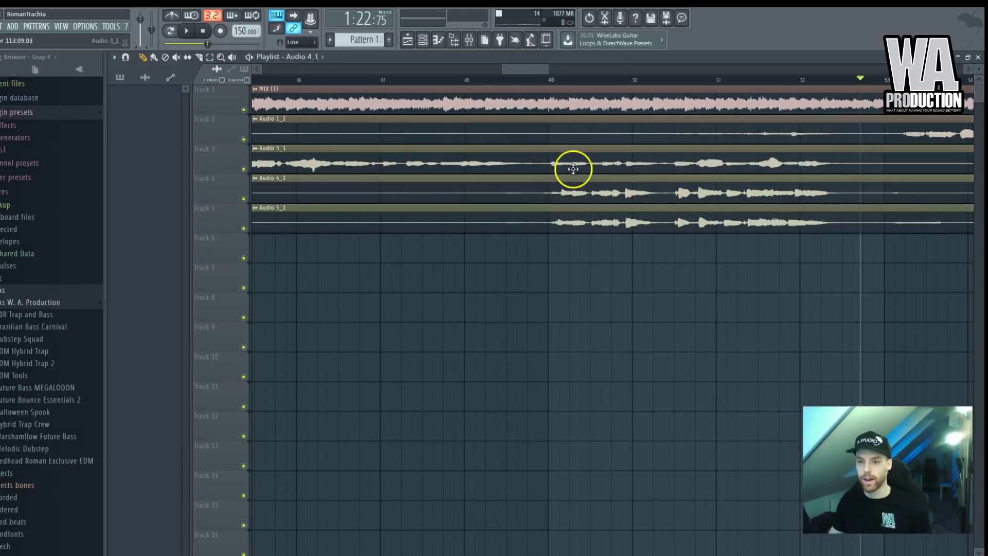
scroll(553, 174, down, 5)
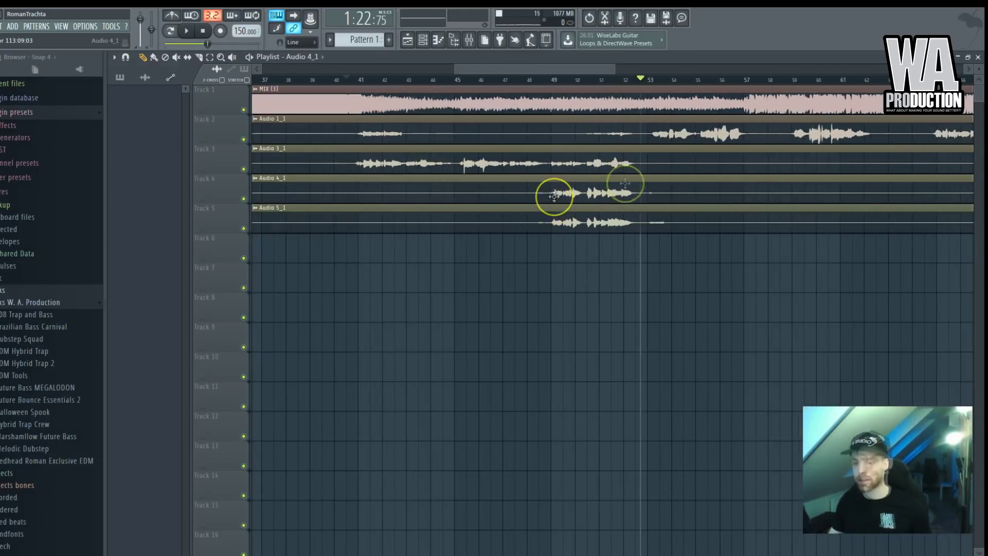
scroll(673, 182, up, 5)
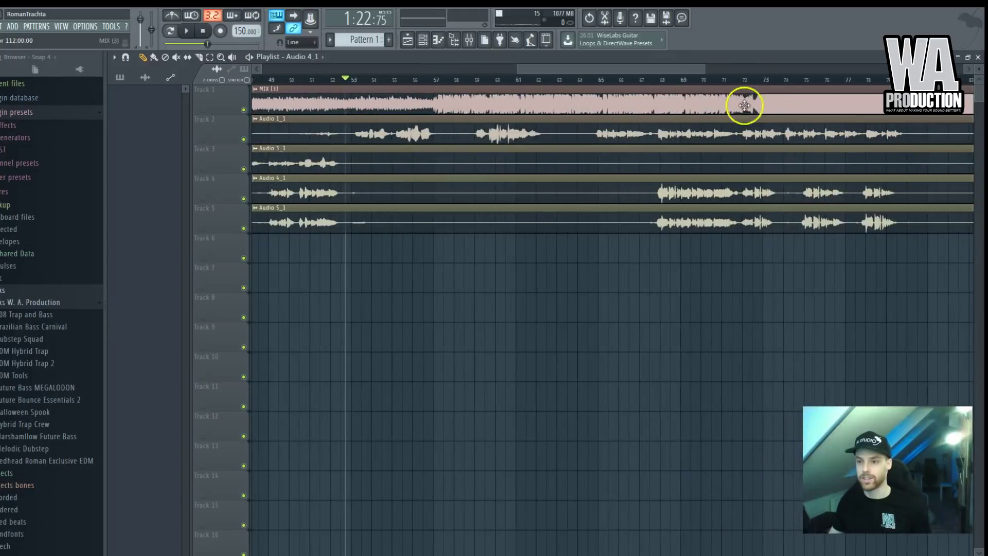
click(656, 84)
key(space)
scroll(756, 170, up, 2)
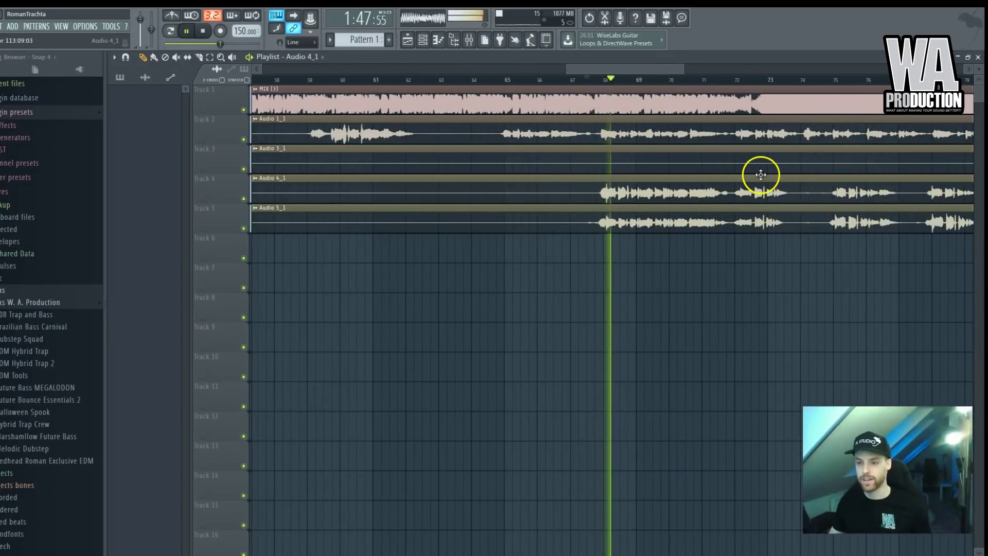
click(477, 81)
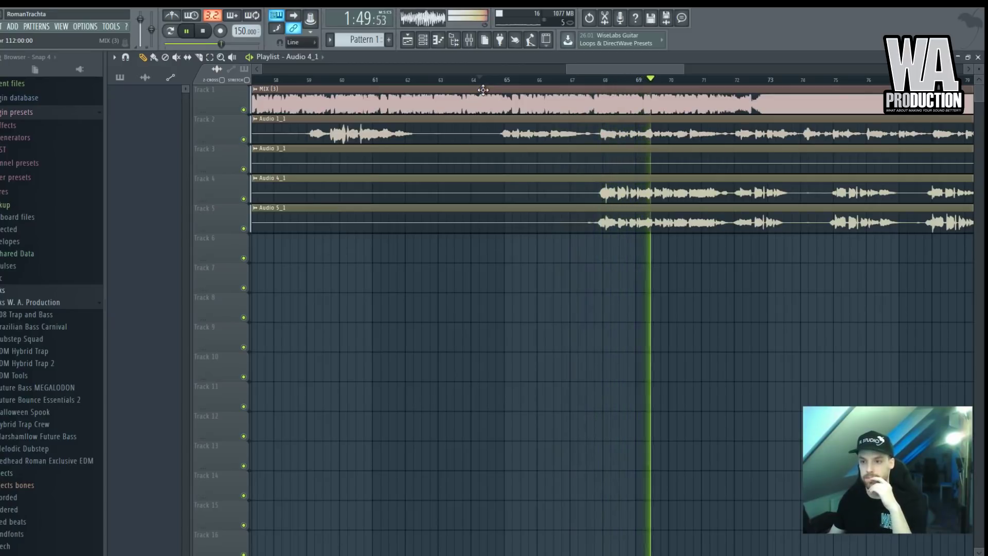
scroll(494, 118, down, 2)
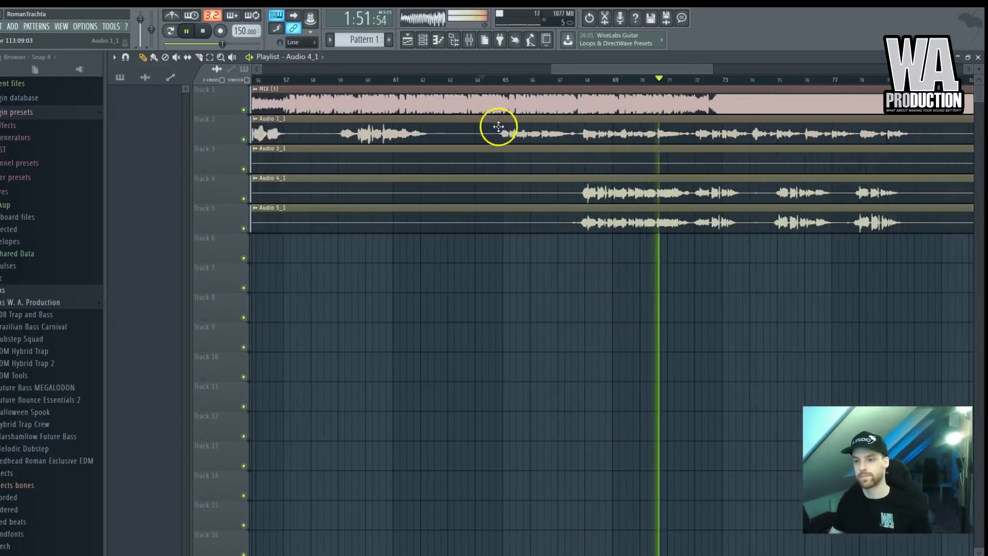
key(space)
Step: Slice all five clips with one vertical cut at bar 37
click(610, 203)
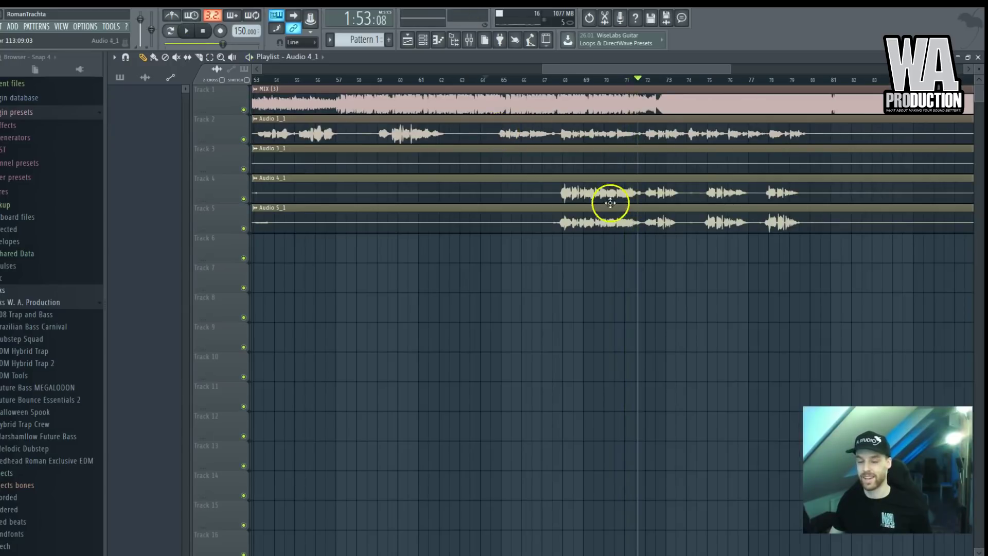
scroll(618, 205, down, 5)
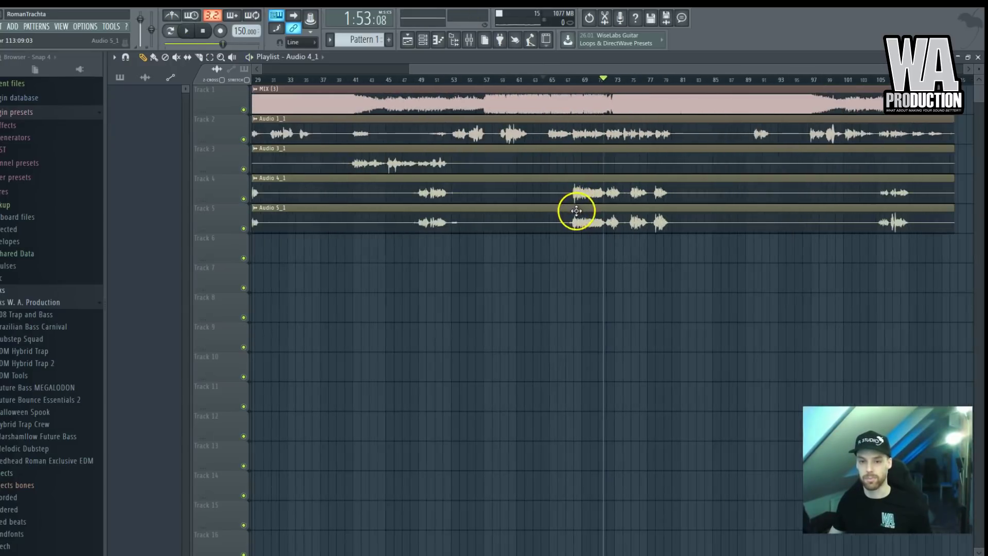
scroll(635, 190, up, 6)
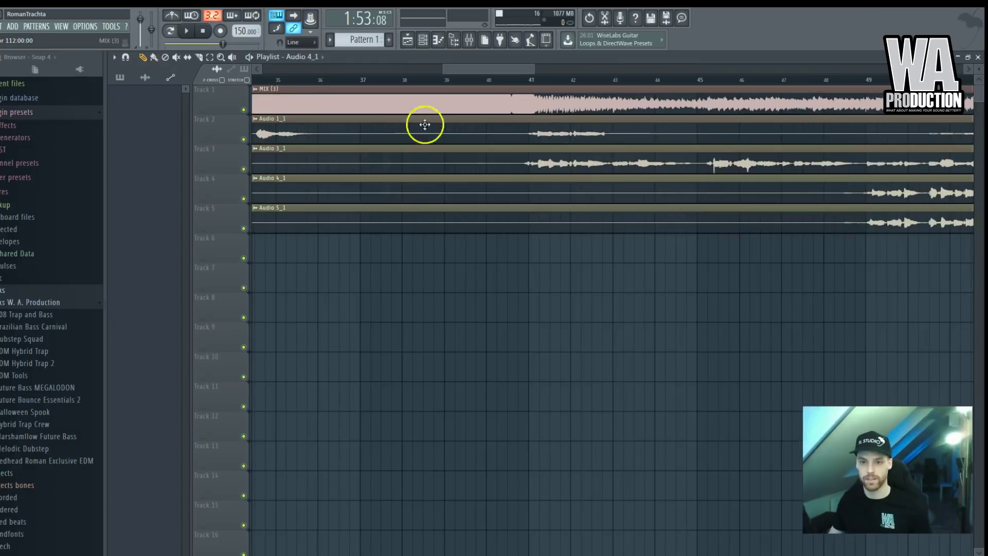
drag(379, 281, 359, 57)
Step: Delete the five clip pieces to the left of the bar 37 cut
scroll(360, 135, down, 4)
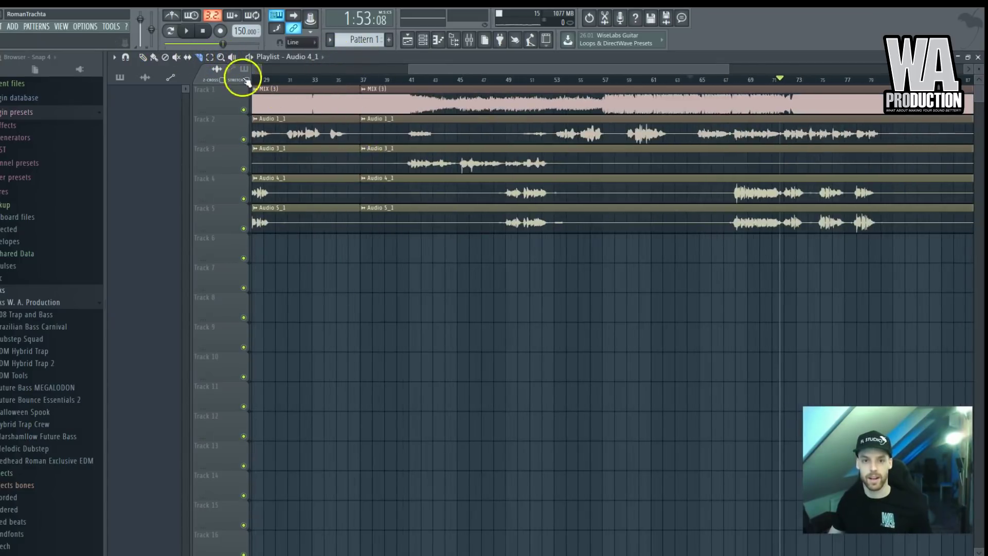
click(142, 57)
scroll(331, 202, down, 3)
mouse_move(406, 290)
mouse_down()
mouse_move(401, 242)
mouse_move(243, 31)
mouse_up()
key(Delete)
Step: Select the remaining clips on Tracks 1–5 and move them to start at bar 1
drag(421, 207, 194, 104)
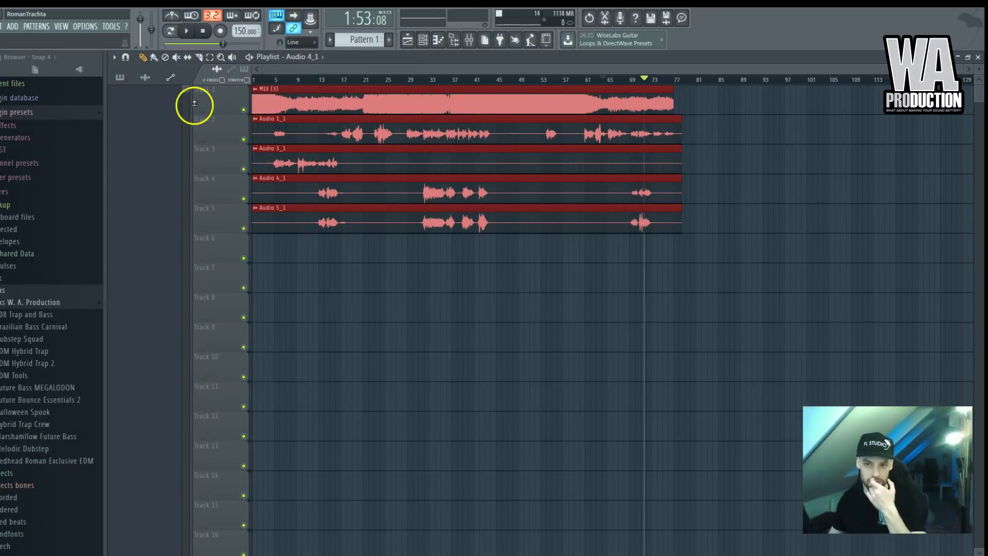
scroll(249, 114, up, 5)
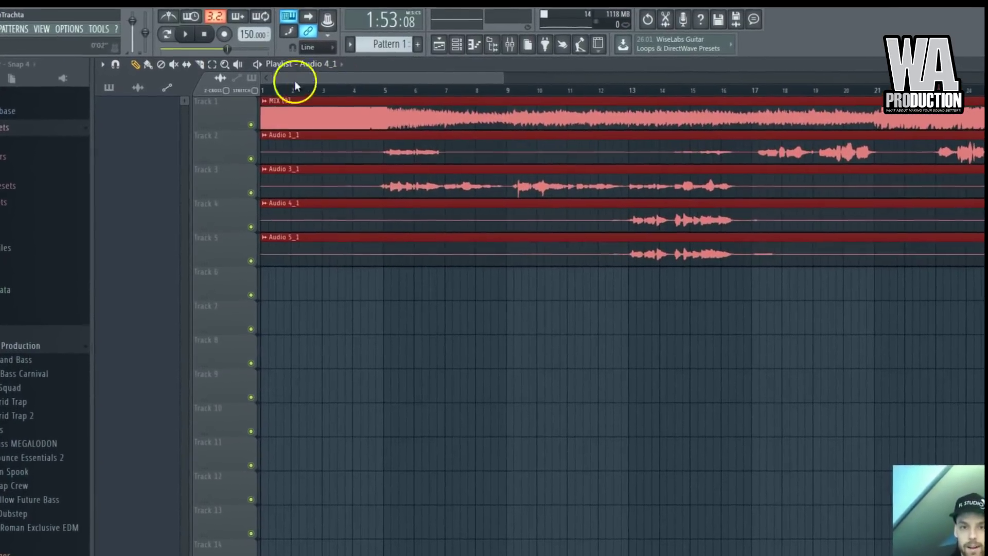
click(395, 97)
scroll(224, 135, up, 2)
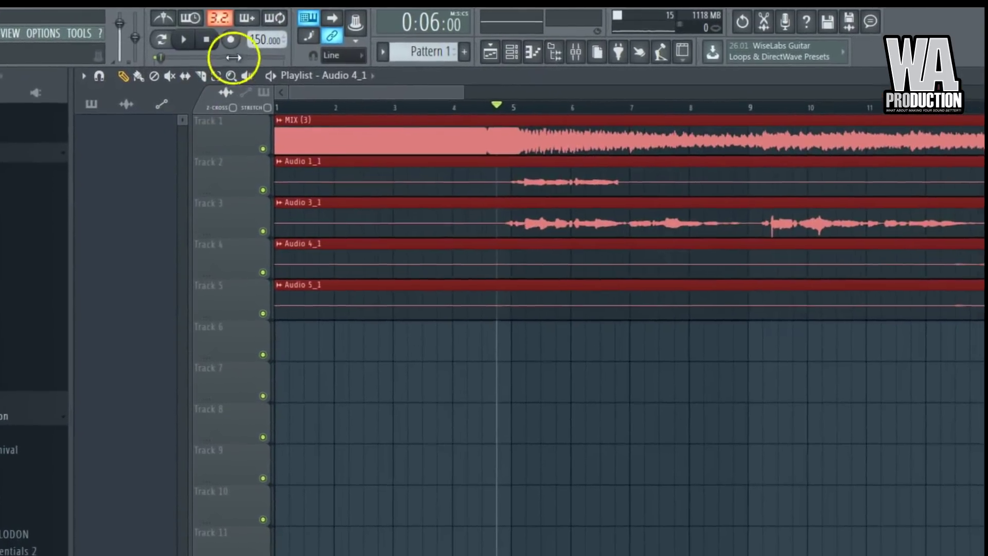
scroll(383, 160, down, 2)
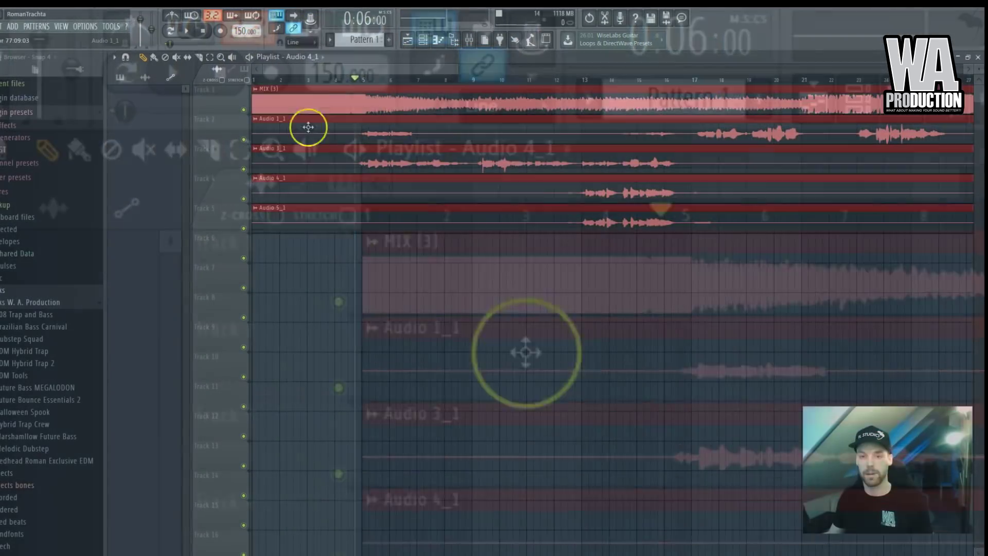
scroll(324, 145, down, 3)
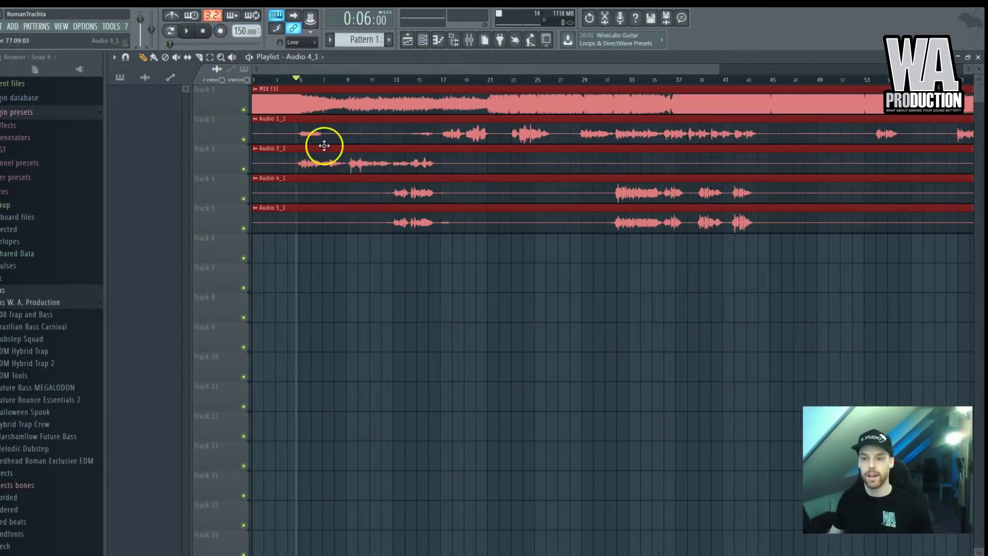
Step: Deselect, remove the stray clip on Track 8, and open the Audio 1_1 sample settings
click(330, 299)
right_click(372, 321)
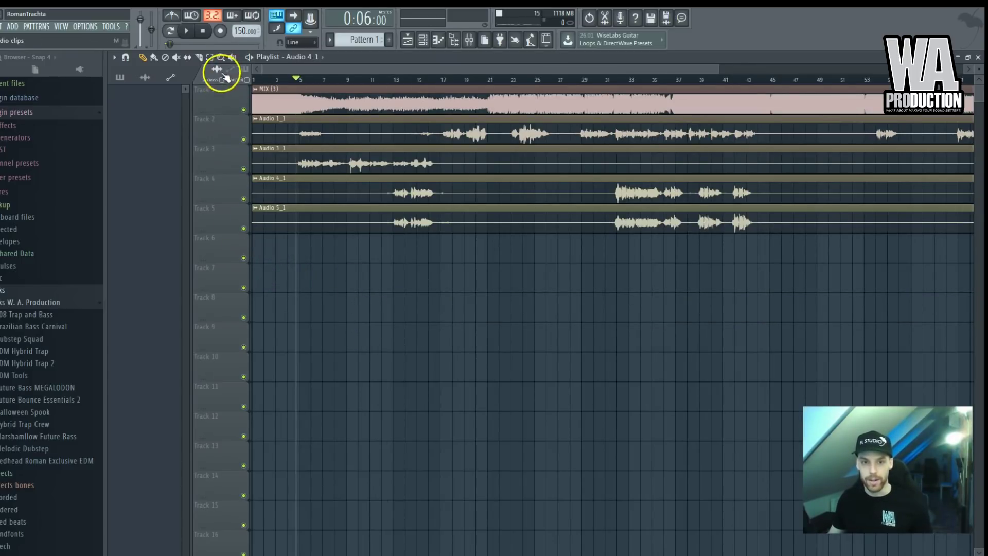
scroll(257, 185, up, 2)
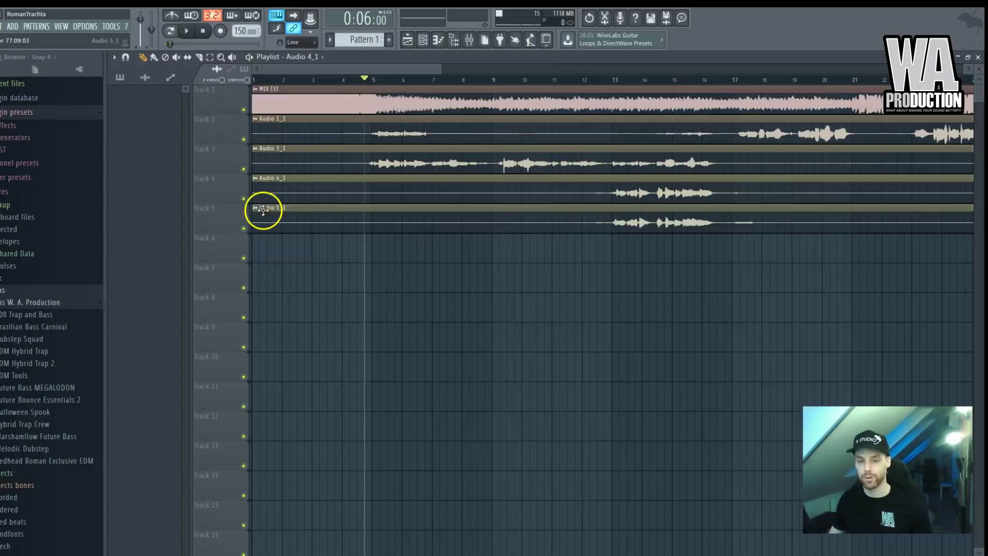
scroll(264, 209, down, 3)
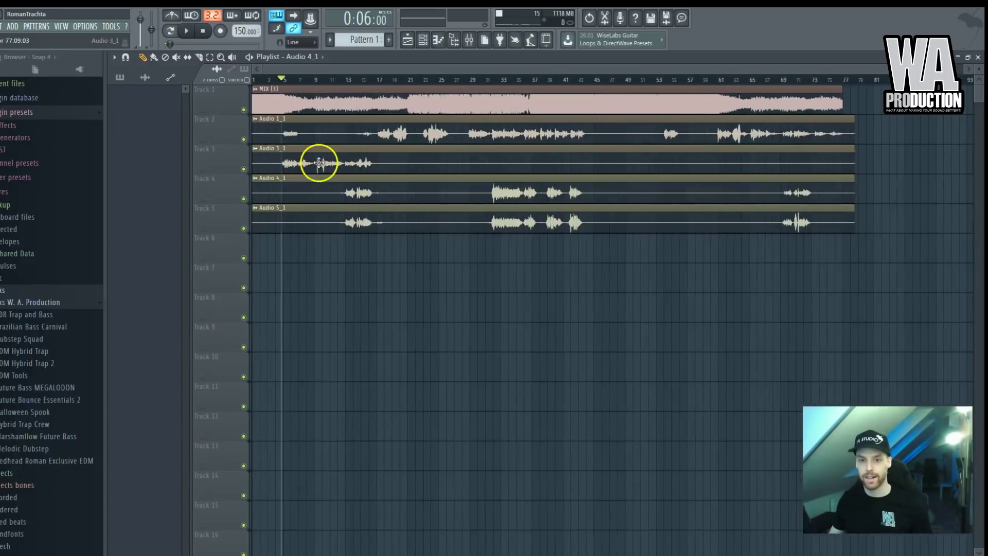
double_click(360, 125)
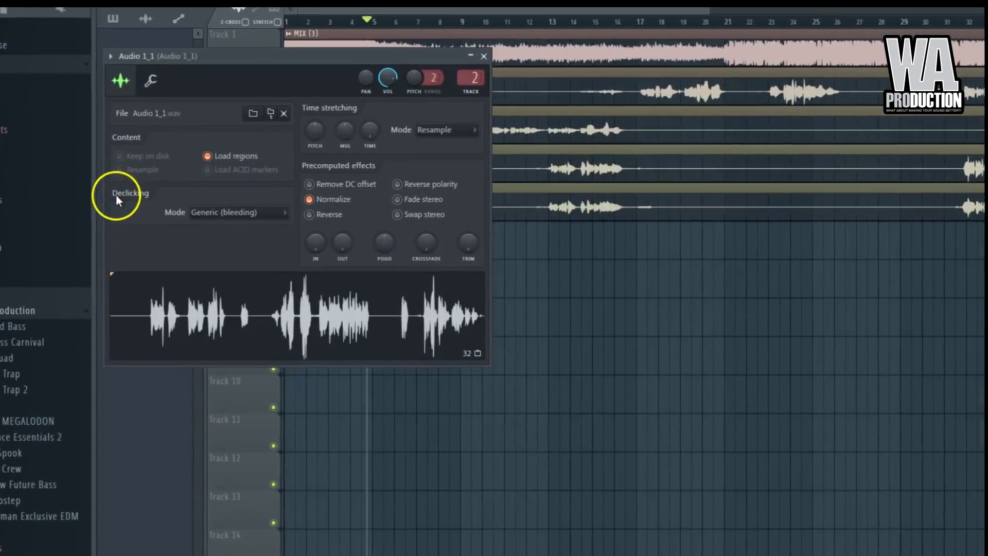
click(208, 209)
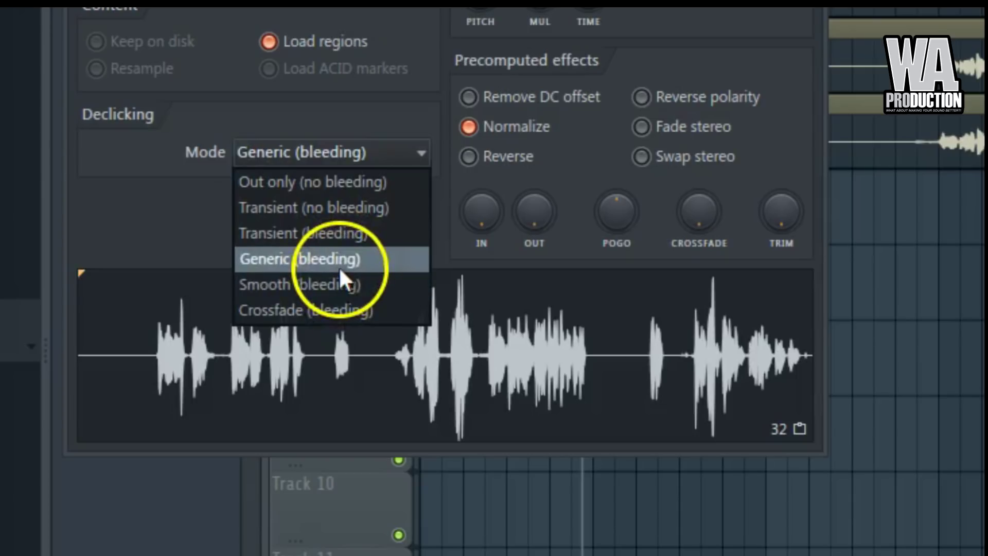
click(339, 267)
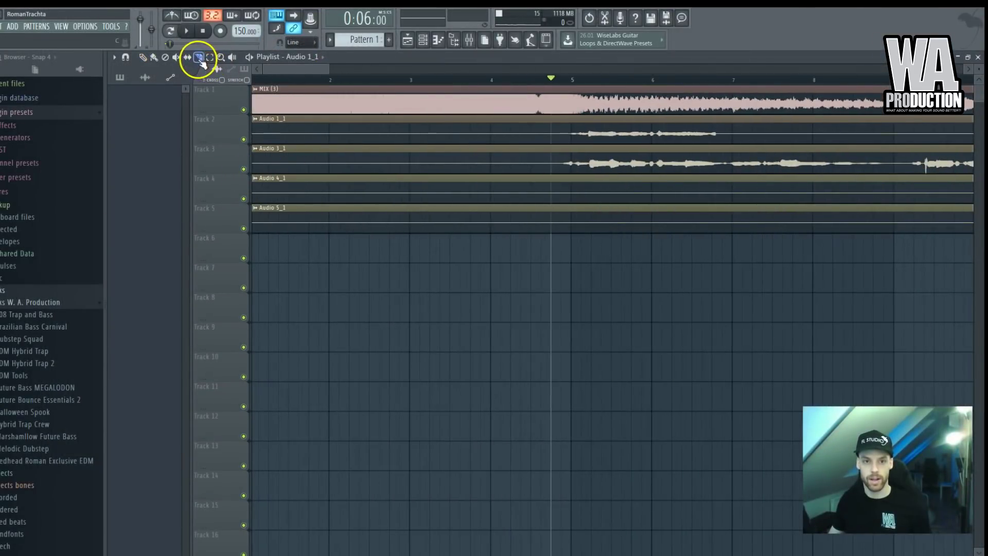
Step: Overlap the second Audio 5_1 clip across the cut to try a crossfade
scroll(444, 292, up, 4)
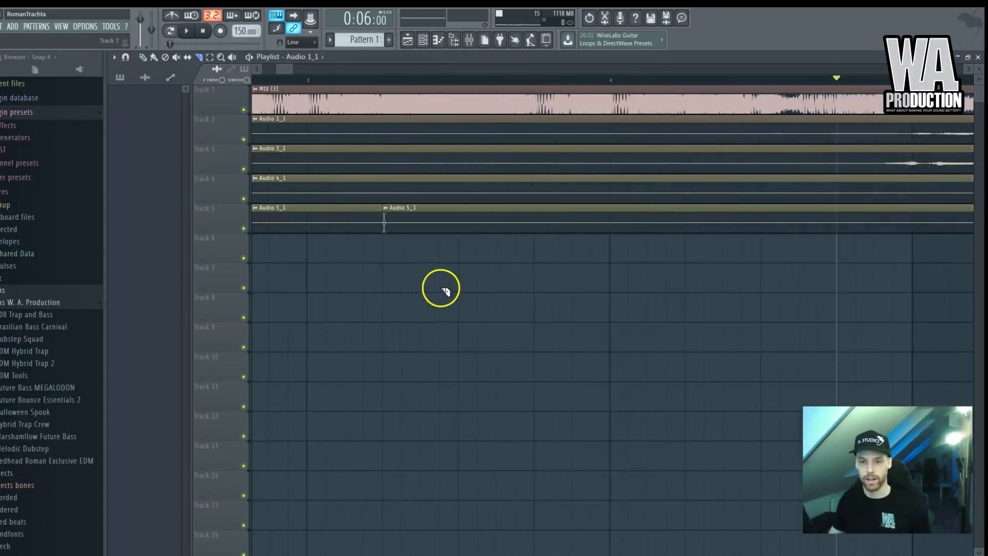
scroll(379, 251, up, 5)
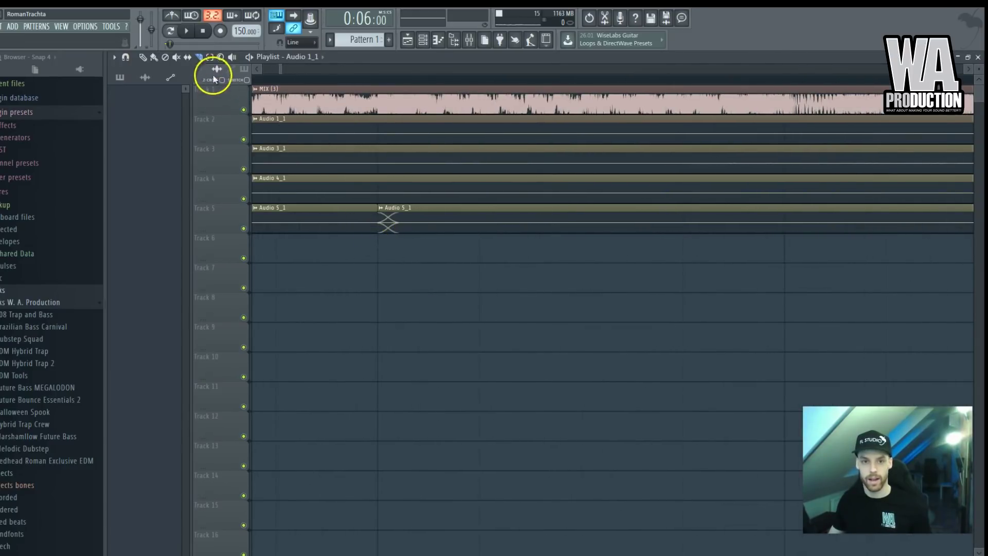
drag(375, 206, 359, 206)
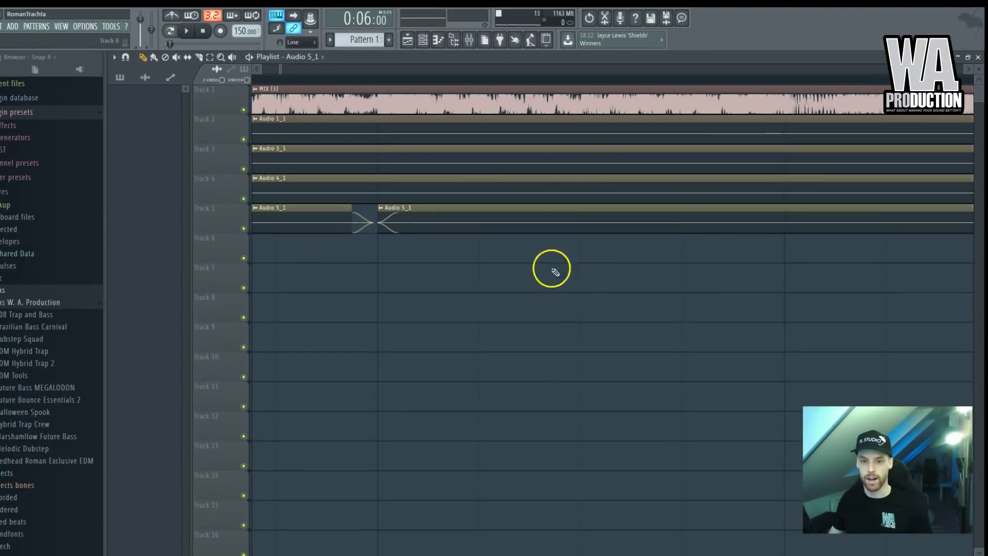
drag(281, 68, 362, 81)
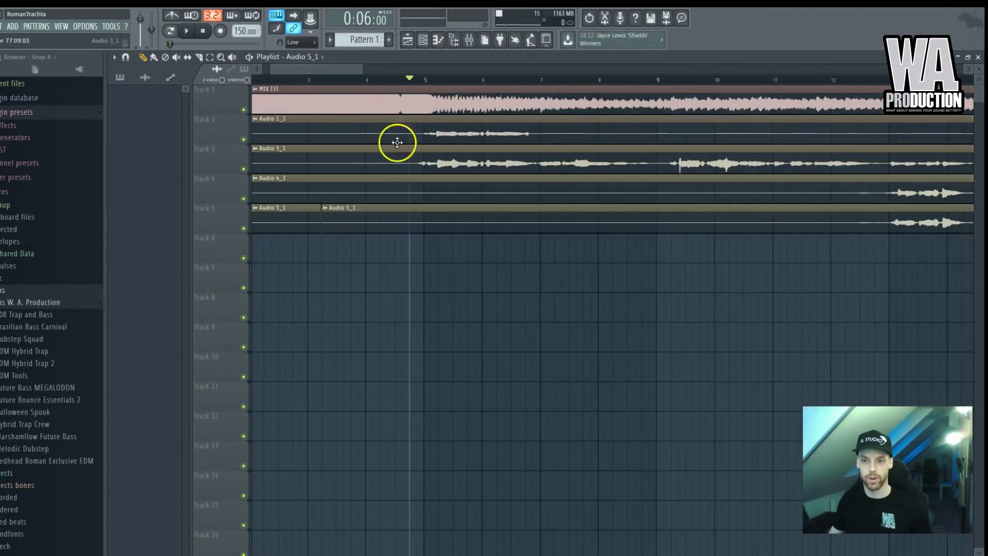
Step: Delete the first Audio 5_1 piece, extend the remaining clip back to bar 1, and open the mixer
right_click(313, 216)
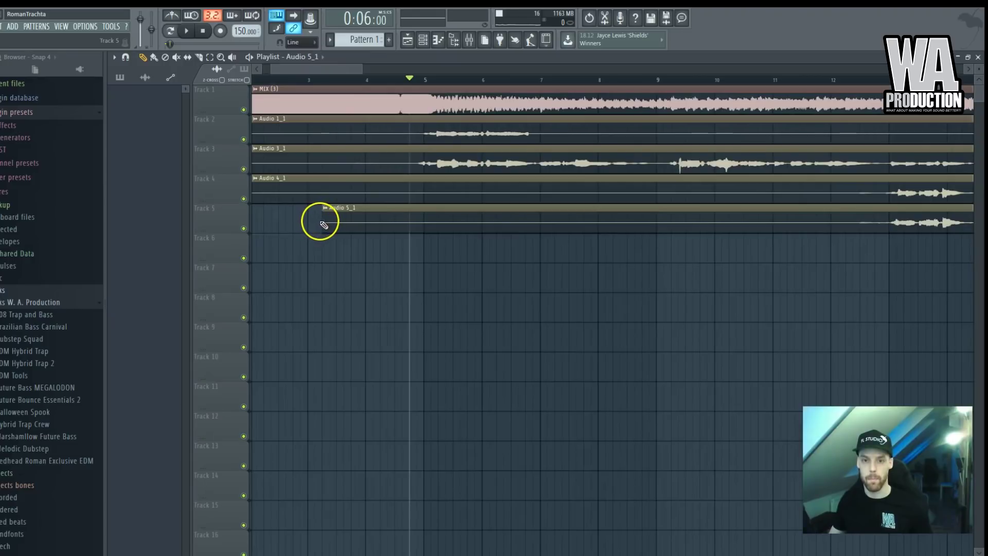
drag(322, 221, 44, 229)
scroll(499, 183, down, 3)
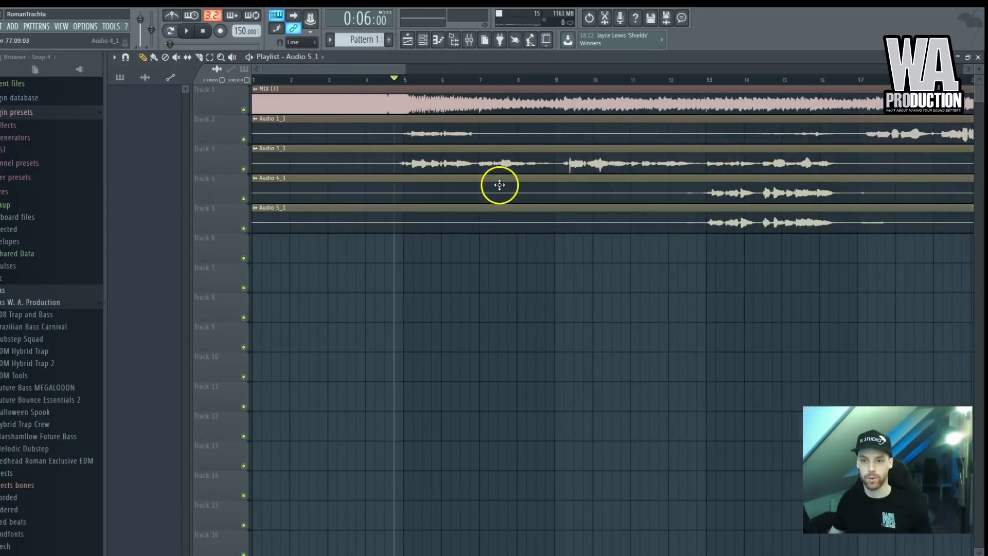
scroll(761, 200, up, 5)
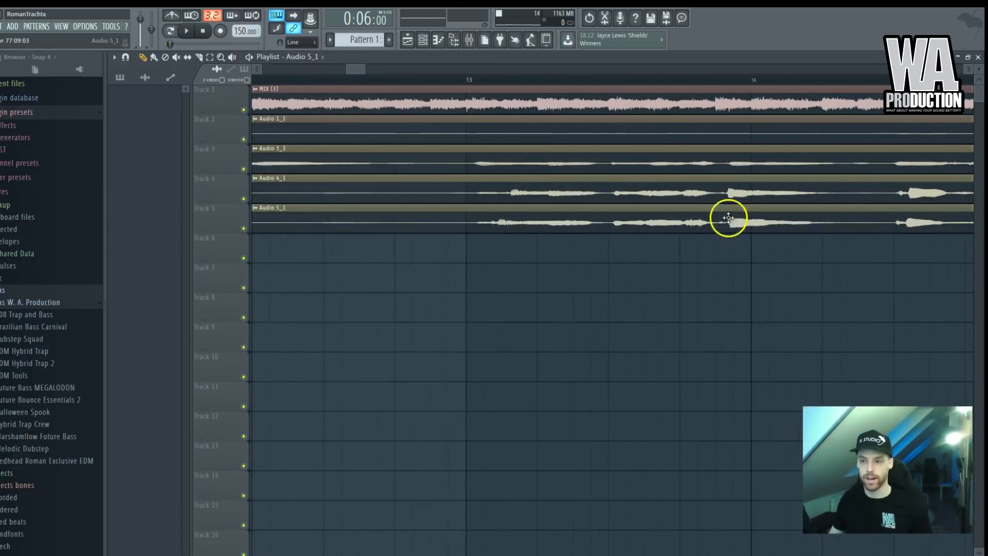
scroll(671, 196, down, 5)
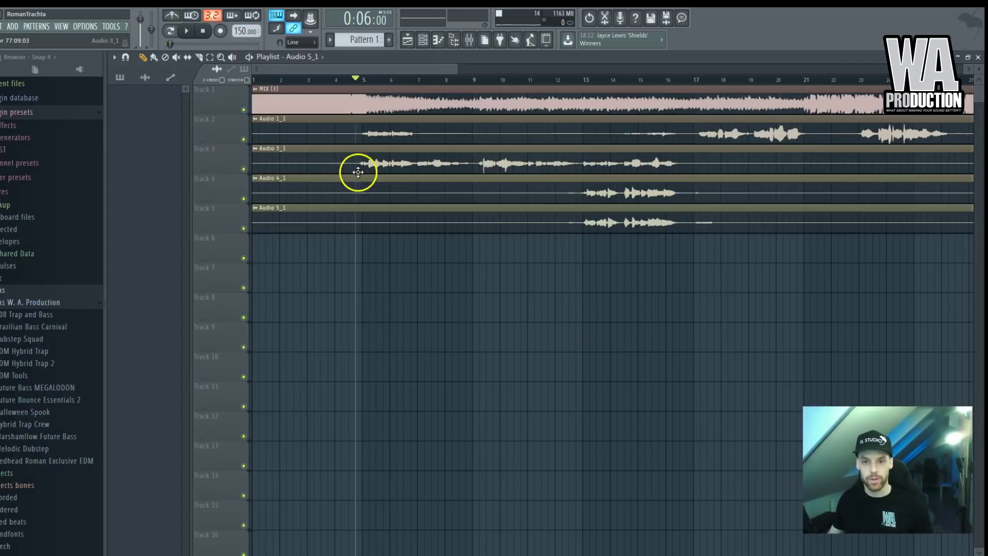
click(467, 39)
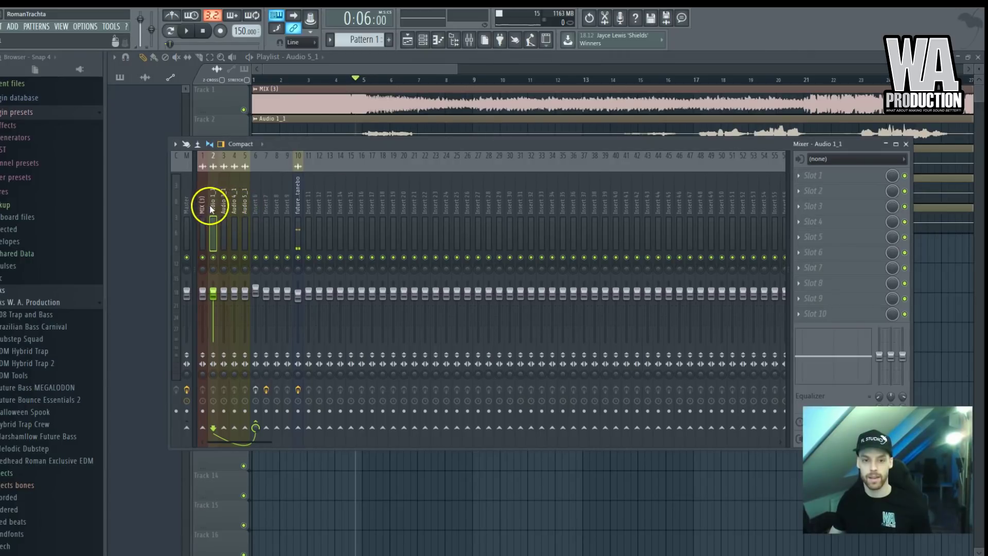
Step: Close the mixer, check the Audio 1_1 sample settings, then reopen the mixer
click(399, 67)
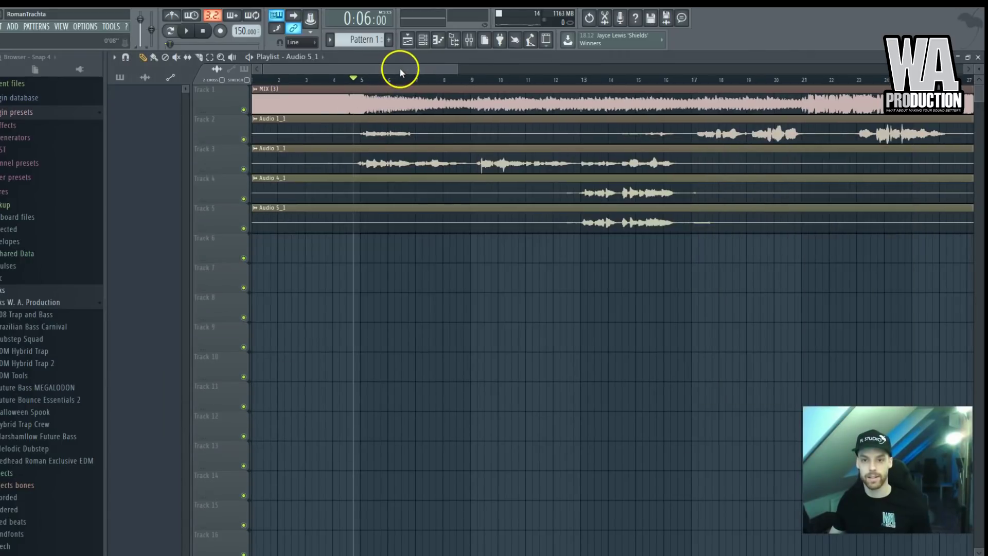
double_click(374, 117)
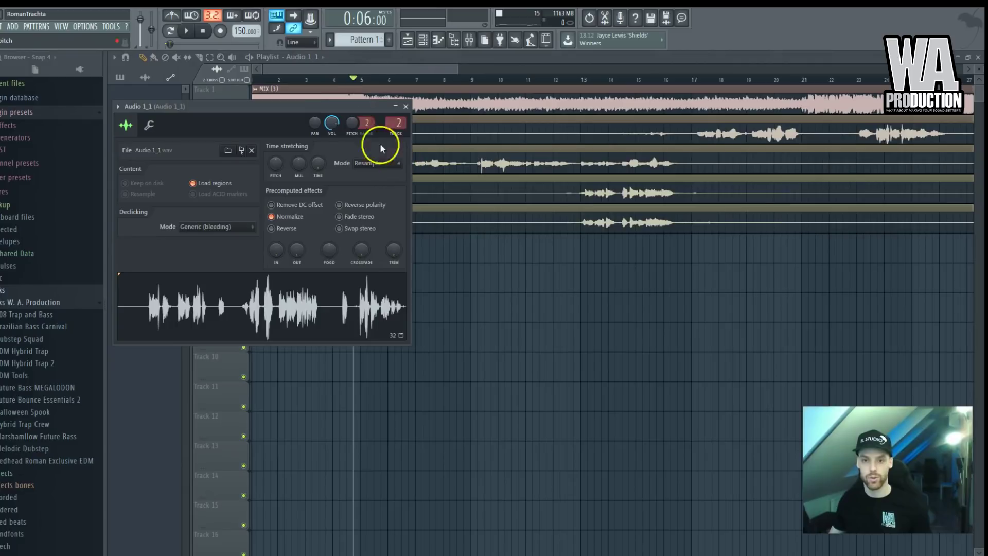
click(406, 106)
click(468, 39)
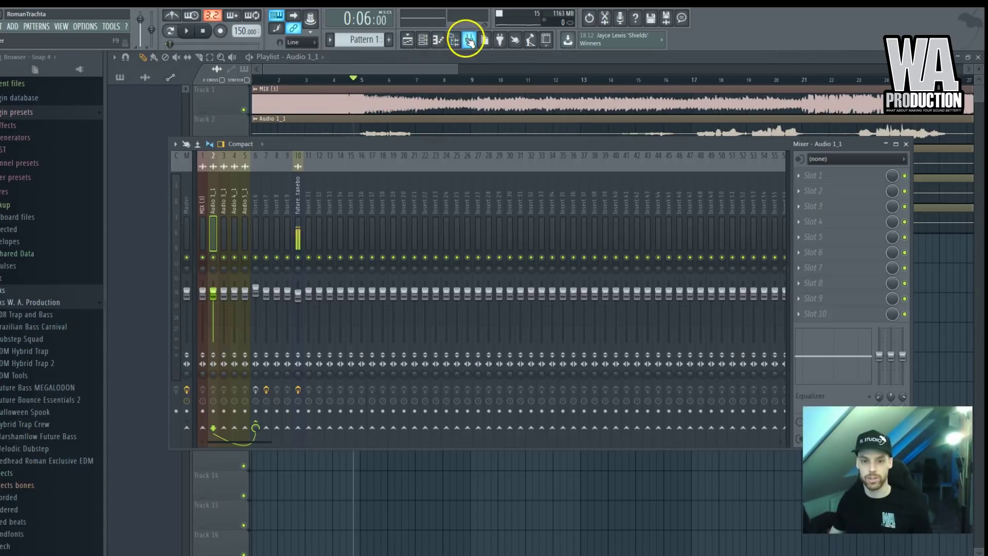
Step: Select the empty mixer insert 6 and start renaming it to Vocal BUSS
click(235, 205)
click(252, 205)
click(211, 207)
click(246, 213)
click(255, 209)
key(F2)
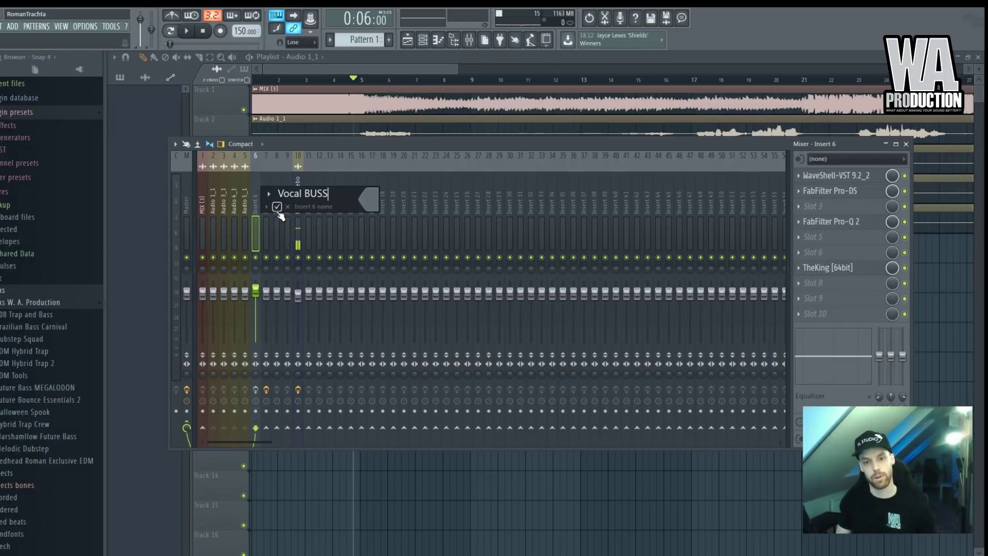
Step: Confirm the Vocal BUSS name, select the vocal inserts, and send them to insert 6
click(277, 208)
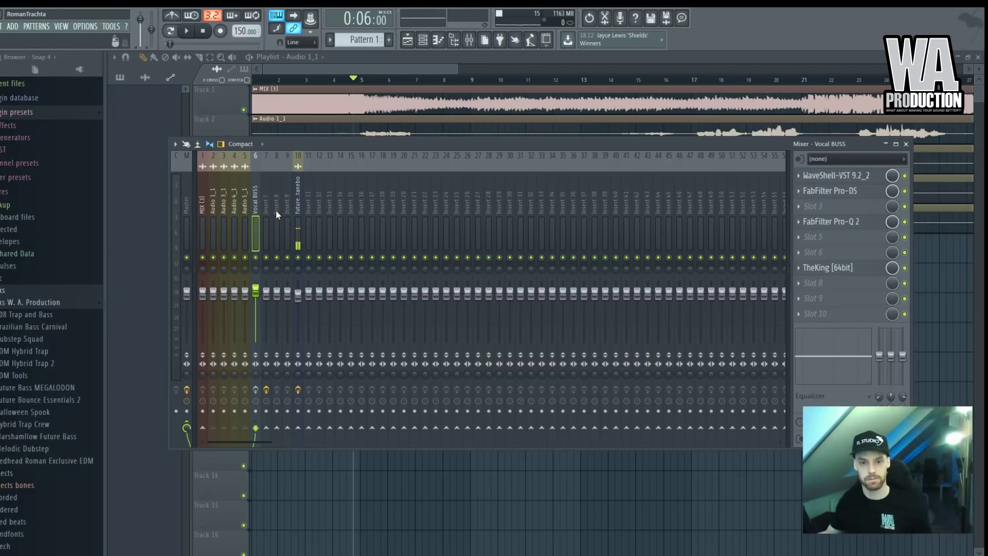
drag(223, 216, 257, 212)
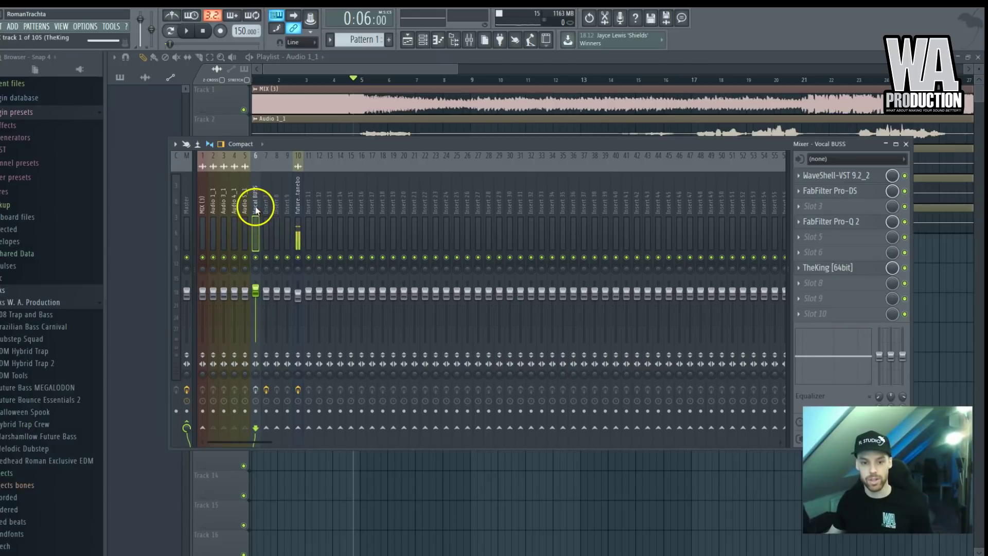
click(187, 425)
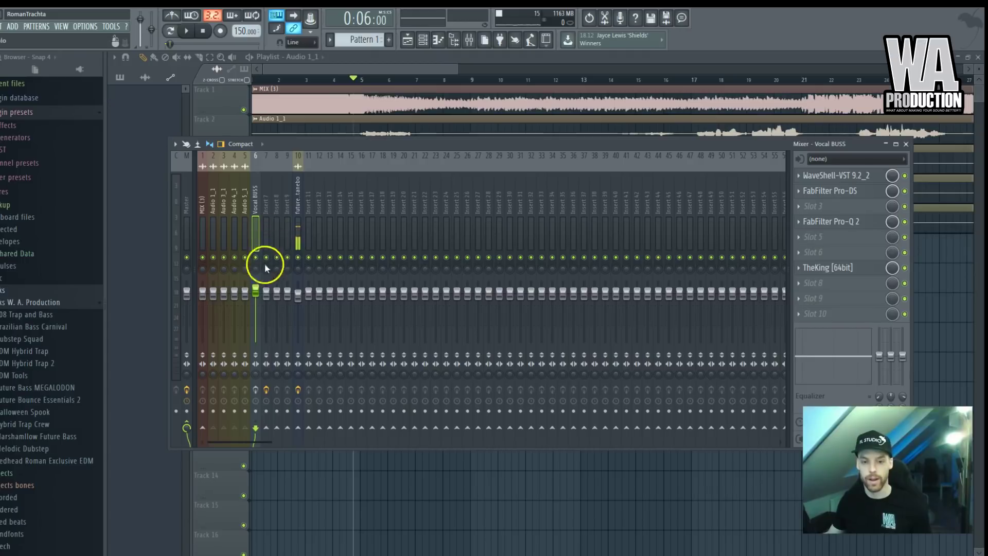
Step: Back in the Playlist, play the MIX and vocal clips from near bar 4, then stop
click(392, 62)
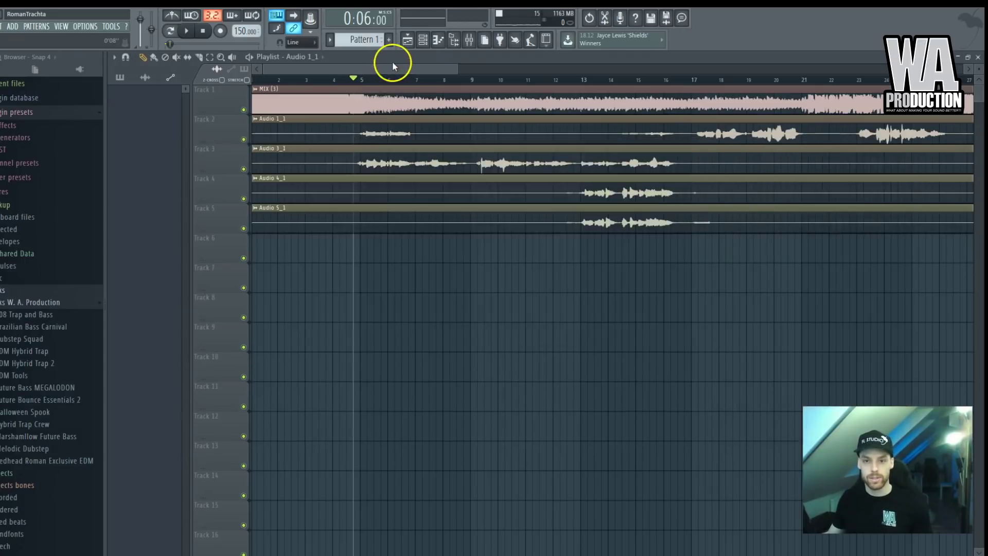
scroll(371, 145, up, 5)
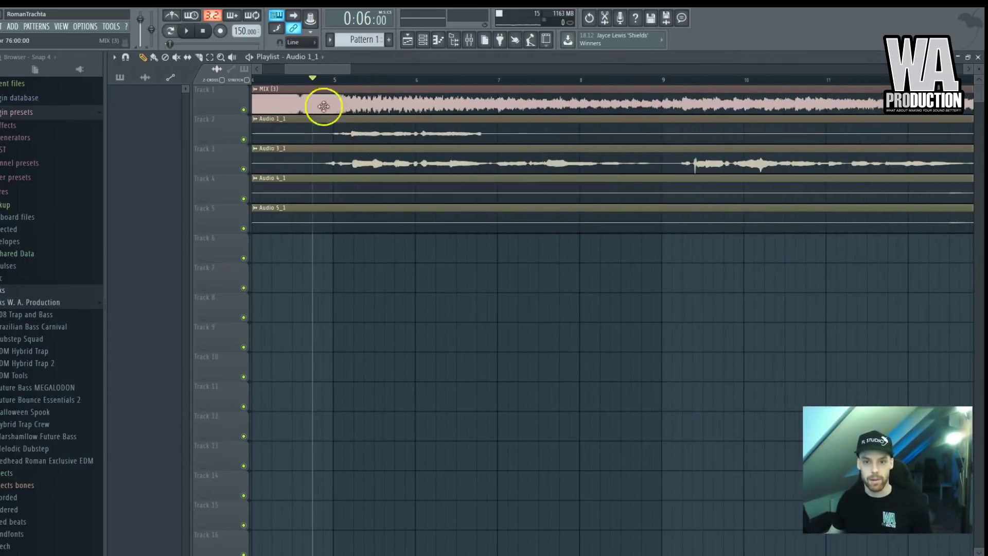
scroll(344, 105, down, 3)
click(302, 81)
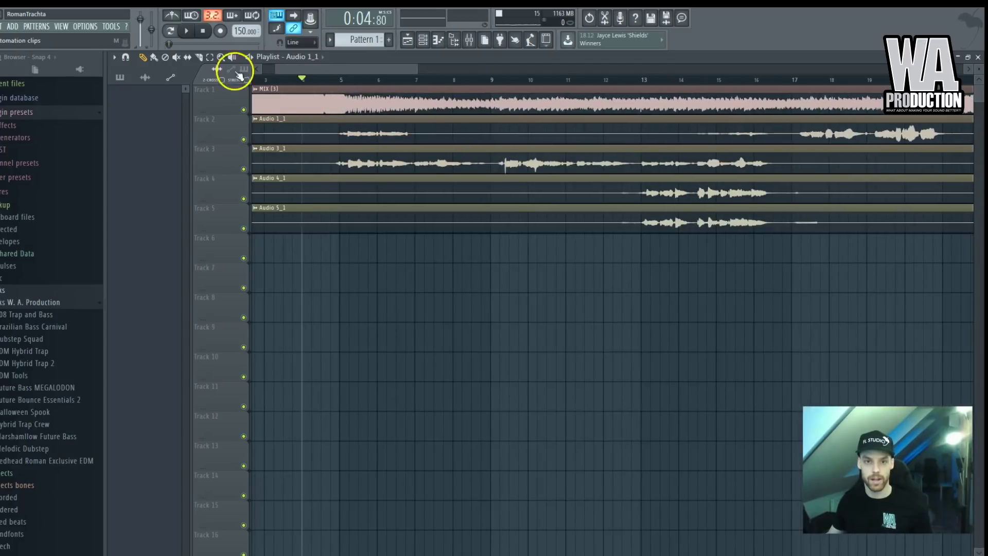
key(space)
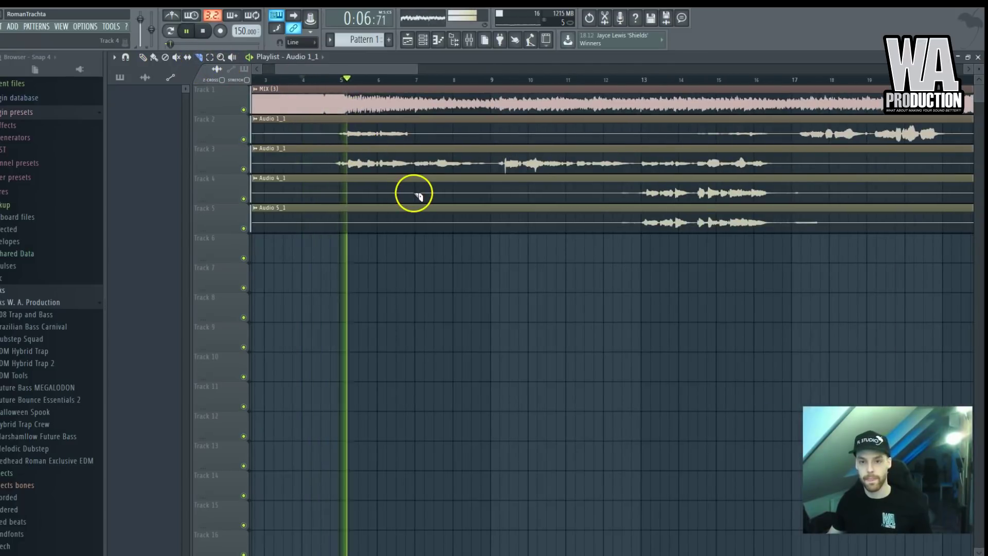
scroll(319, 187, up, 2)
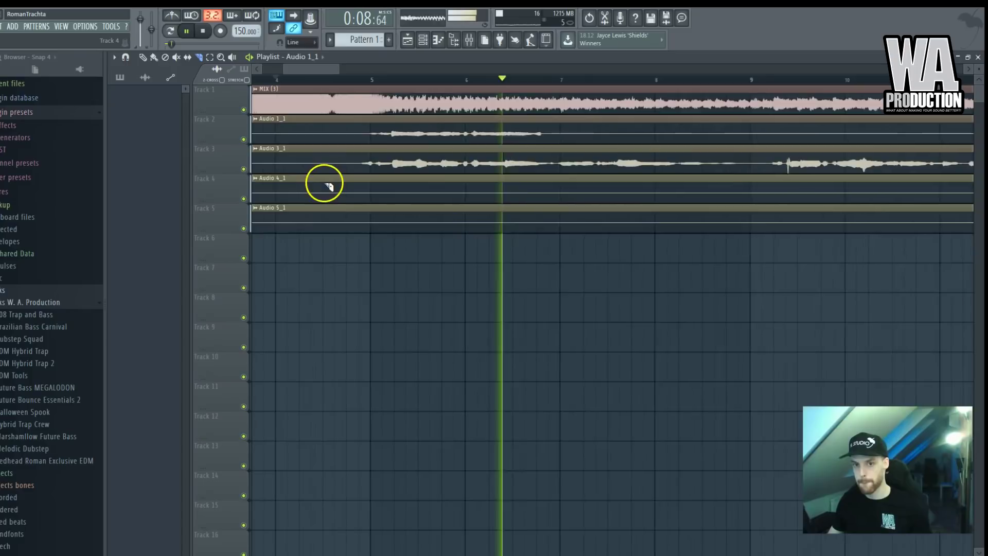
scroll(327, 185, down, 1)
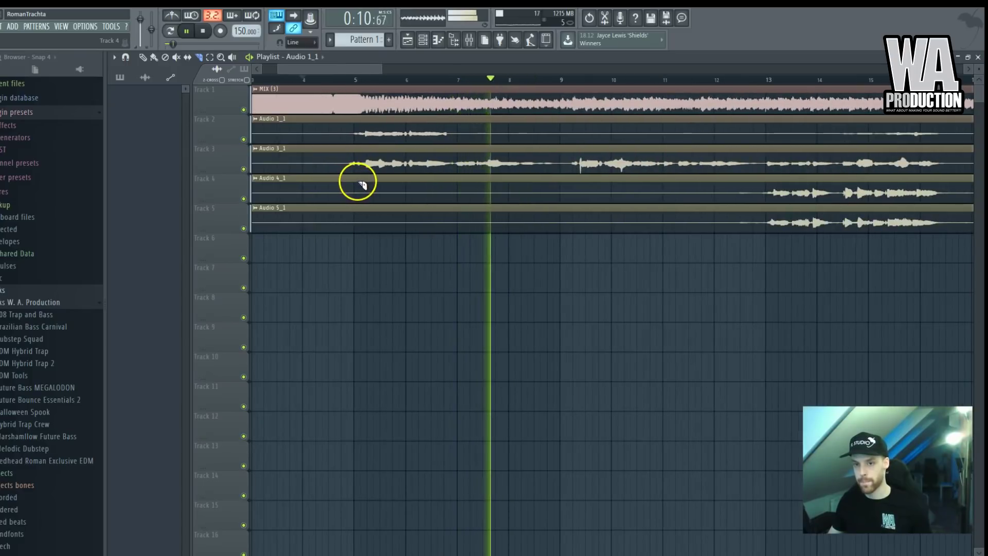
scroll(525, 188, up, 2)
key(space)
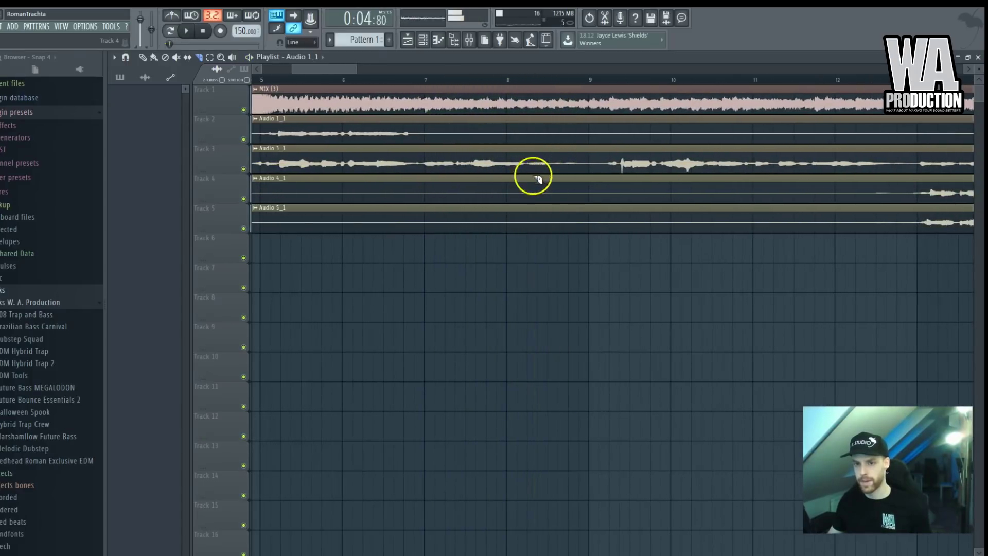
Step: Cut Track 3's Audio 3_1 vocal near bars 7 and 9, placing the playhead before the first cut
click(590, 168)
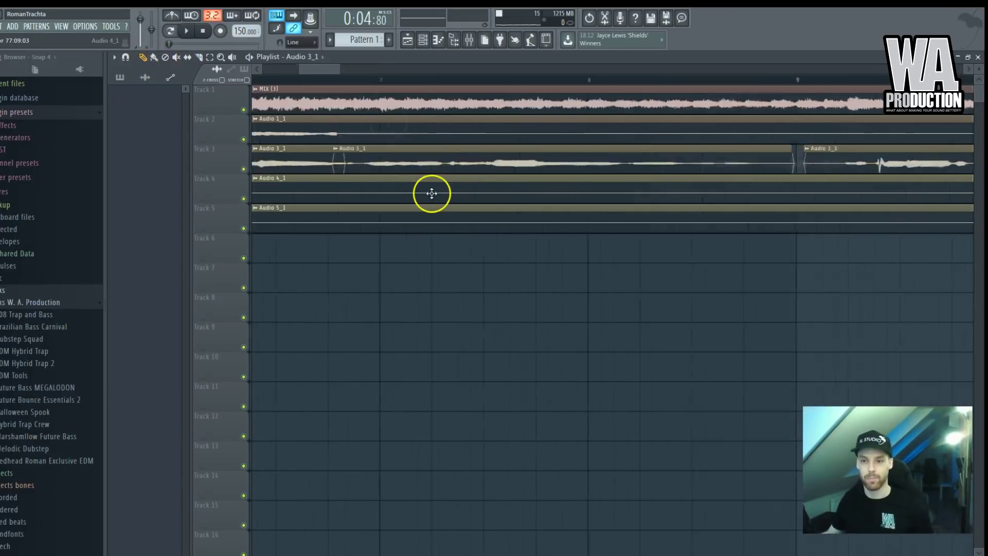
scroll(432, 192, down, 3)
scroll(431, 191, up, 3)
scroll(422, 186, down, 4)
scroll(423, 186, down, 1)
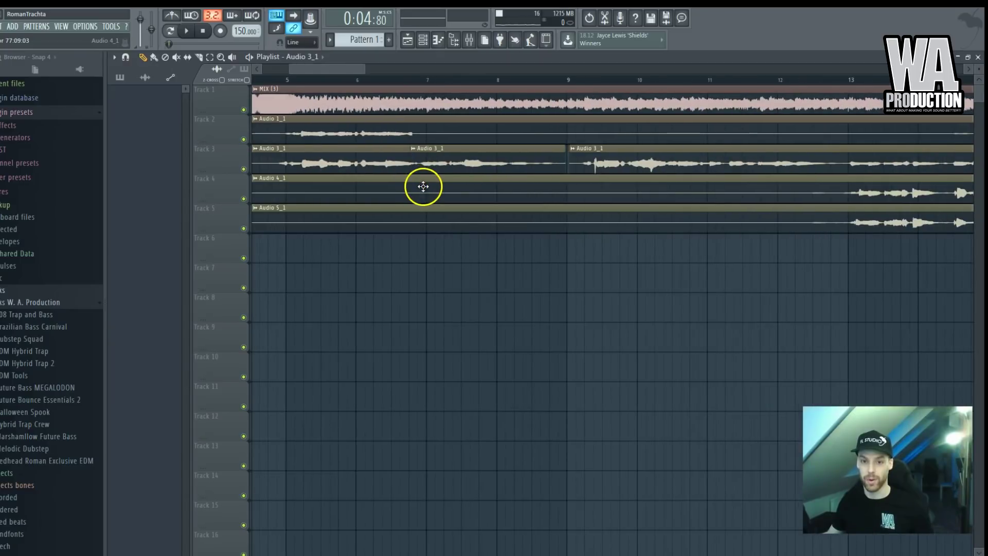
scroll(425, 187, up, 3)
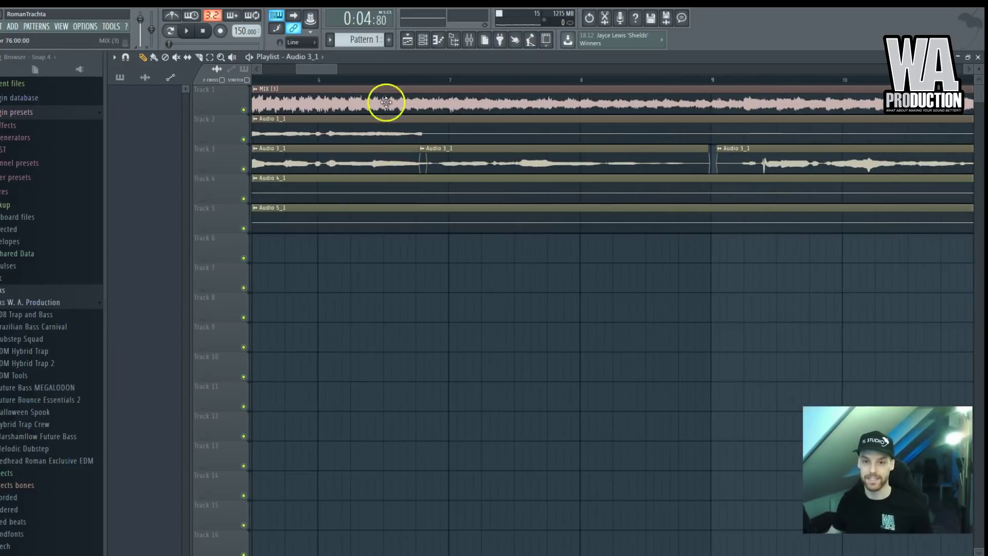
click(375, 81)
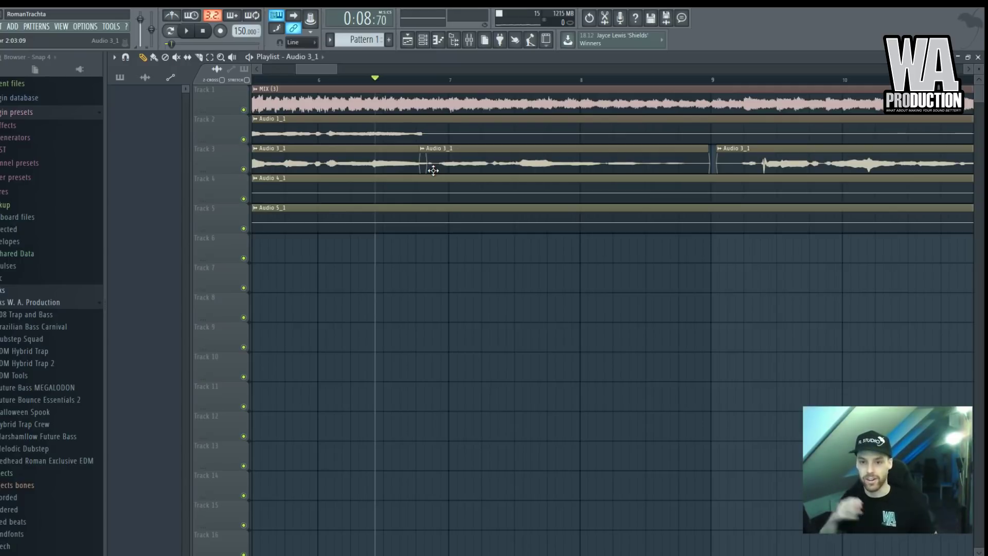
Step: Play the sliced vocal back from bar 5 to audition the cuts, then stop
scroll(463, 186, down, 8)
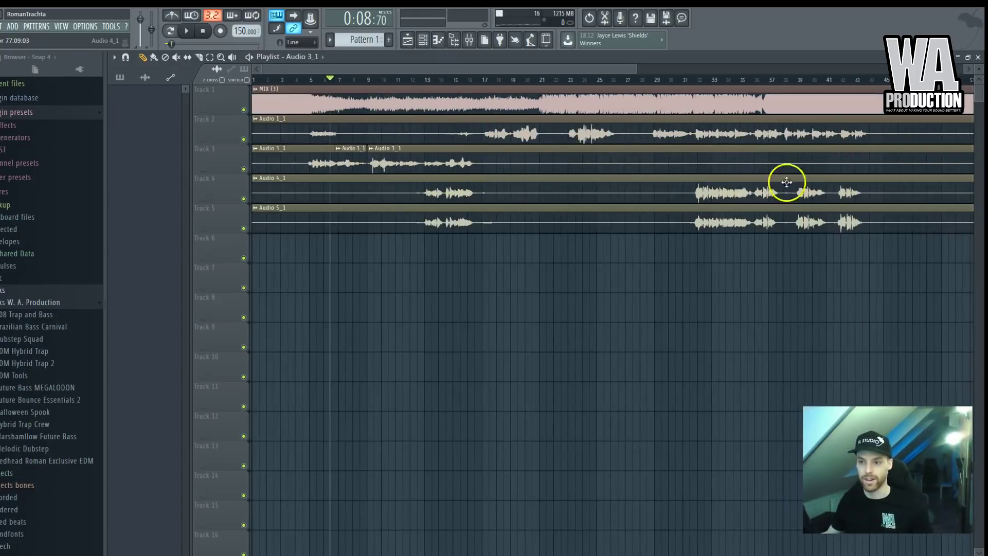
scroll(399, 167, up, 6)
scroll(381, 162, down, 2)
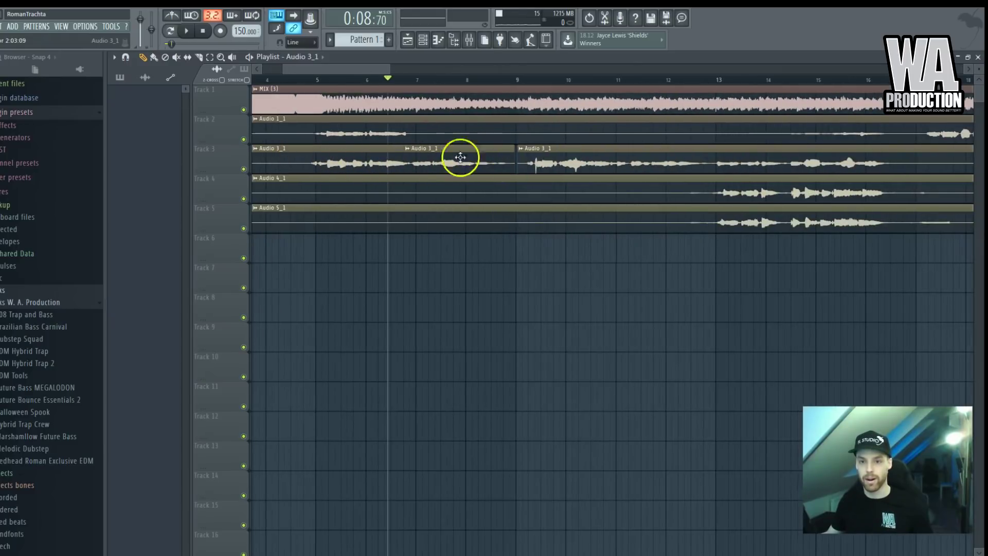
scroll(391, 164, up, 2)
scroll(389, 165, down, 2)
click(303, 82)
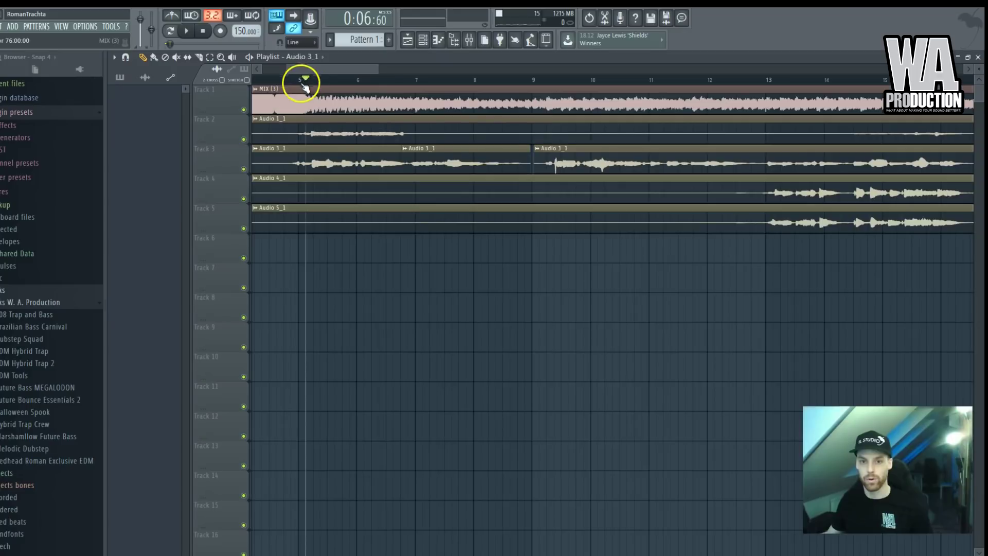
scroll(290, 120, up, 2)
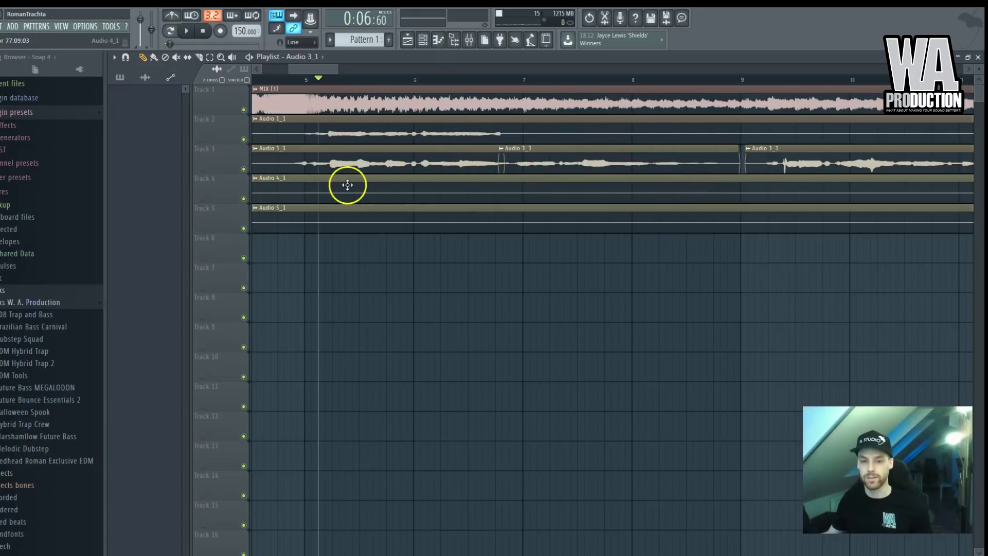
scroll(302, 183, up, 2)
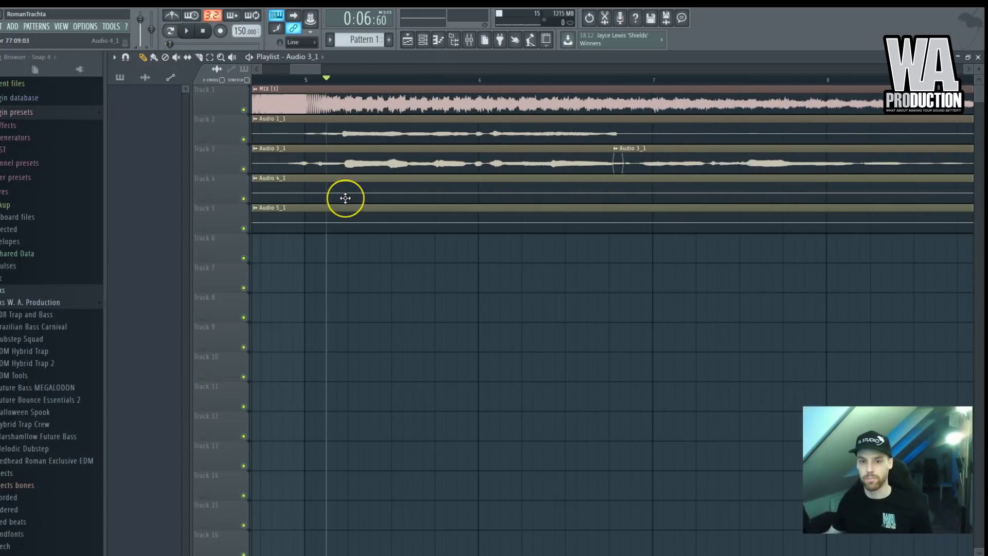
key(space)
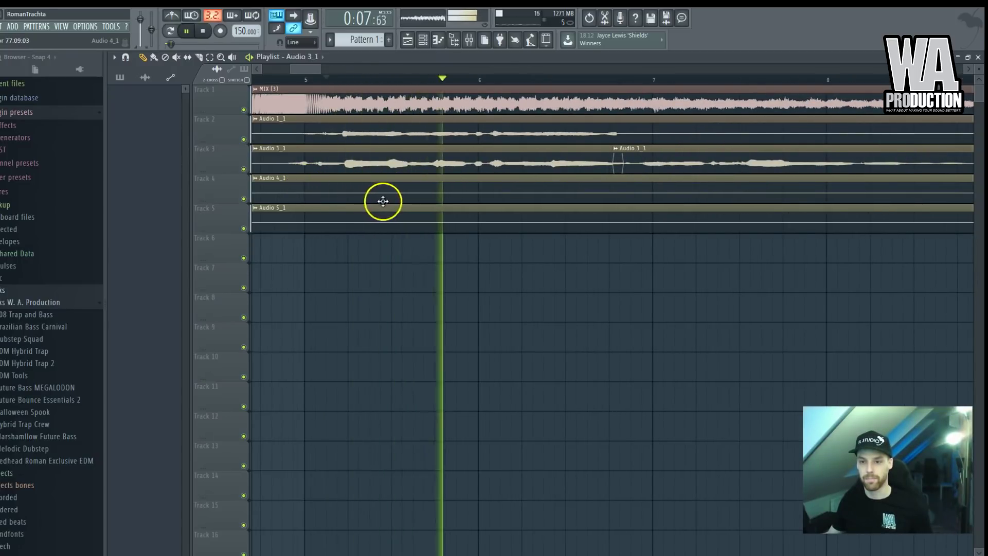
scroll(515, 166, down, 2)
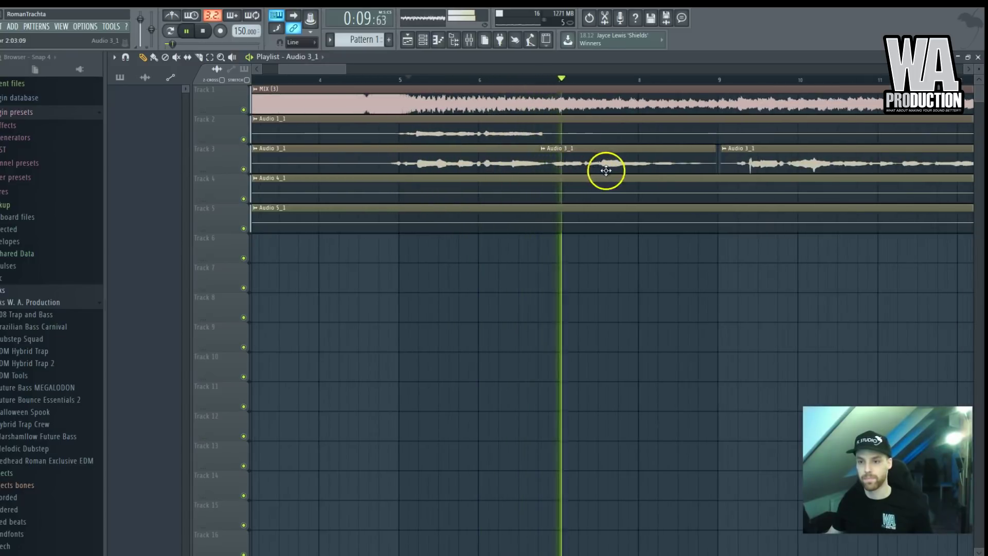
scroll(647, 181, up, 1)
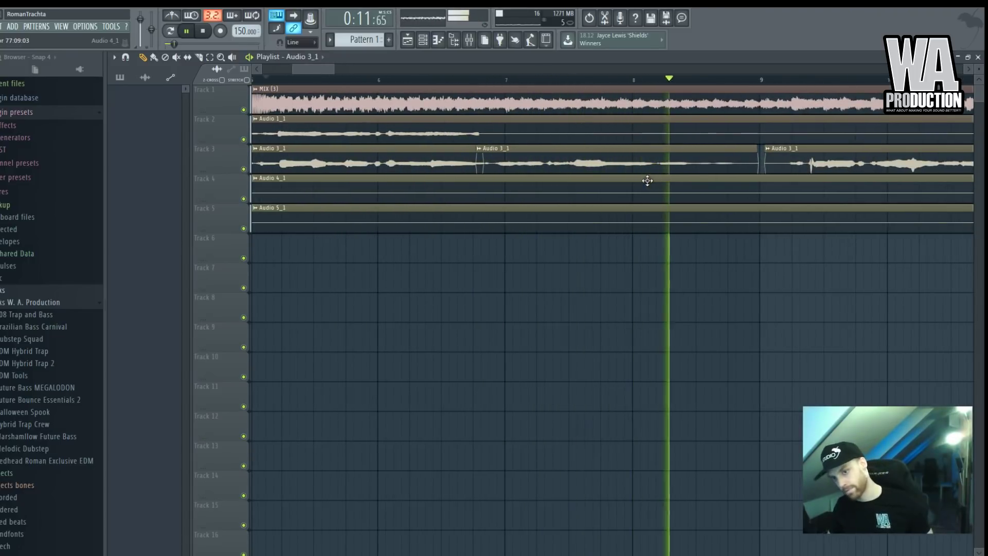
key(space)
Step: With the Draw tool, nudge the later Audio 3_1 slices slightly earlier on Track 3
scroll(472, 161, down, 1)
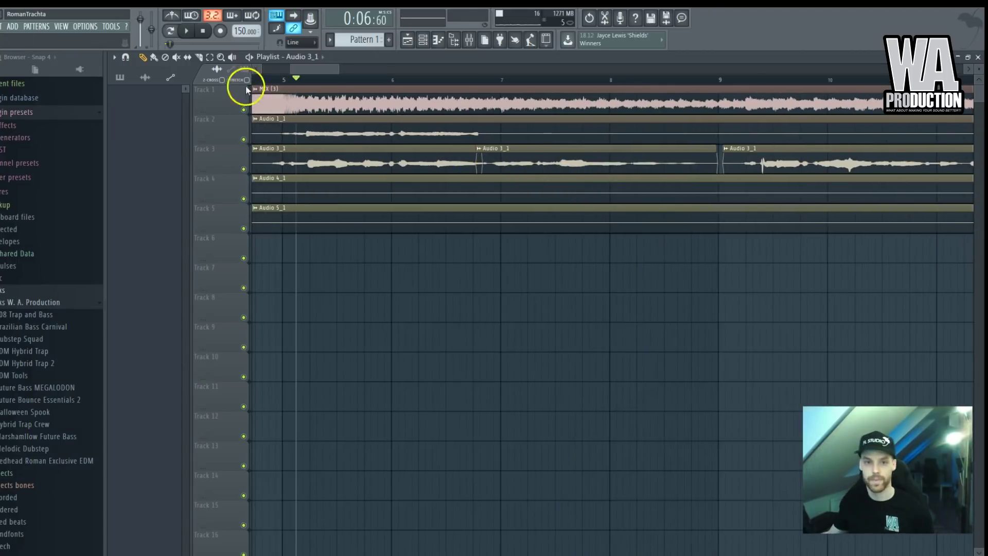
scroll(626, 170, up, 2)
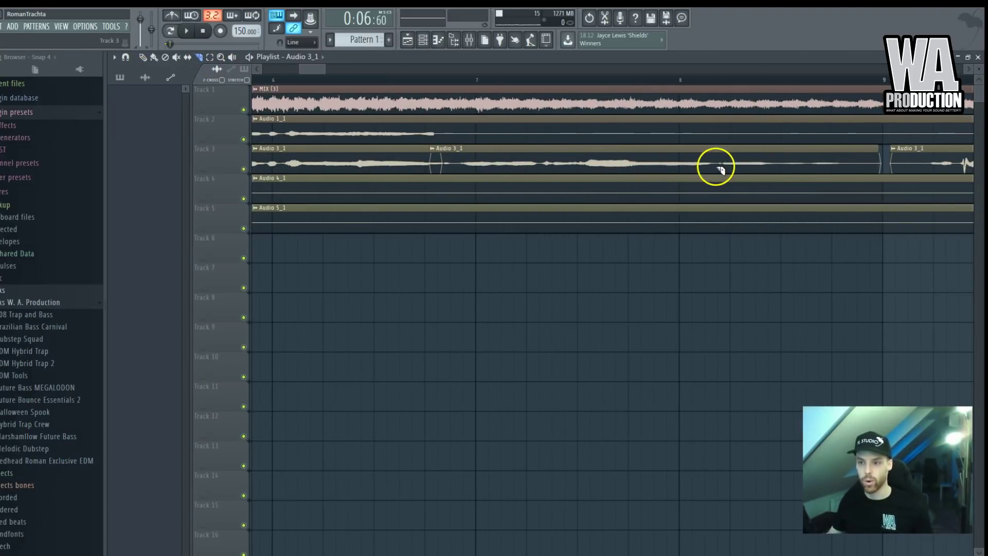
click(143, 59)
drag(528, 162, 529, 161)
drag(763, 159, 750, 165)
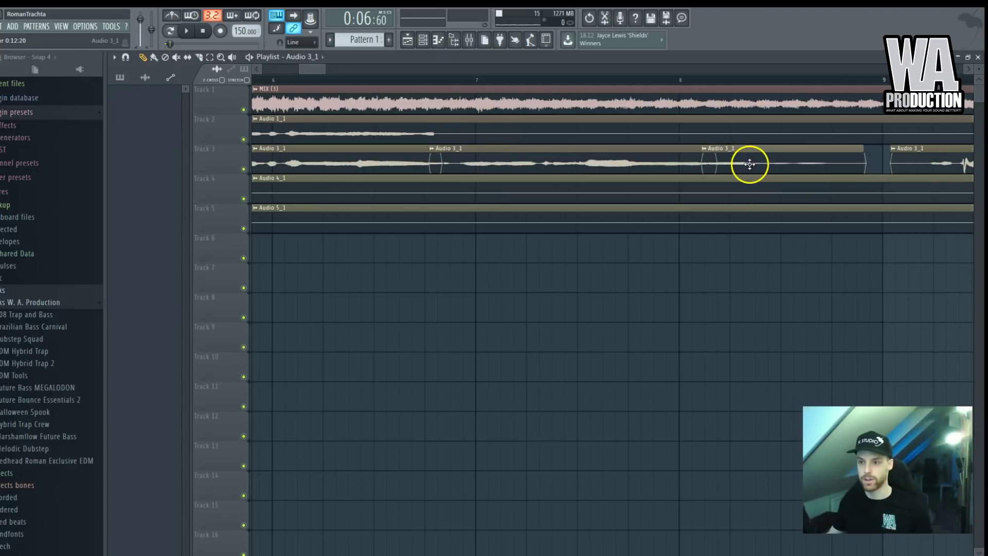
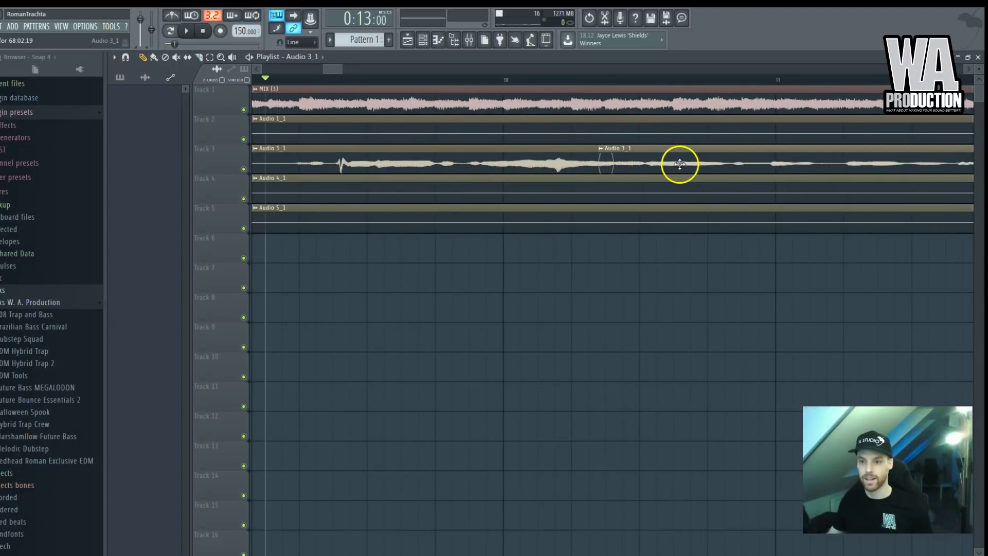
Step: Play back the arrangement to hear the Audio 3_1 edits, then stop
key(space)
scroll(695, 168, down, 3)
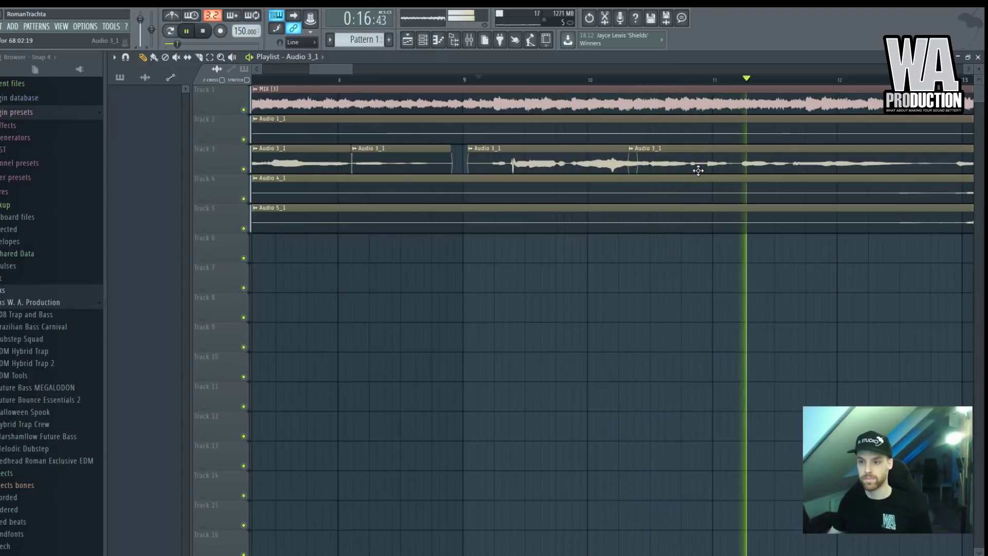
key(space)
Step: With the Slice tool, cut Audio 3_1 on Track 3 further while auditioning playback
click(199, 57)
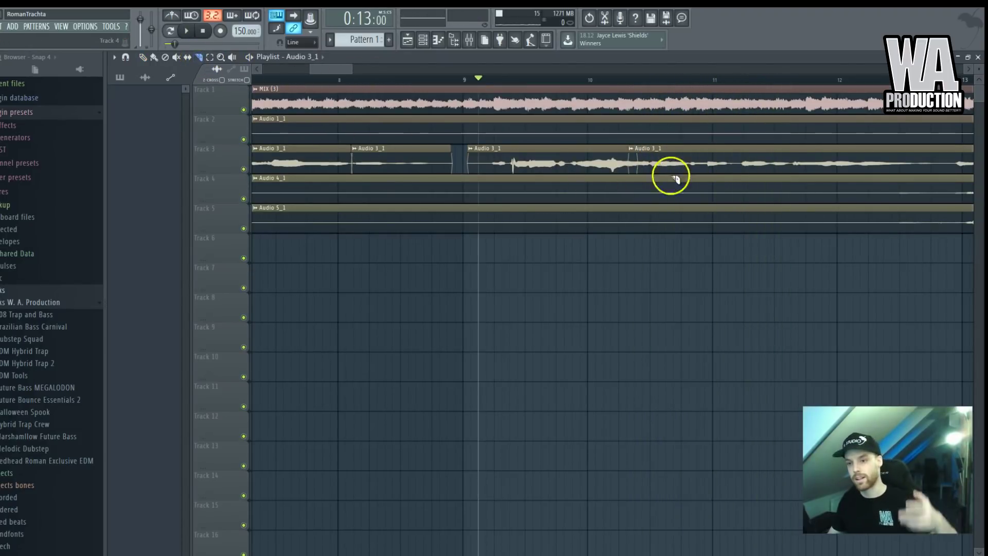
scroll(653, 177, up, 2)
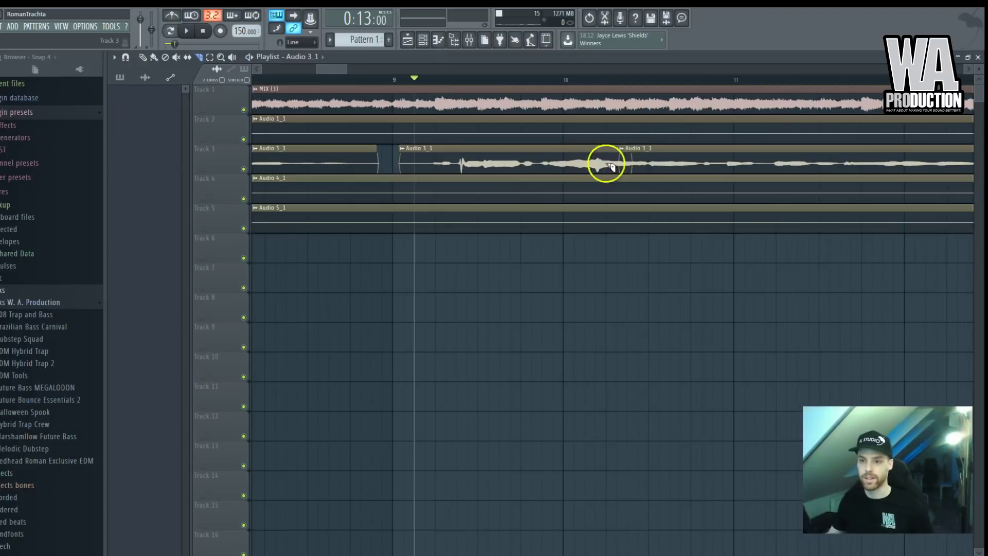
scroll(616, 167, down, 2)
scroll(702, 179, up, 1)
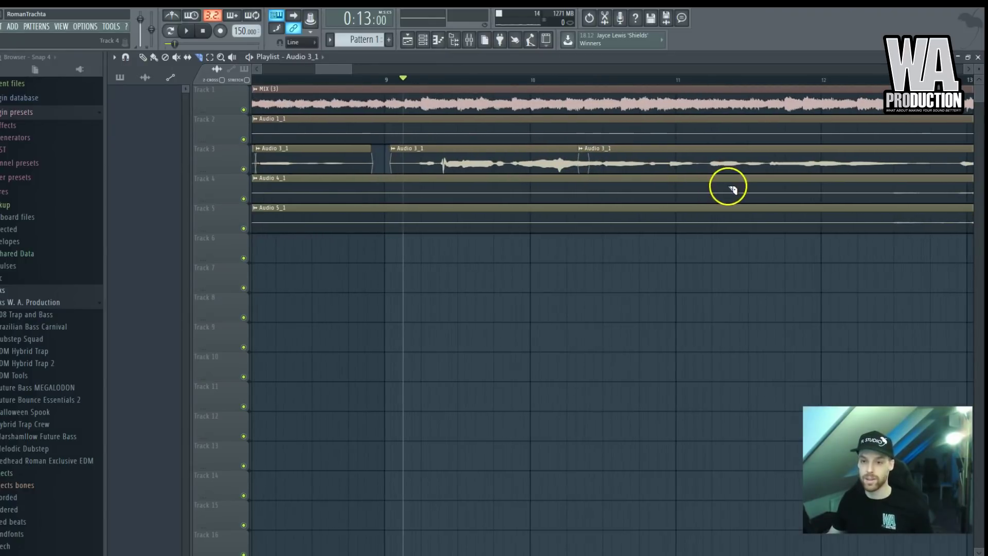
key(space)
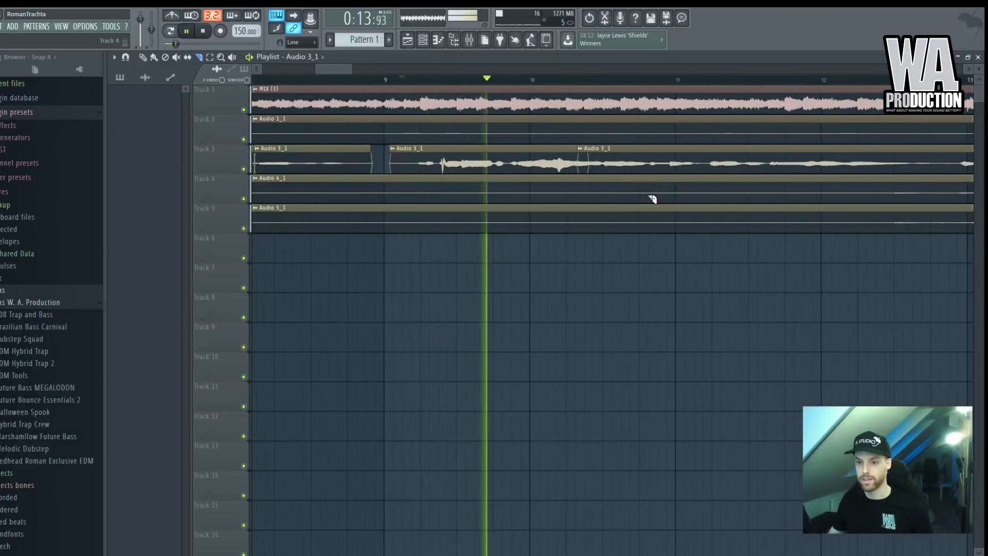
click(657, 176)
key(space)
scroll(659, 177, up, 2)
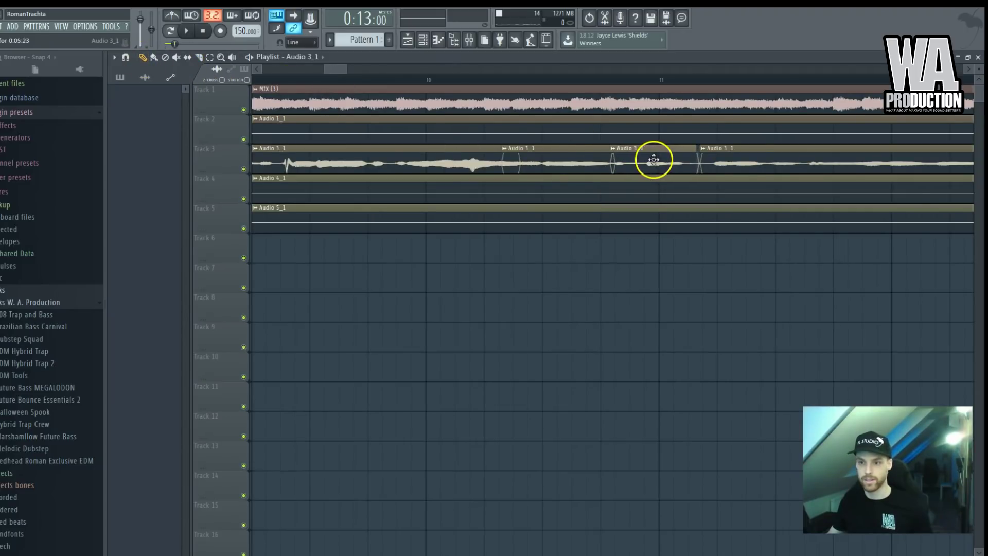
scroll(761, 169, up, 2)
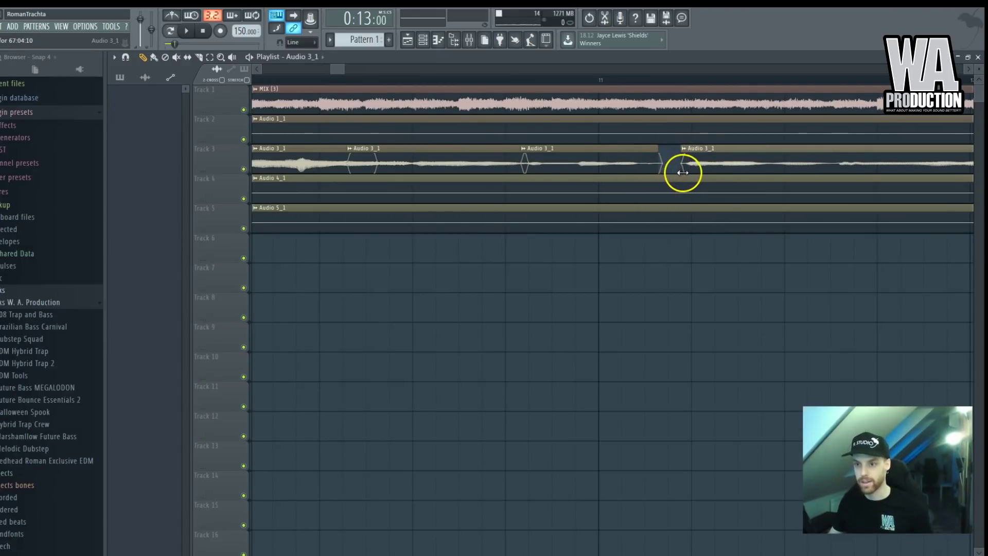
scroll(697, 161, up, 3)
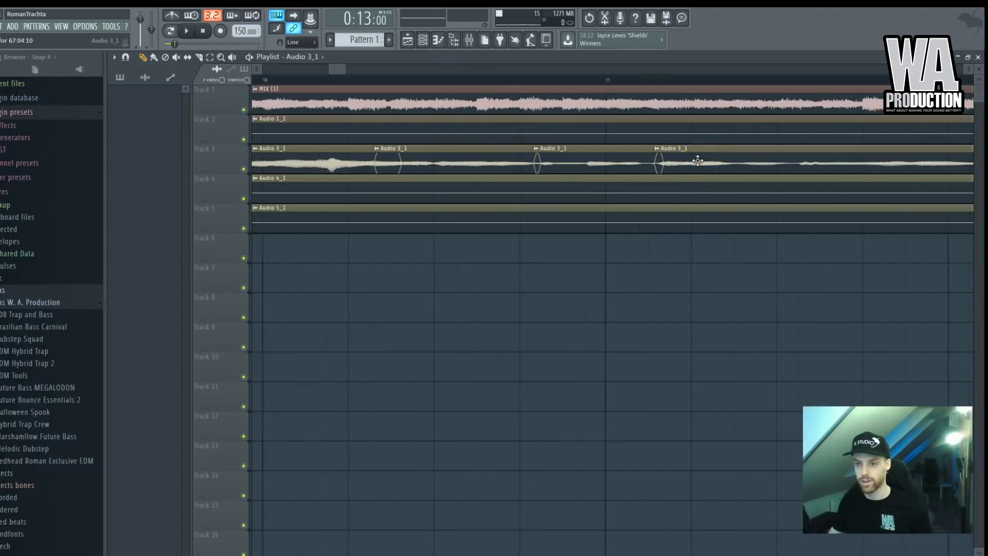
scroll(694, 167, down, 6)
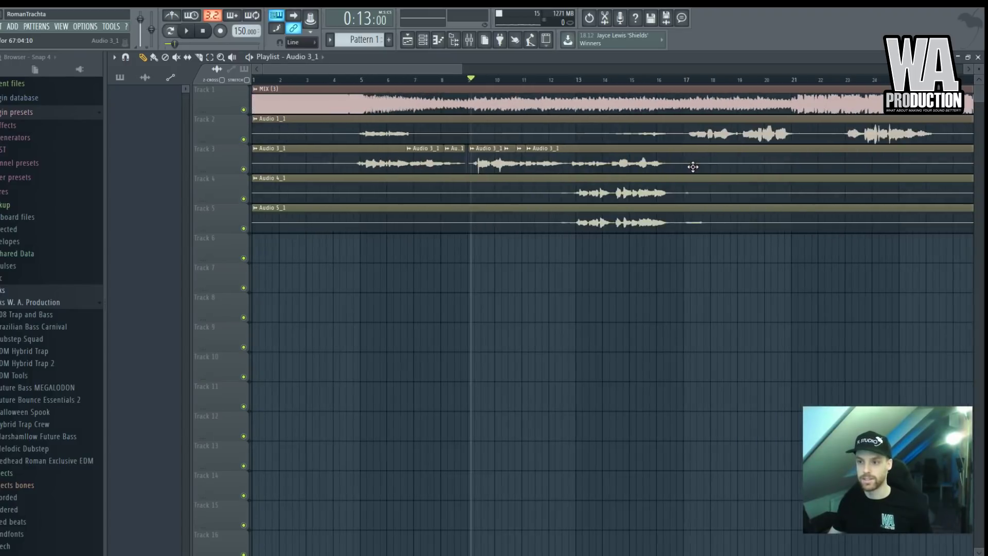
Step: Extend the last Audio 3_1 clip's end so it lines up with the other vocal clips
scroll(569, 170, up, 4)
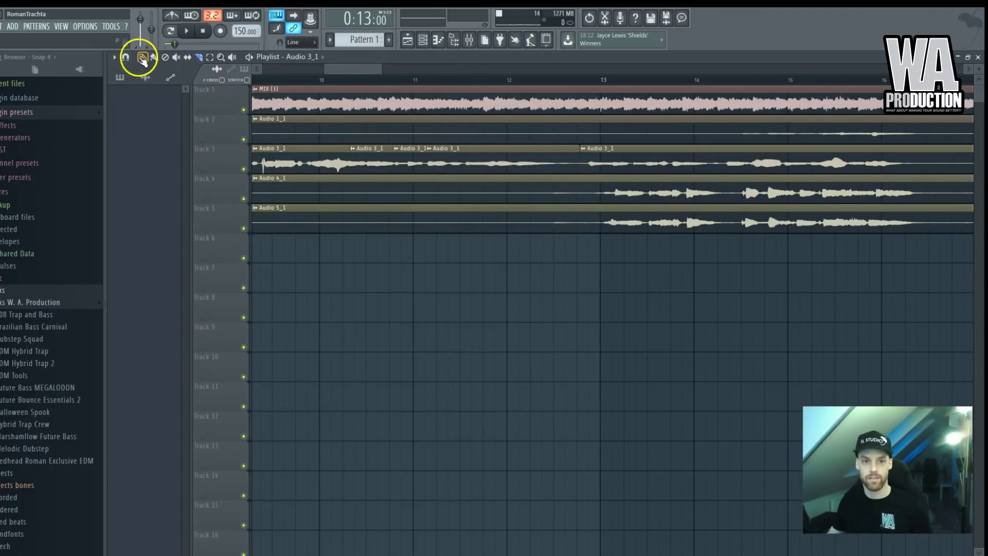
scroll(617, 149, down, 8)
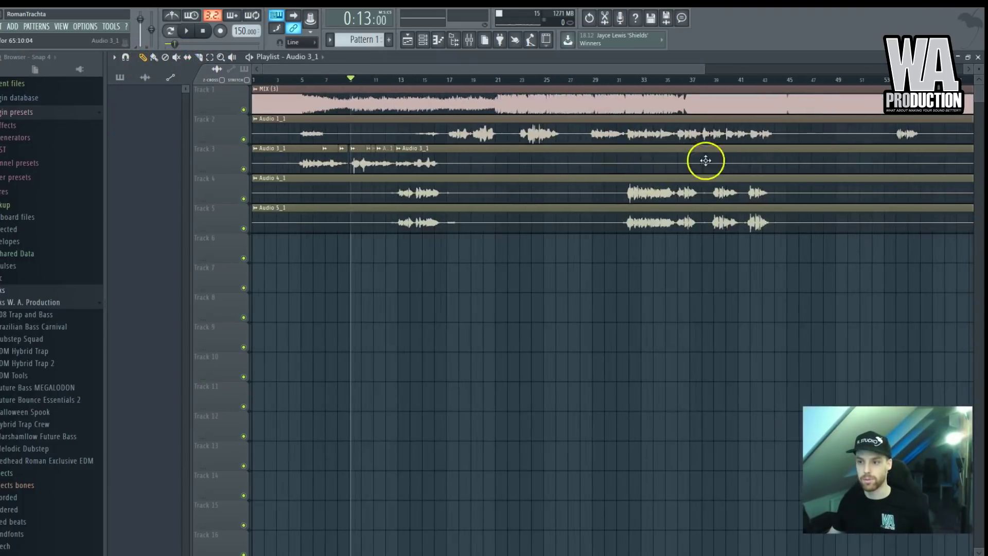
scroll(732, 168, up, 10)
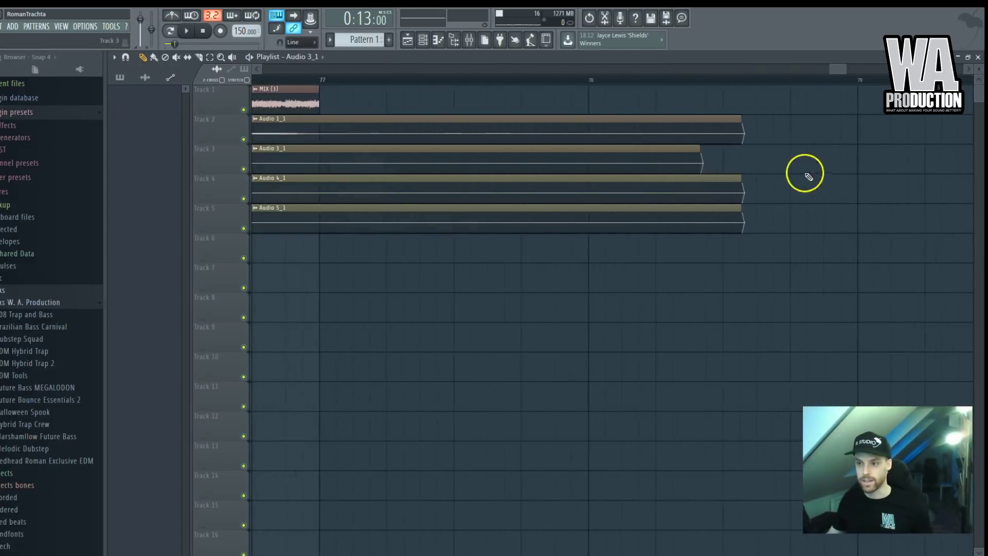
drag(637, 152, 689, 168)
scroll(723, 163, up, 5)
scroll(700, 209, down, 10)
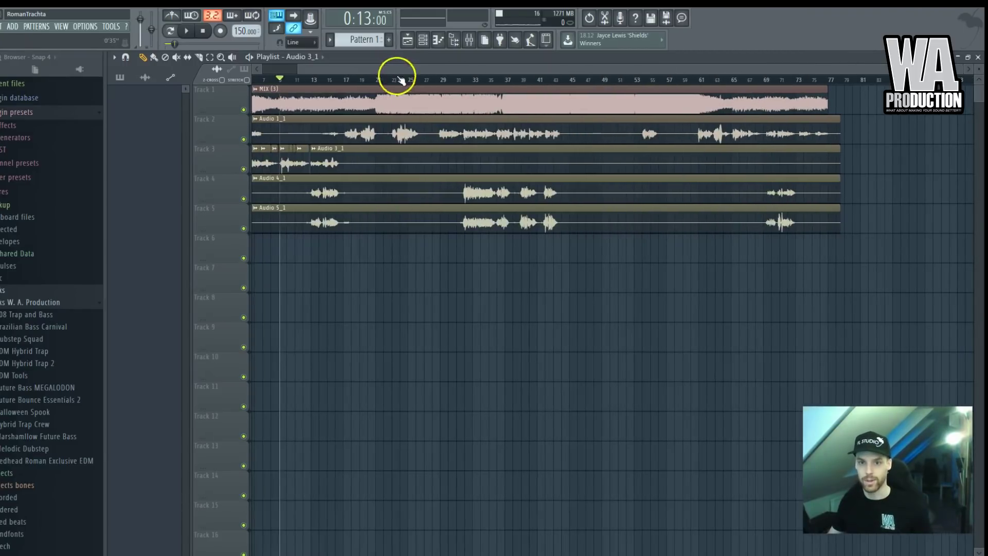
scroll(294, 160, up, 10)
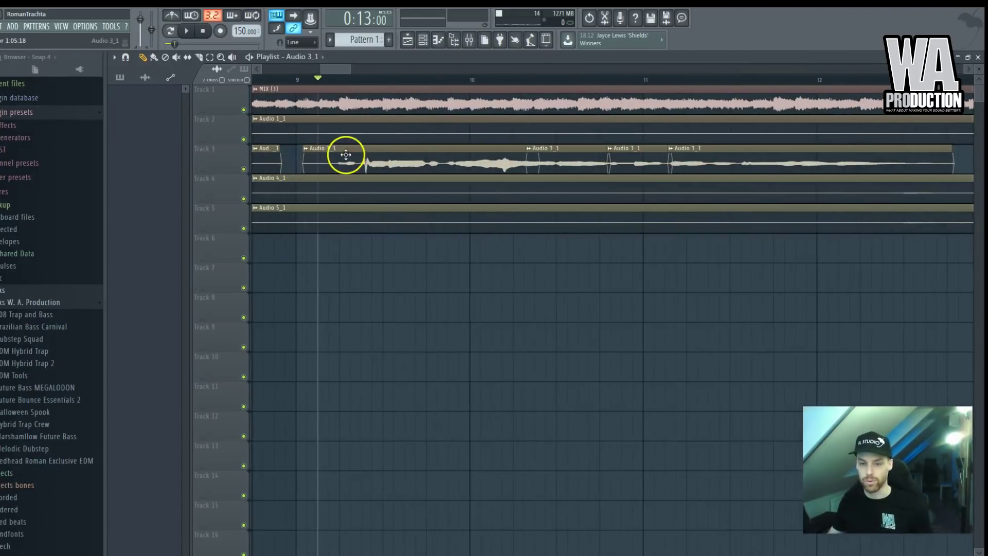
Step: Play back the sliced Track 3 vocals, then stop
scroll(360, 165, down, 3)
scroll(368, 191, up, 3)
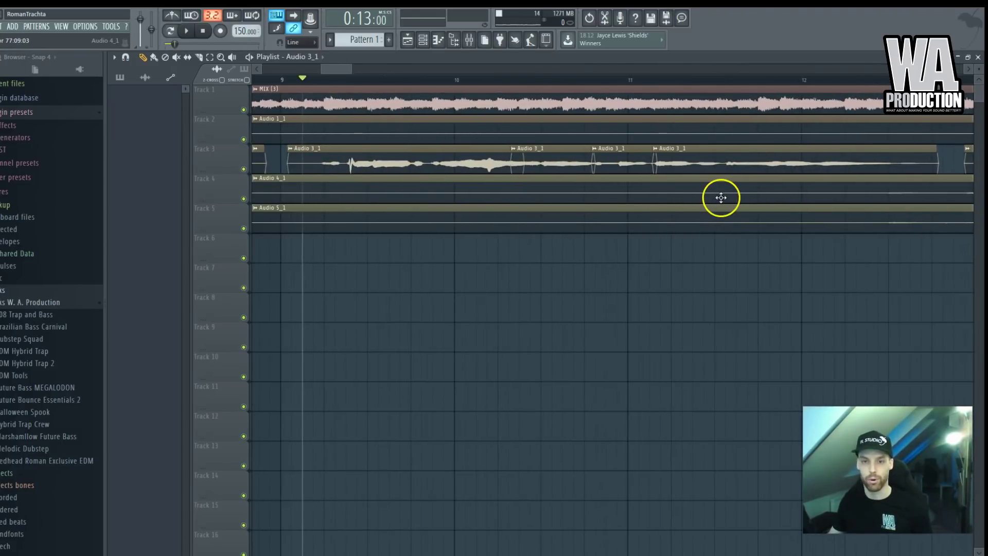
key(space)
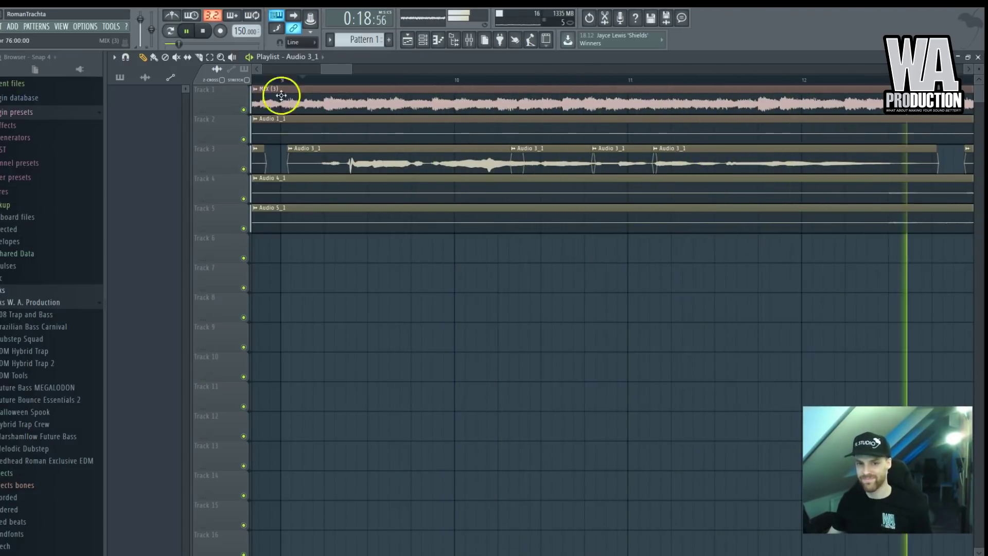
key(space)
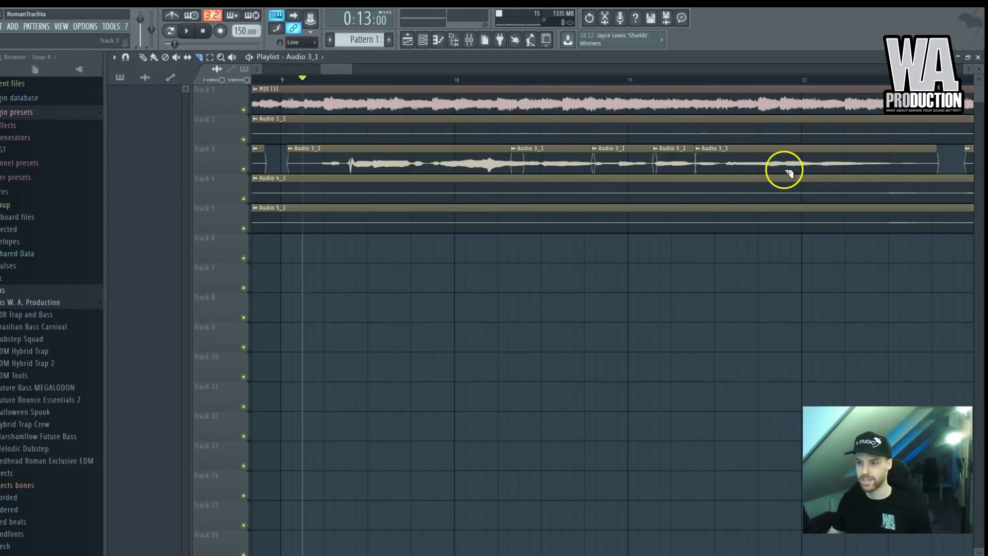
Step: Cut Audio 3_1 once more near bar 12 and shift the later pieces slightly earlier
scroll(786, 172, up, 3)
click(601, 168)
drag(552, 149, 546, 149)
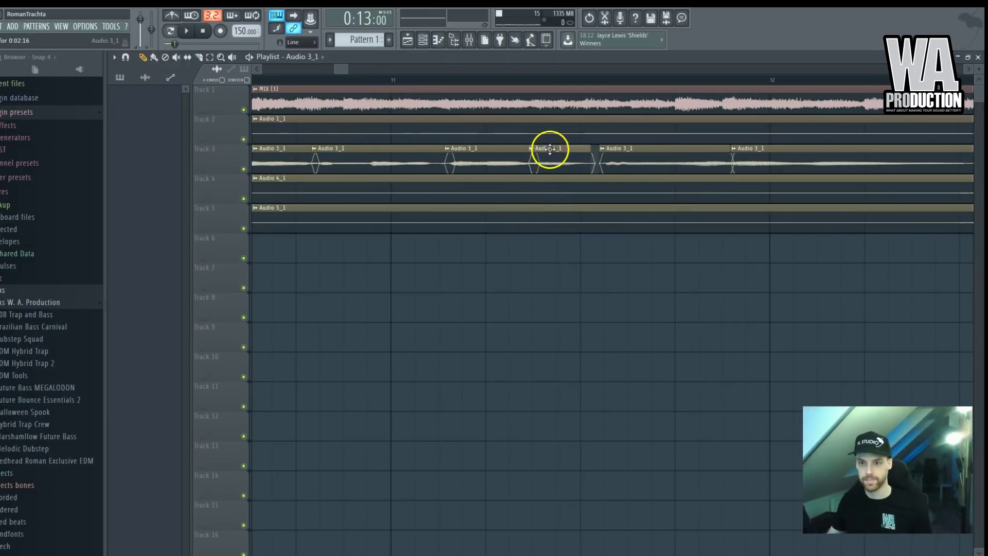
drag(660, 151, 643, 148)
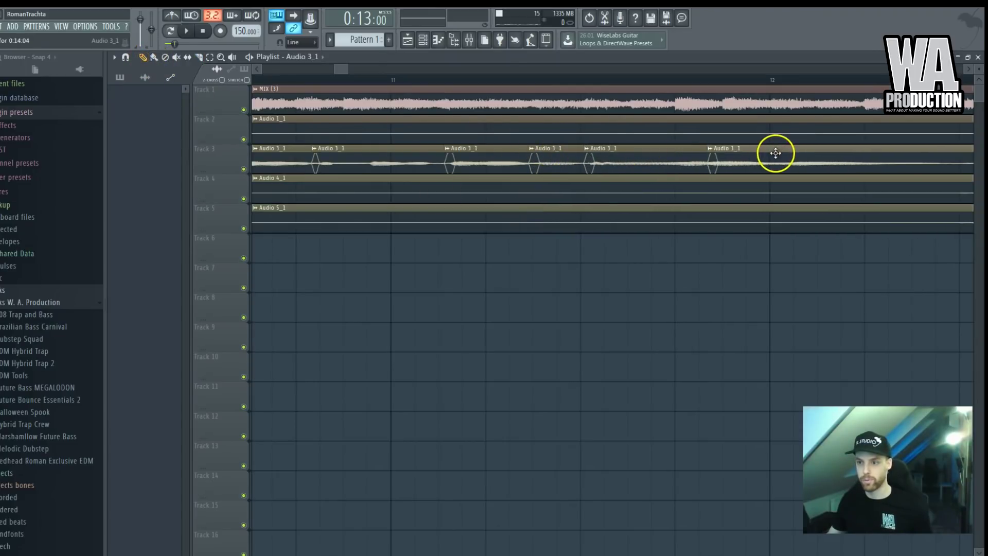
scroll(742, 165, down, 3)
Step: Play from just before bar 11 and nudge the last Audio 3_1 piece slightly earlier
click(635, 81)
scroll(786, 150, up, 3)
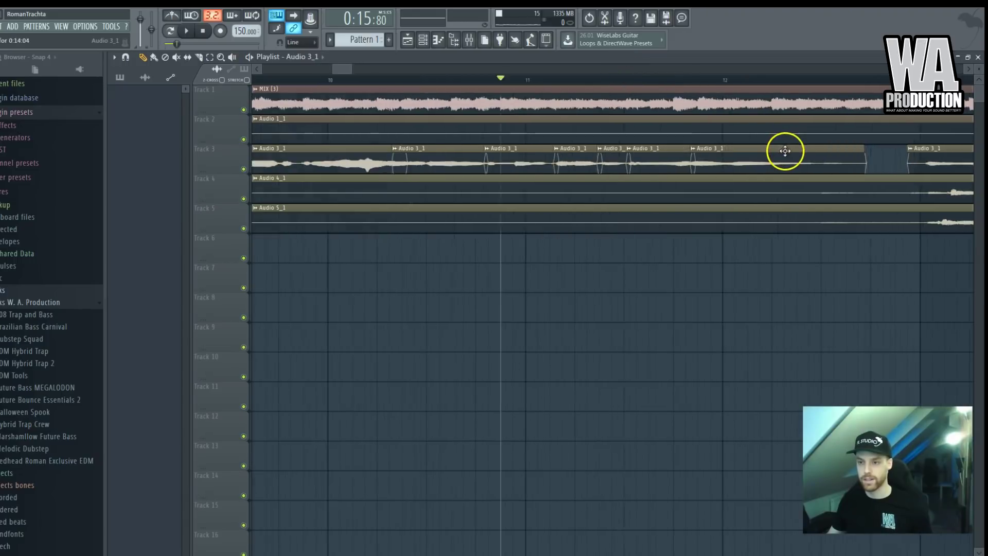
key(space)
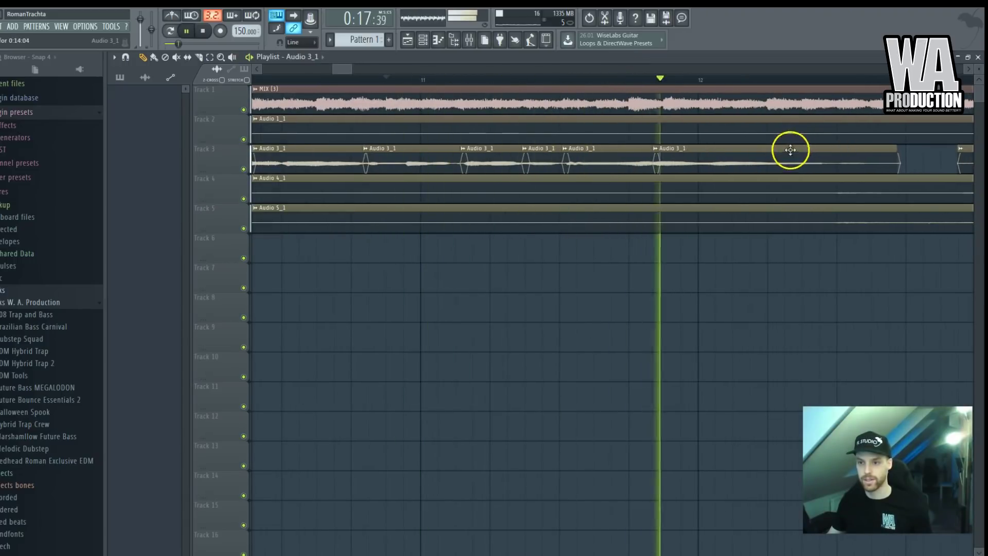
drag(752, 161, 739, 161)
key(space)
key(space)
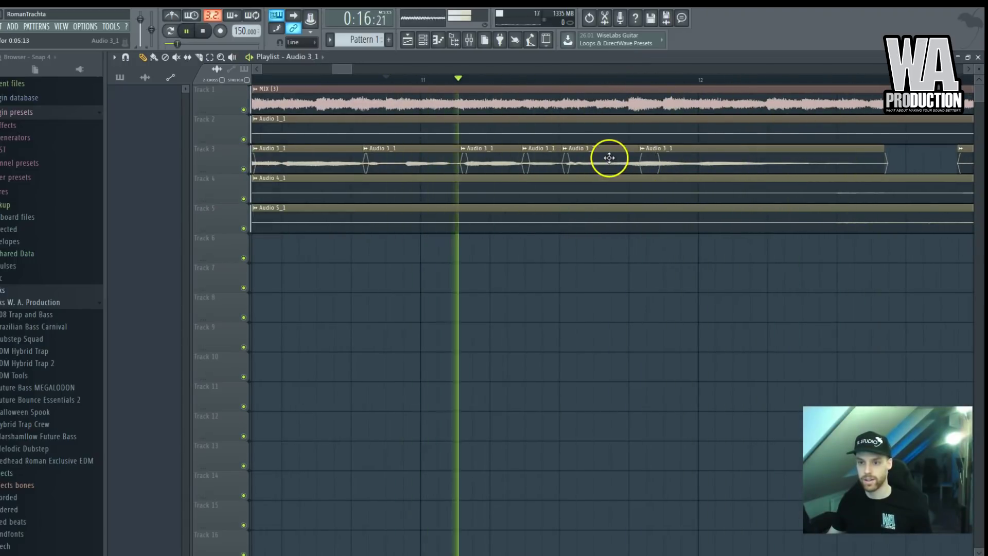
scroll(619, 148, down, 5)
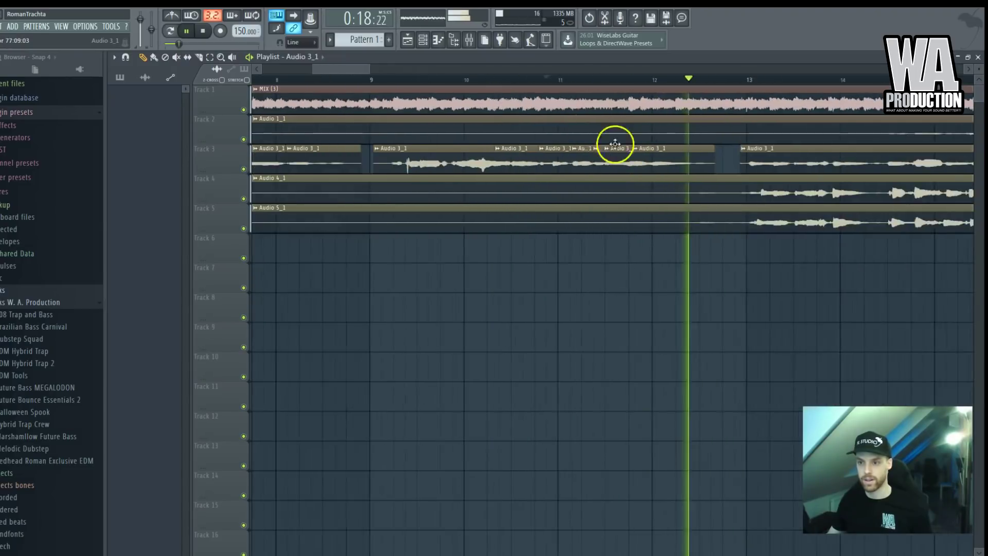
key(space)
Step: Replay from bar 9 to check the timing, then pick the Slice tool
click(447, 79)
key(space)
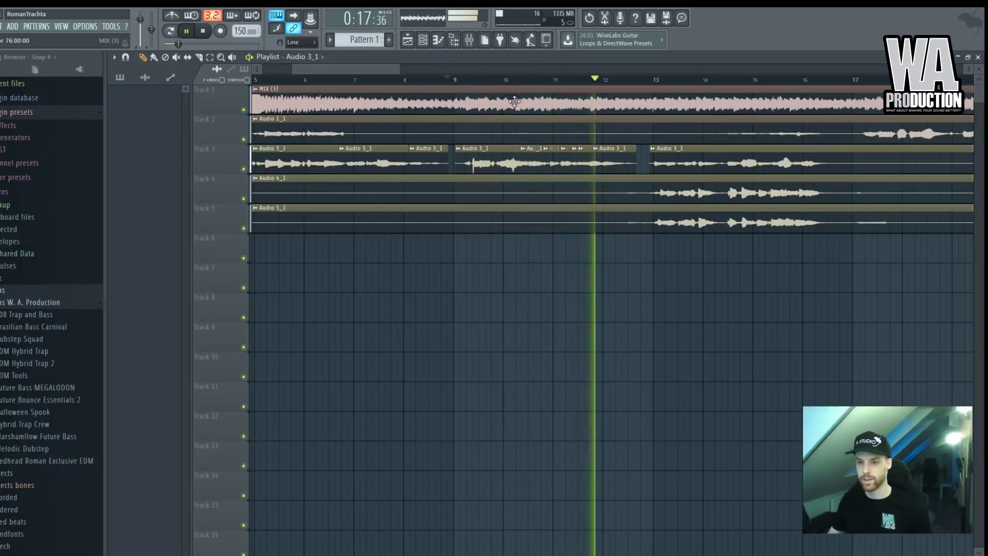
scroll(687, 151, down, 3)
scroll(566, 165, up, 5)
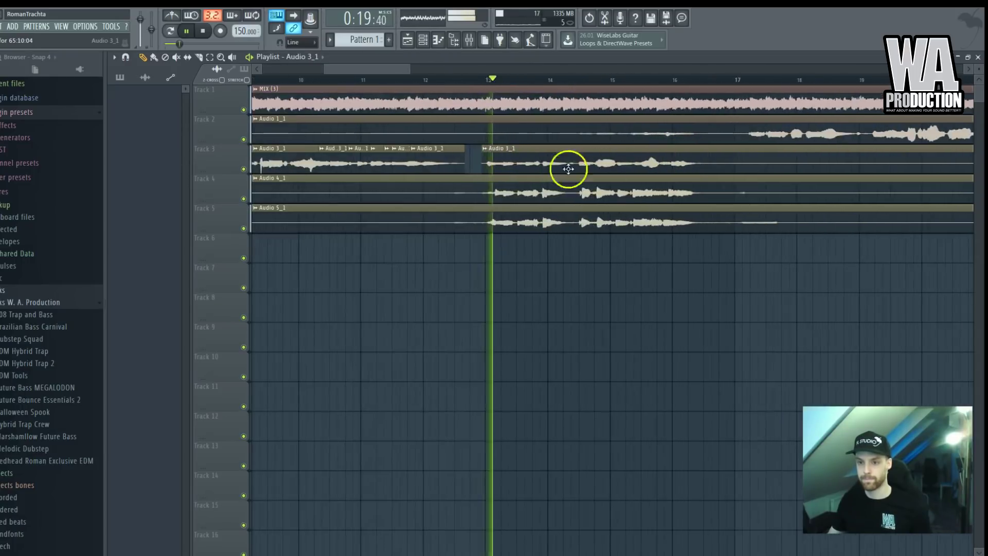
key(space)
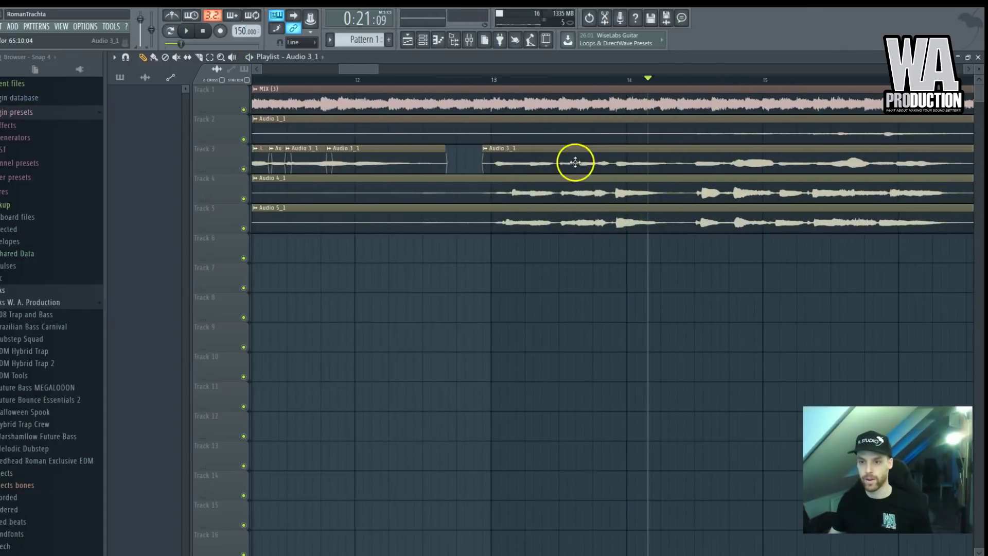
click(199, 58)
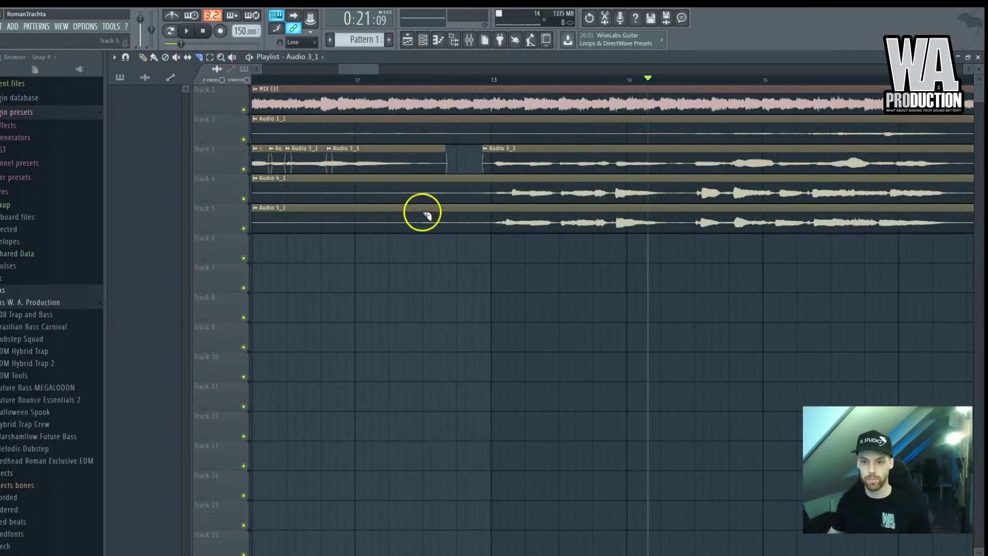
Step: Cut Audio 4_1 and Audio 5_1 together at bar 12 and at a second point
drag(359, 174, 359, 233)
drag(498, 233, 516, 191)
scroll(508, 230, up, 5)
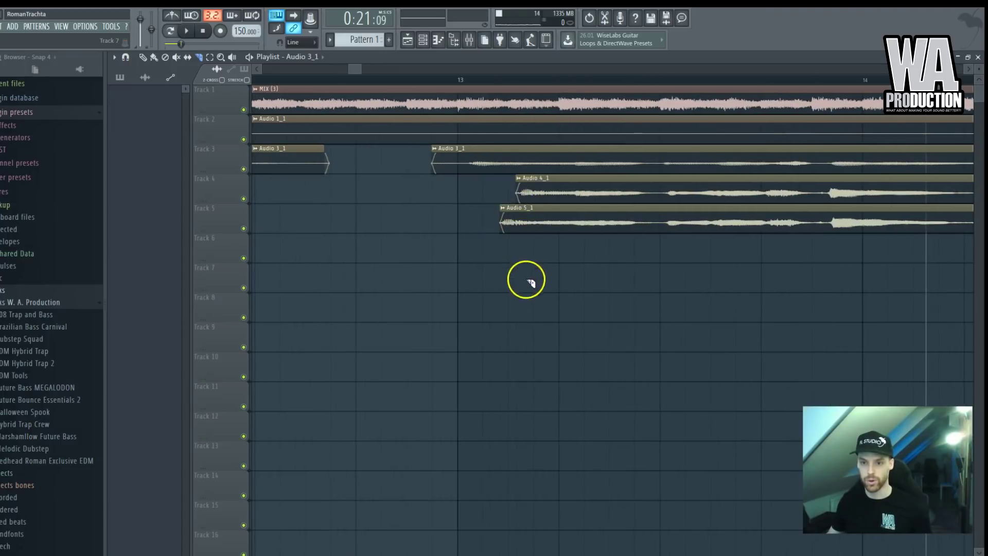
scroll(437, 200, down, 3)
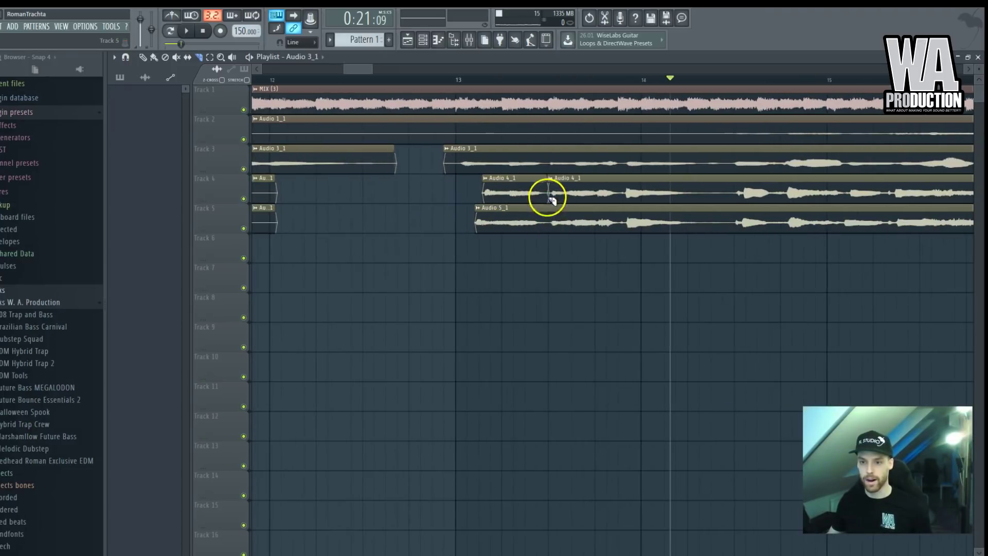
scroll(439, 220, up, 1)
scroll(558, 180, up, 2)
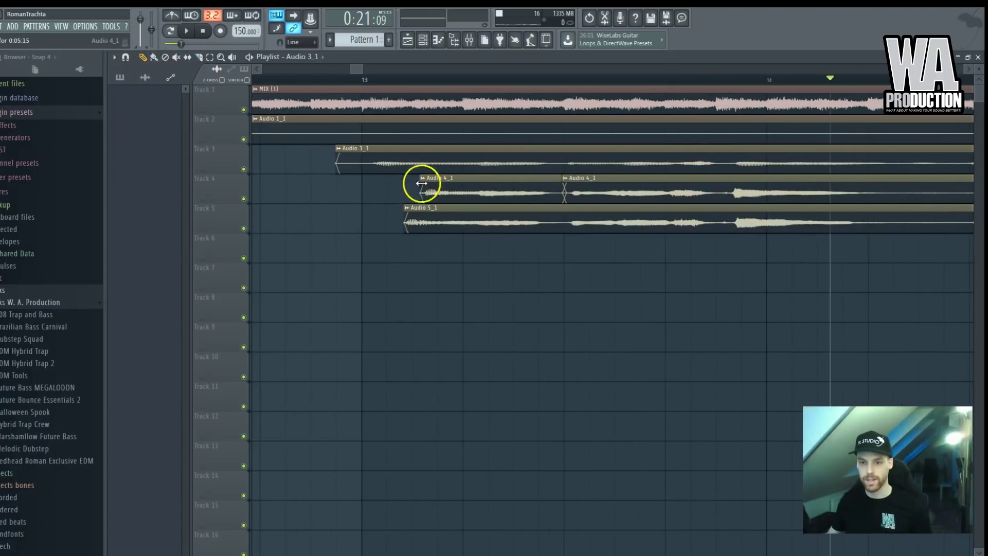
Step: Move the first Audio 4_1 piece earlier and line up Audio 5_1's first piece with it
drag(482, 194, 431, 196)
drag(468, 223, 421, 227)
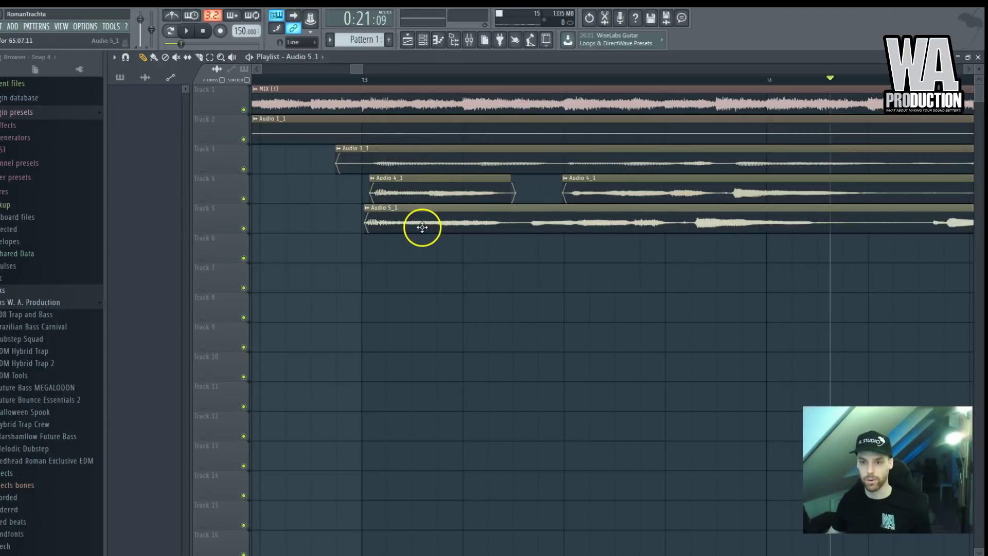
key(ctrl+z)
click(187, 57)
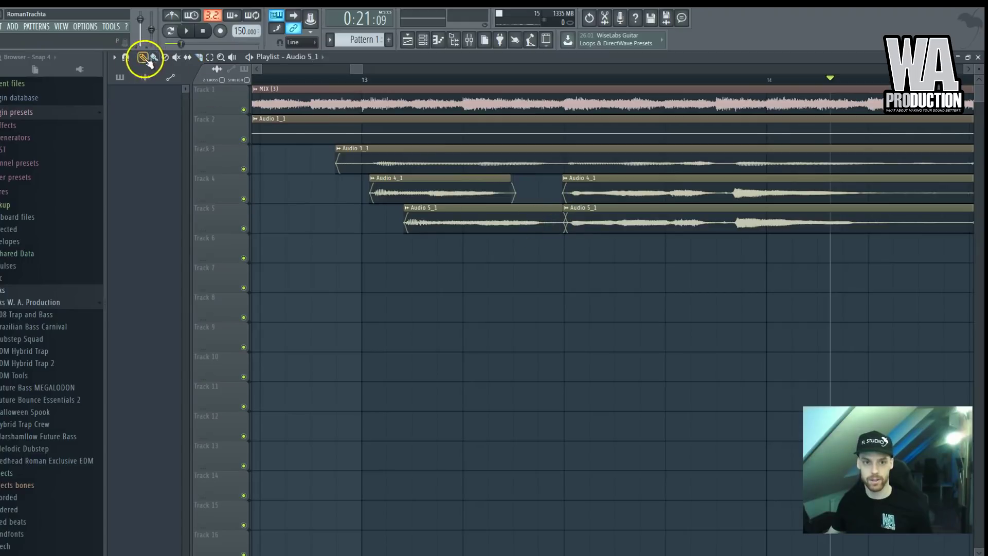
drag(483, 214, 448, 221)
Step: Audition the edit from just before bar 13
scroll(448, 221, down, 1)
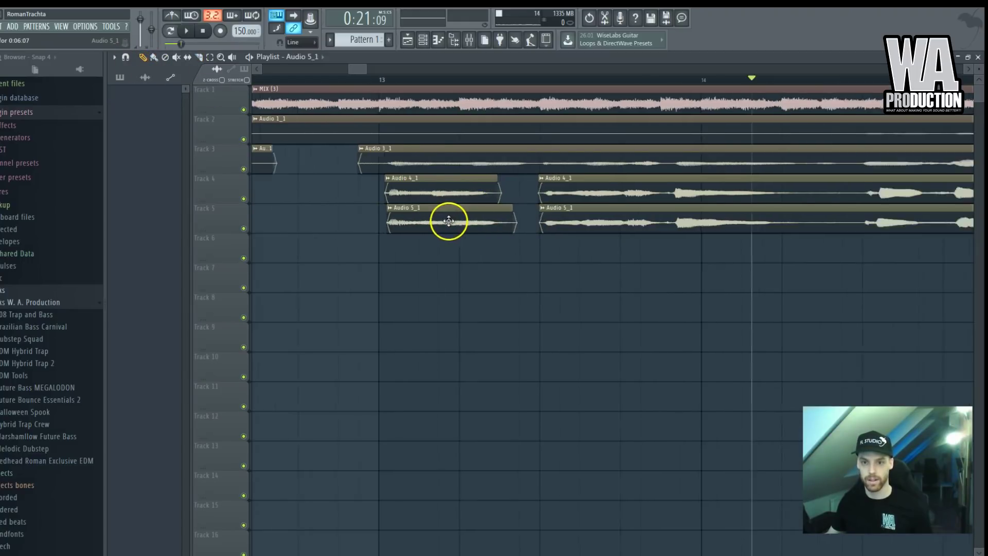
scroll(448, 221, down, 1)
click(364, 80)
key(space)
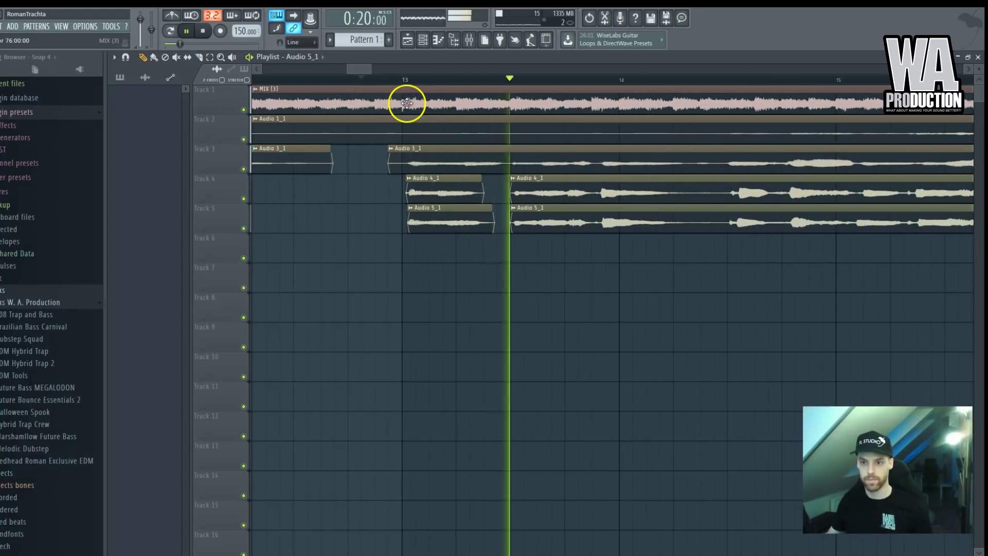
key(space)
scroll(661, 177, up, 2)
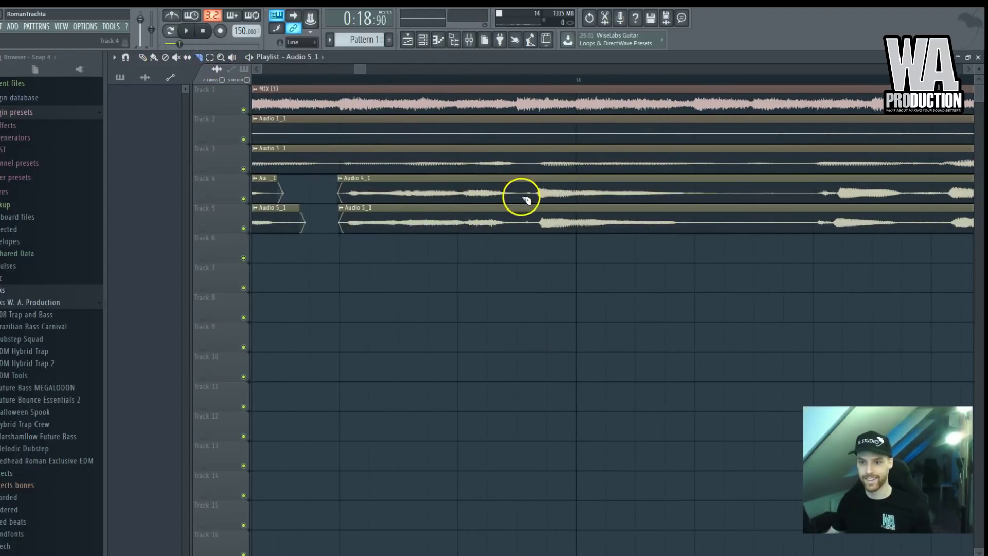
Step: Cut Audio 4_1 into another piece and play back the new cuts
click(748, 198)
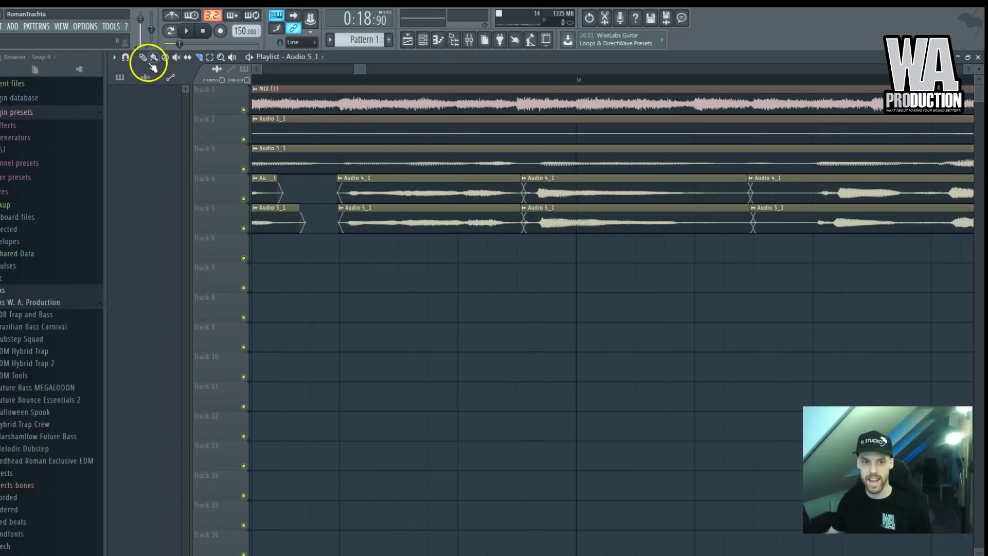
scroll(532, 196, down, 3)
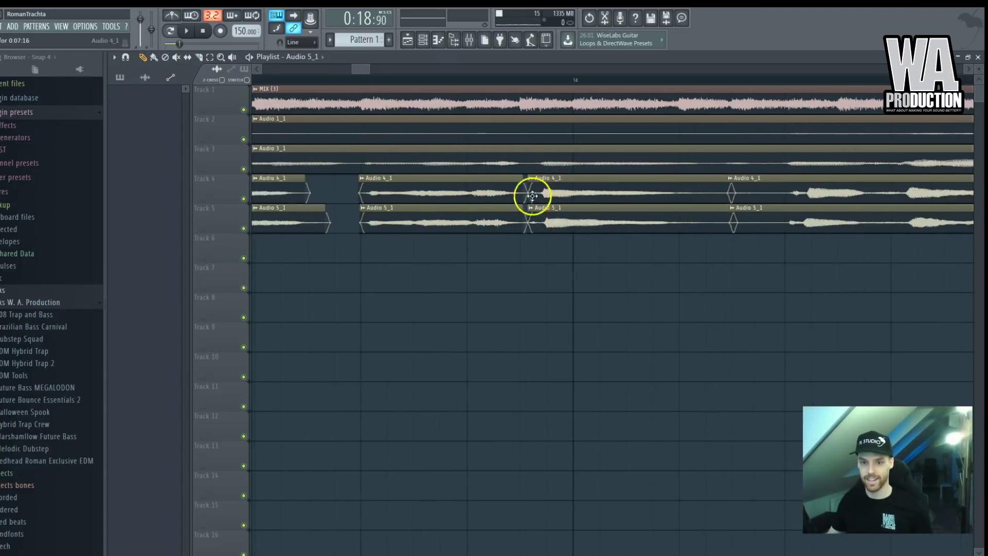
key(space)
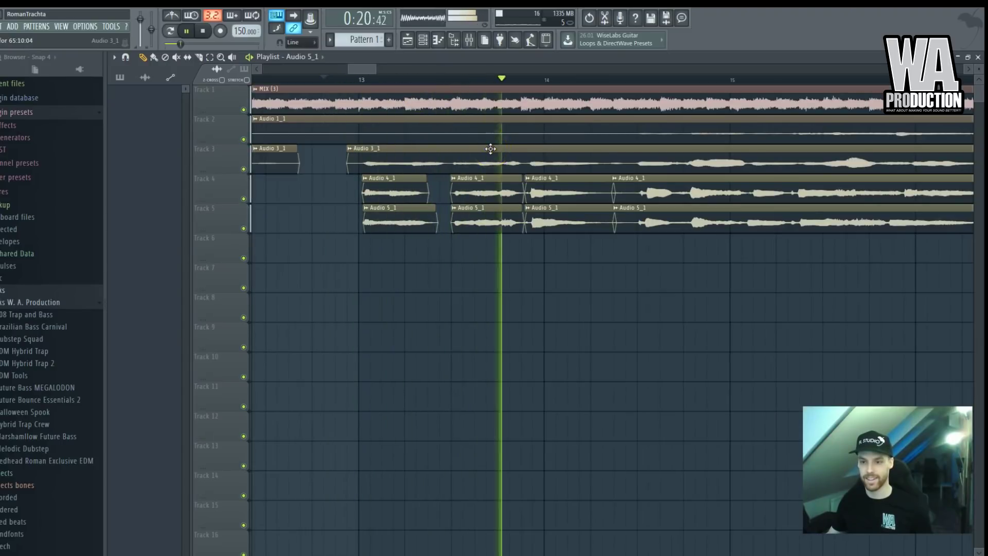
scroll(501, 150, down, 3)
scroll(725, 161, up, 4)
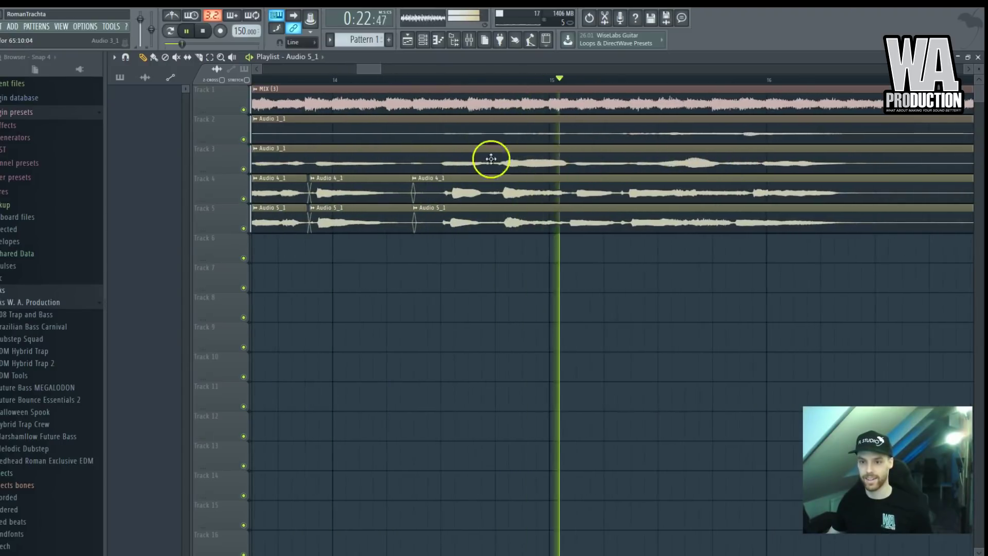
scroll(605, 152, up, 3)
key(space)
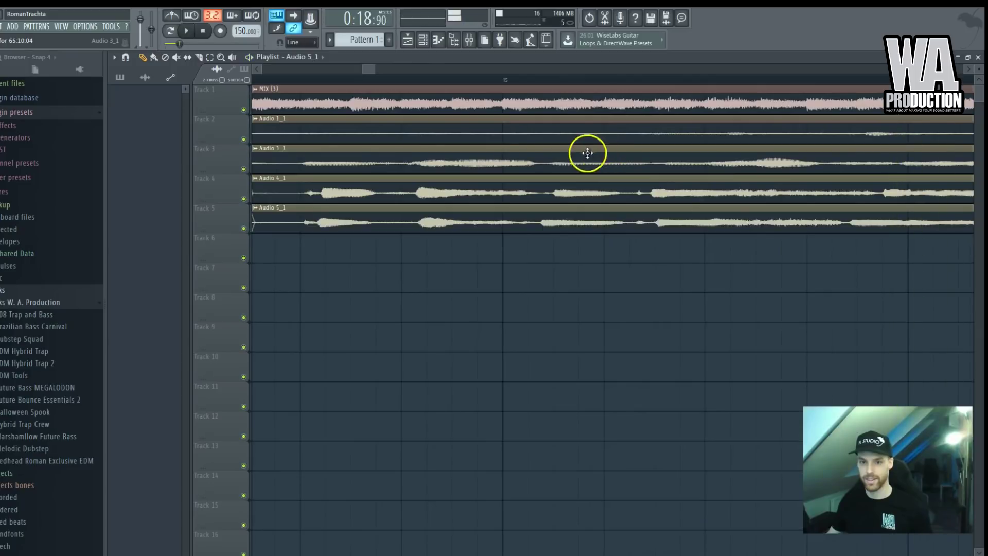
Step: Set the play position to 0:21:40 and try shifting an Audio 4_1 piece later, then undo
scroll(298, 86, down, 3)
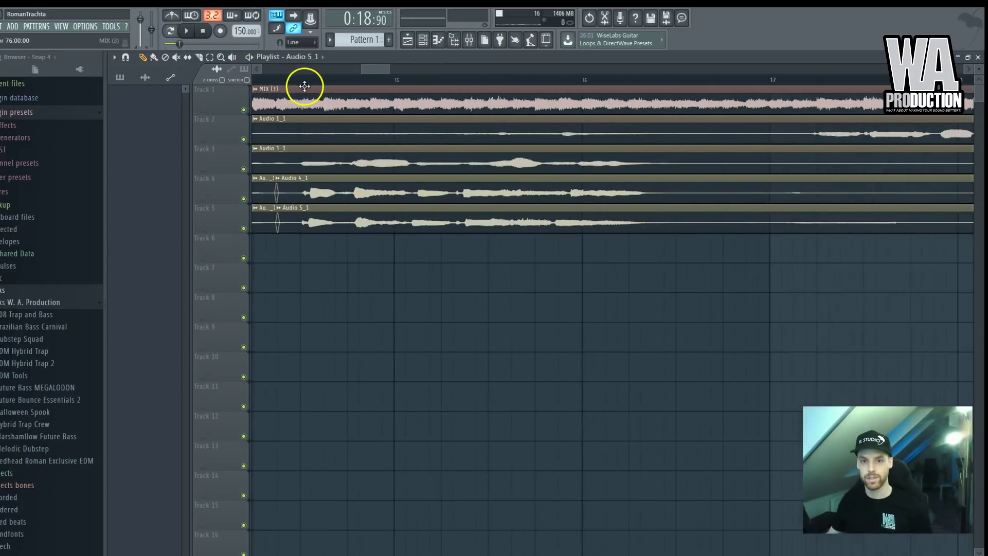
click(277, 80)
scroll(285, 128, up, 5)
scroll(372, 188, down, 3)
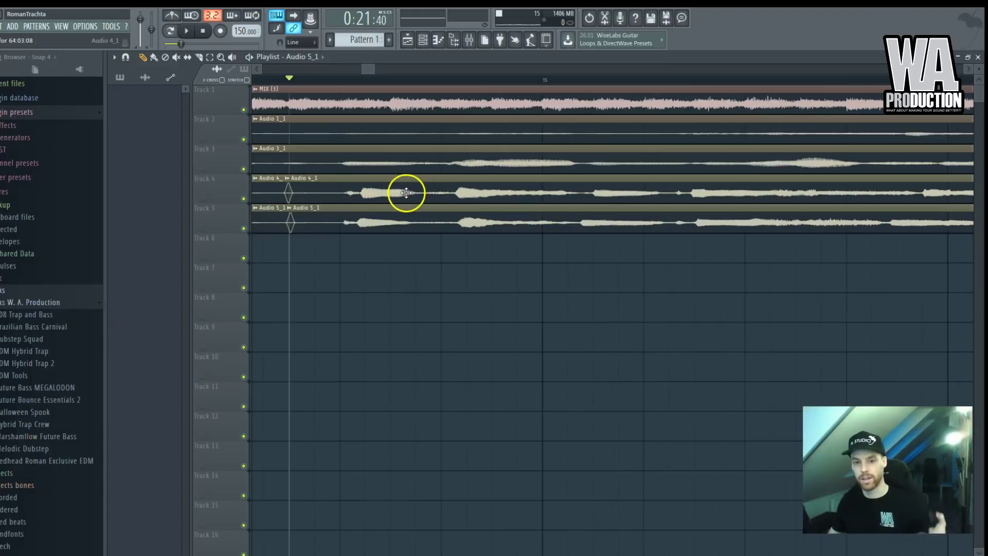
drag(287, 194, 311, 196)
key(ctrl+z)
Step: Audition the section from 0:22:90
scroll(412, 180, down, 3)
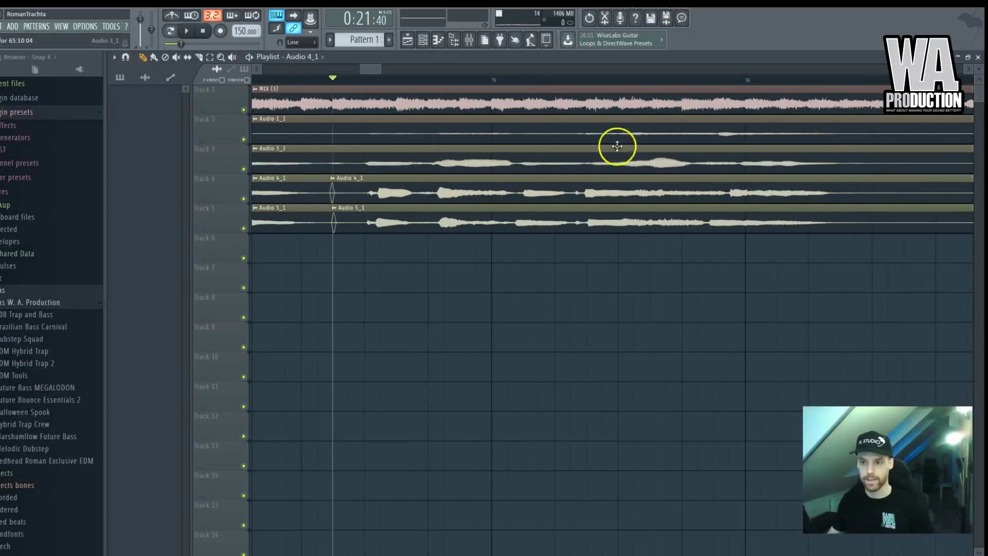
click(571, 80)
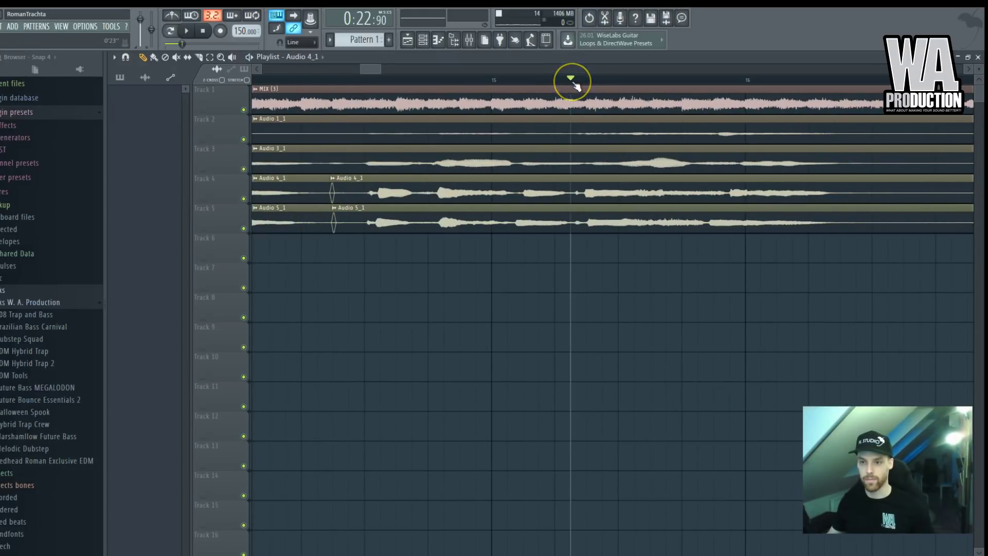
scroll(570, 95, down, 2)
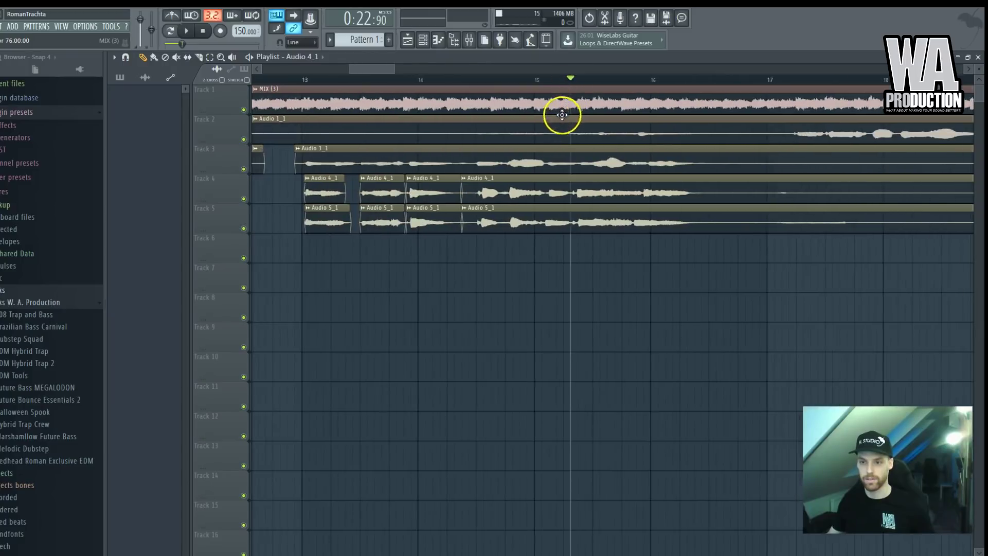
key(space)
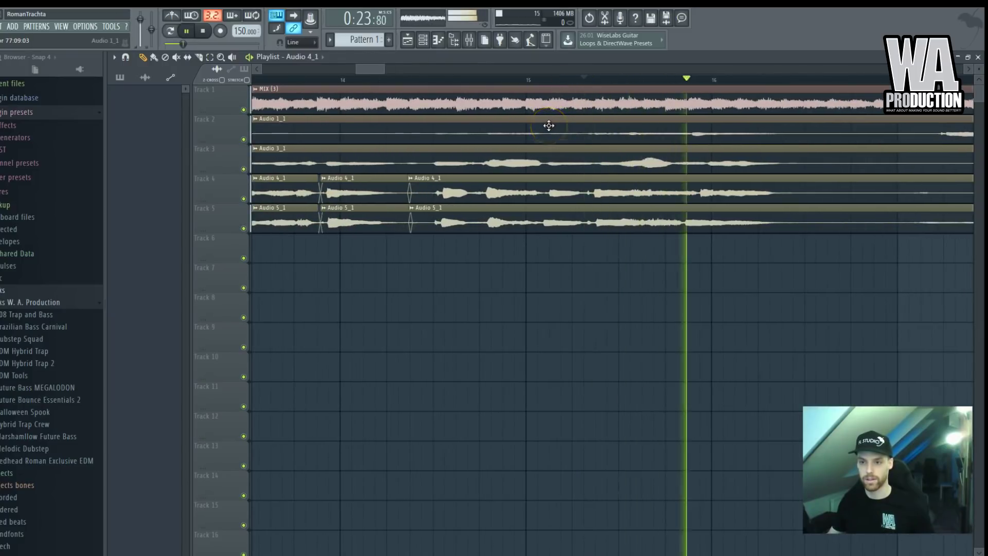
key(space)
scroll(646, 154, up, 3)
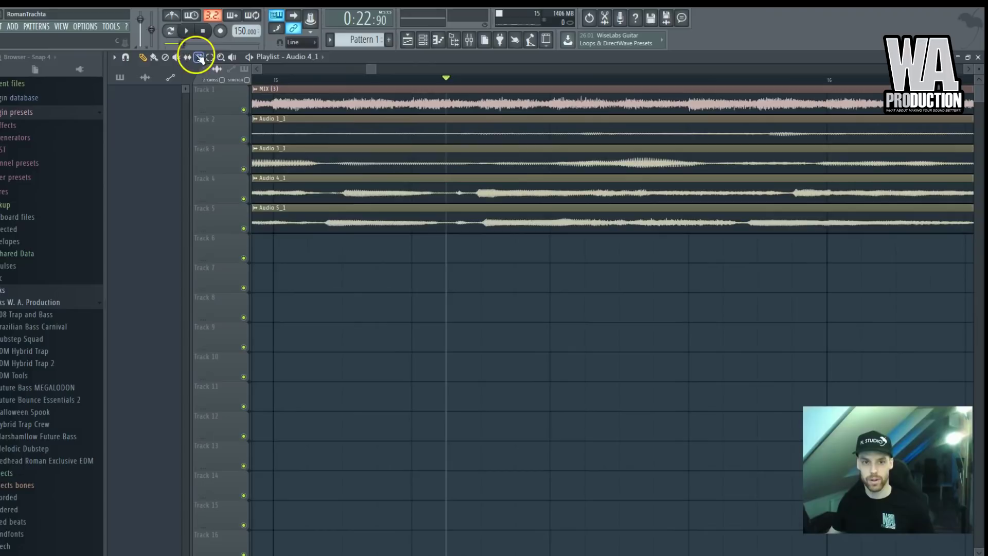
Step: Slice Audio 4_1 and Audio 5_1 at one more point and shift the second Audio 4_1 piece later
drag(456, 234, 457, 200)
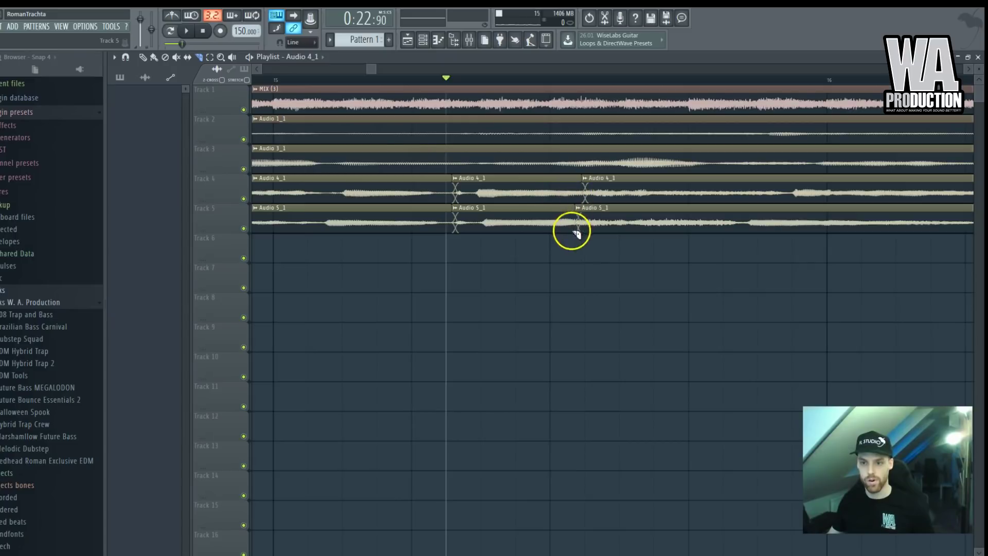
click(141, 57)
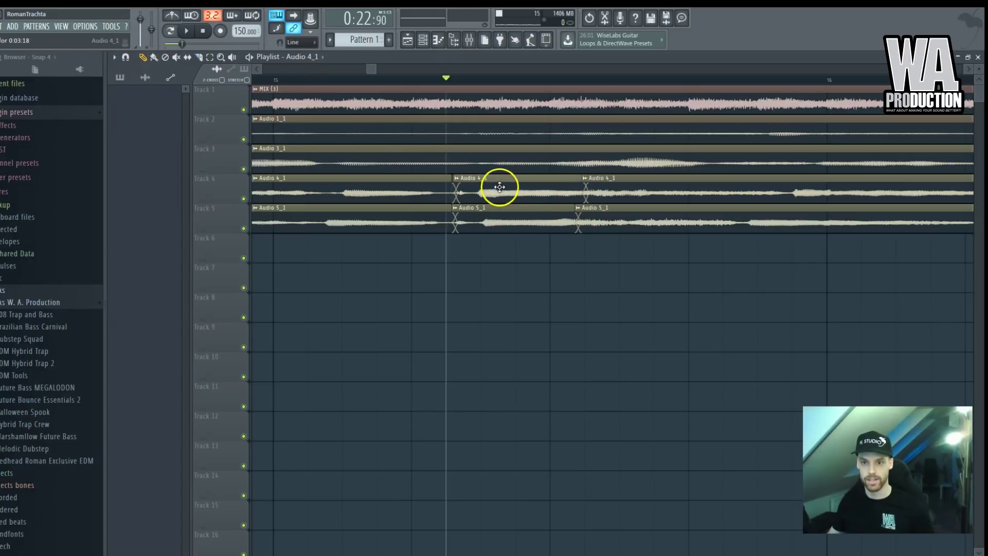
drag(500, 186, 522, 220)
key(space)
scroll(523, 229, down, 3)
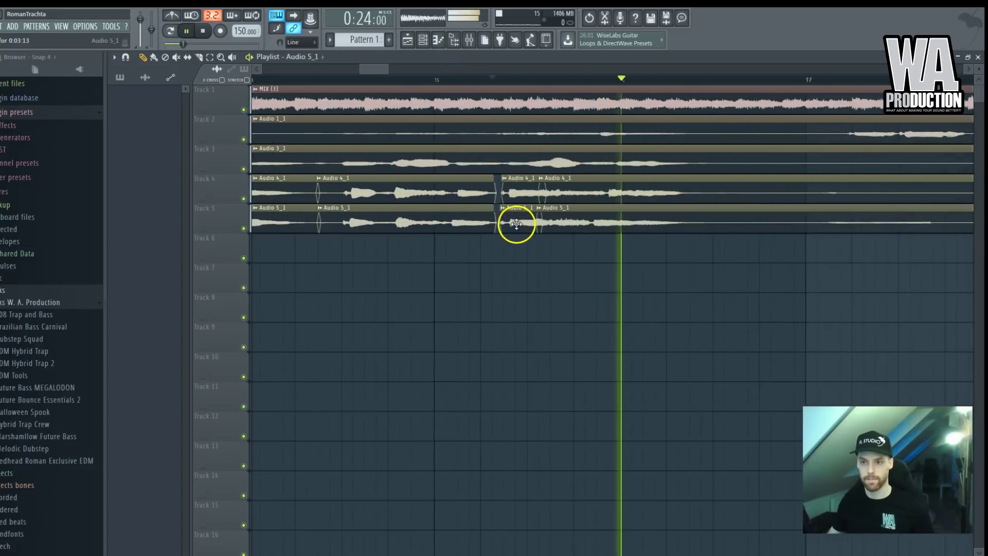
scroll(595, 204, up, 3)
key(space)
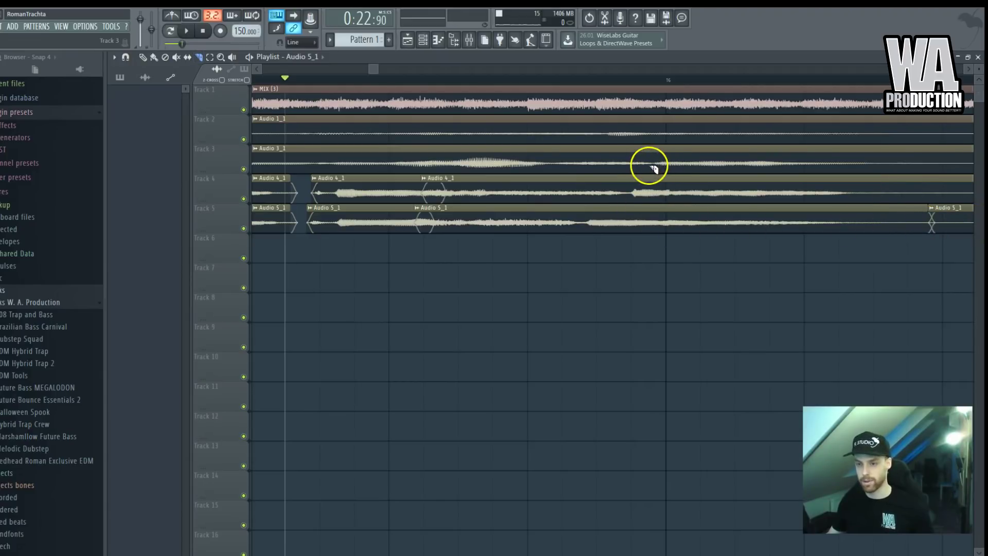
Step: Solo Track 3, then Track 4, and play from further into the song
right_click(243, 168)
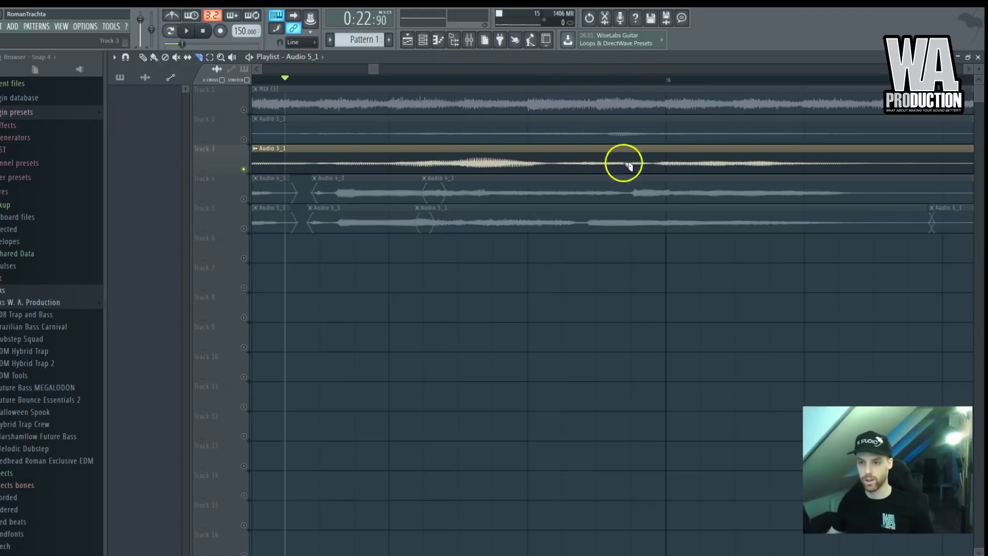
click(546, 81)
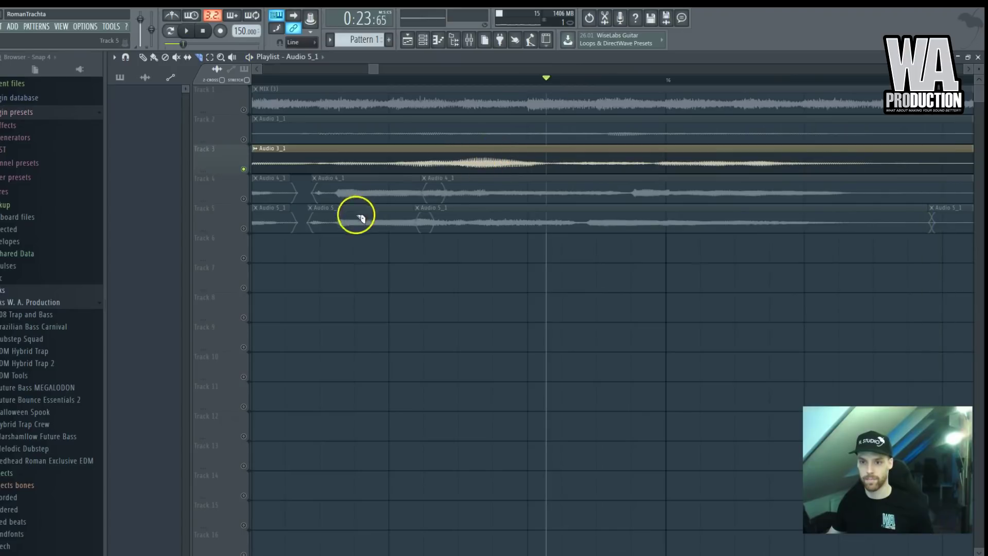
right_click(244, 198)
key(space)
key(space)
scroll(597, 211, down, 2)
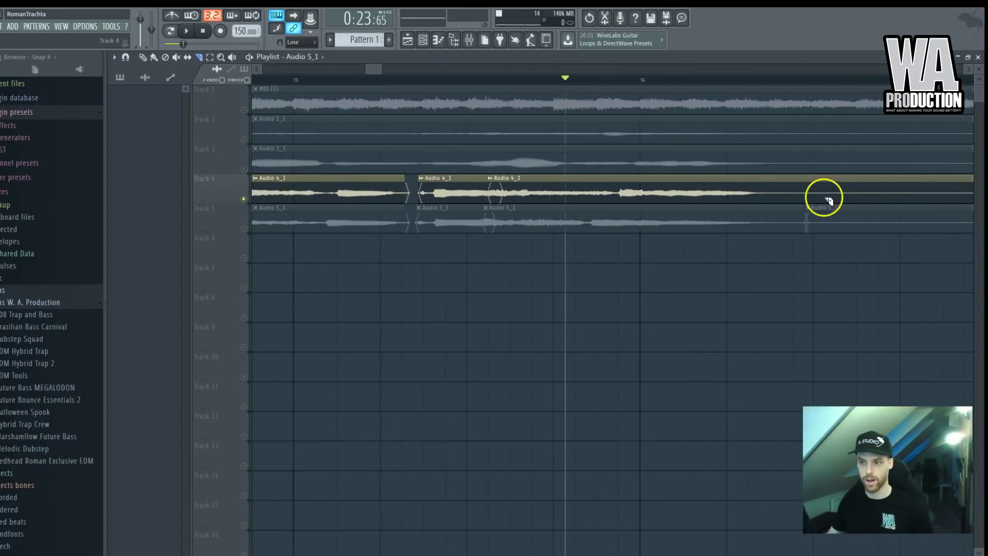
scroll(766, 204, up, 2)
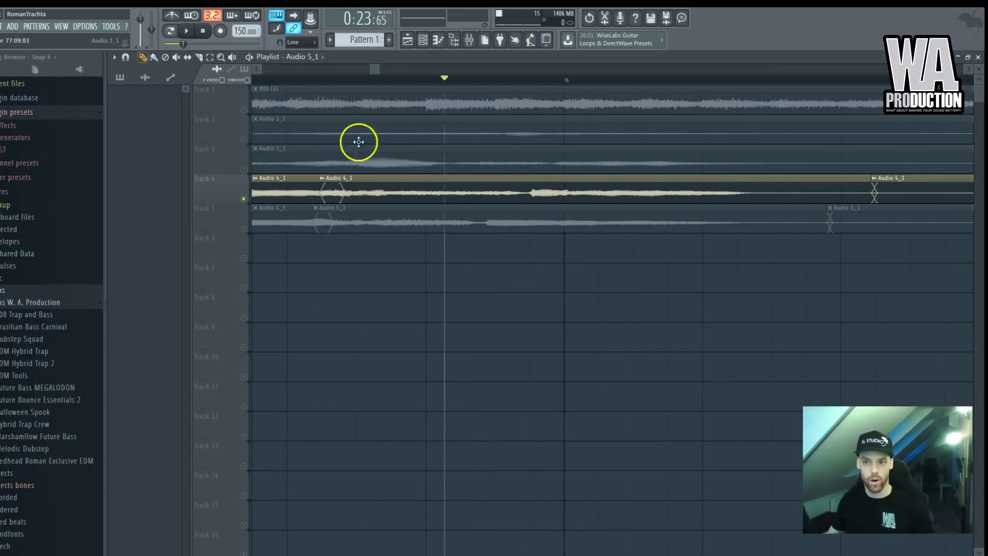
Step: Move the second Audio 4_1 clip slightly later and the second Audio 5_1 clip further later
drag(586, 192, 611, 192)
drag(548, 226, 611, 226)
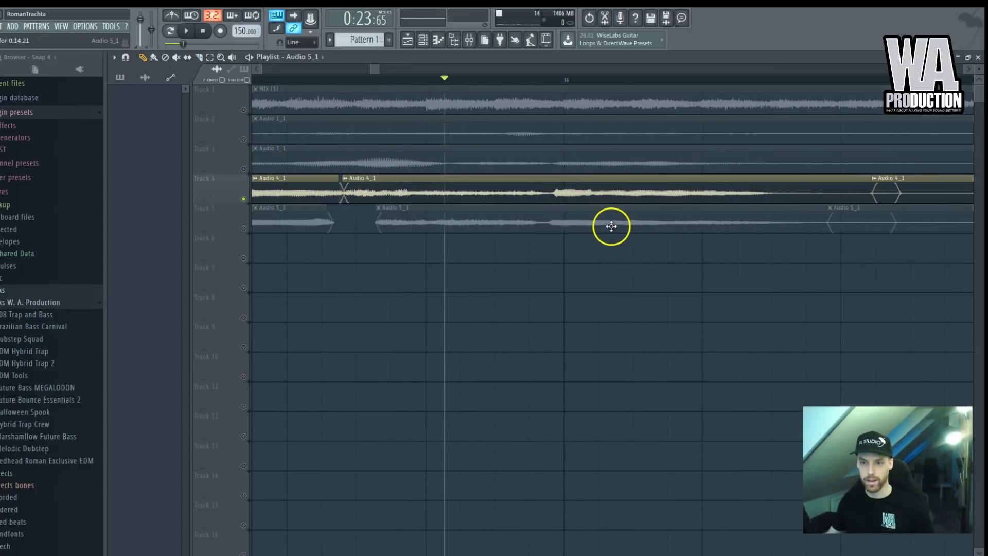
scroll(525, 242, down, 3)
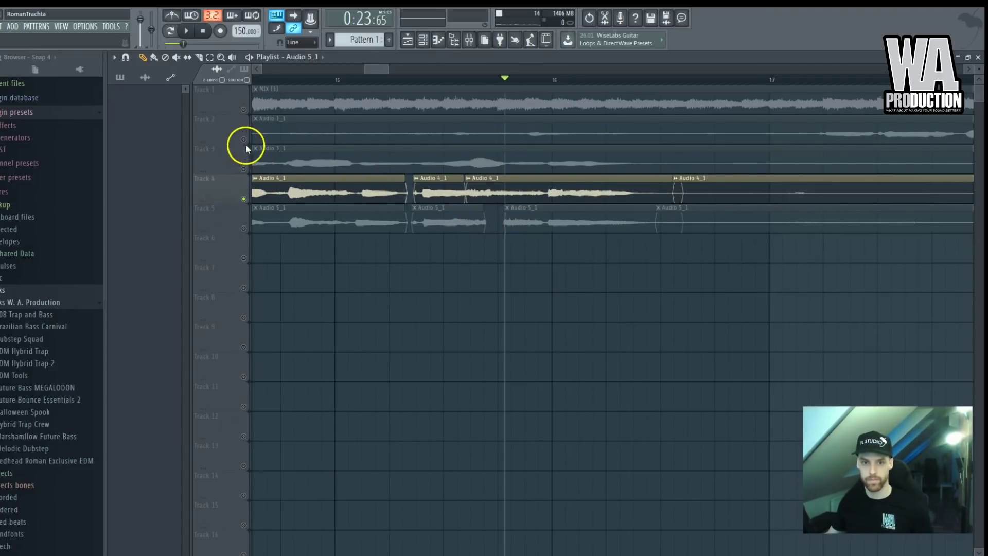
Step: Unmute Tracks 3 and 5 and play back the edited vocal section
click(245, 169)
click(244, 229)
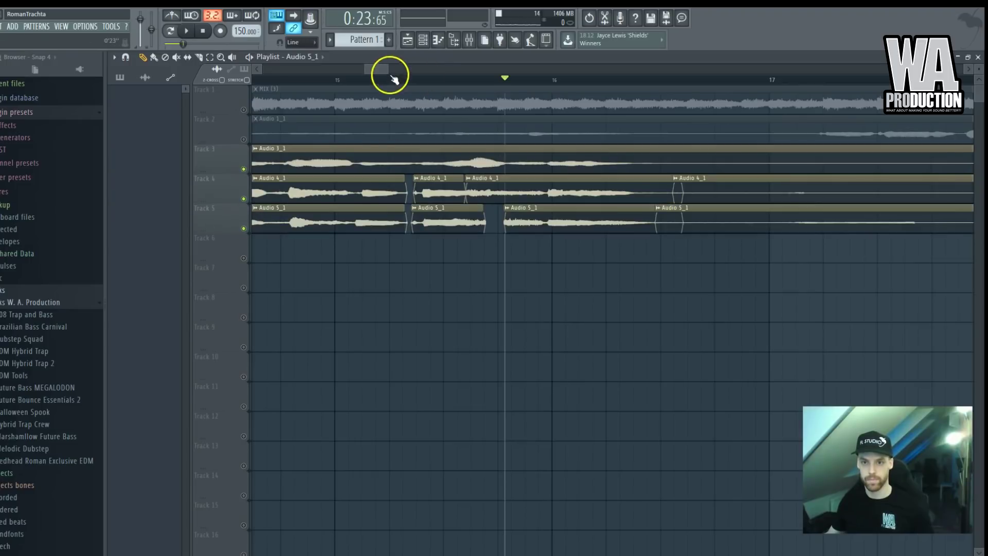
scroll(507, 223, up, 3)
key(space)
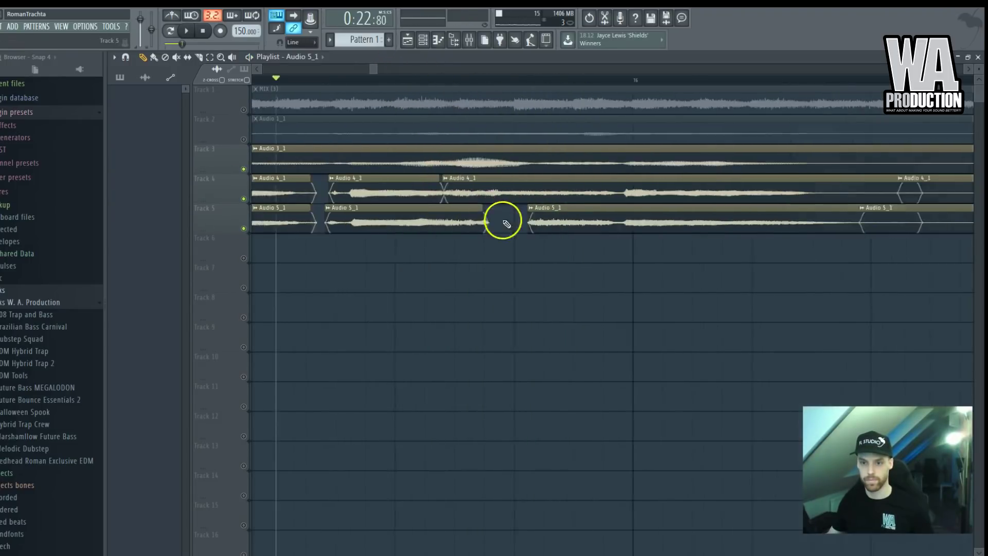
scroll(507, 224, up, 2)
key(space)
Step: Trim the later Audio 5_1 clip's start and shorten the first clip's end, leaving a gap
drag(536, 216, 607, 216)
key(space)
key(space)
key(space)
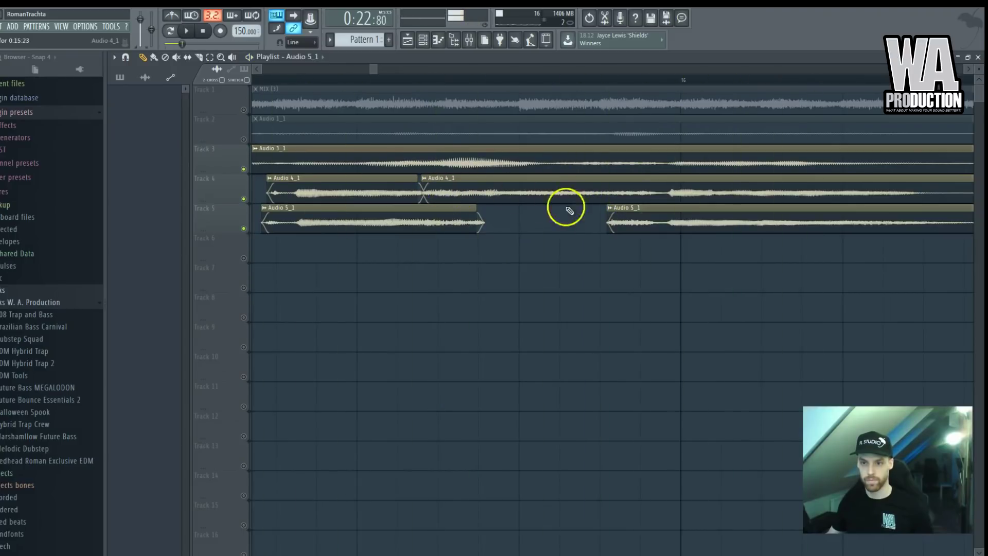
drag(607, 218, 659, 234)
key(space)
key(space)
key(space)
drag(482, 215, 455, 215)
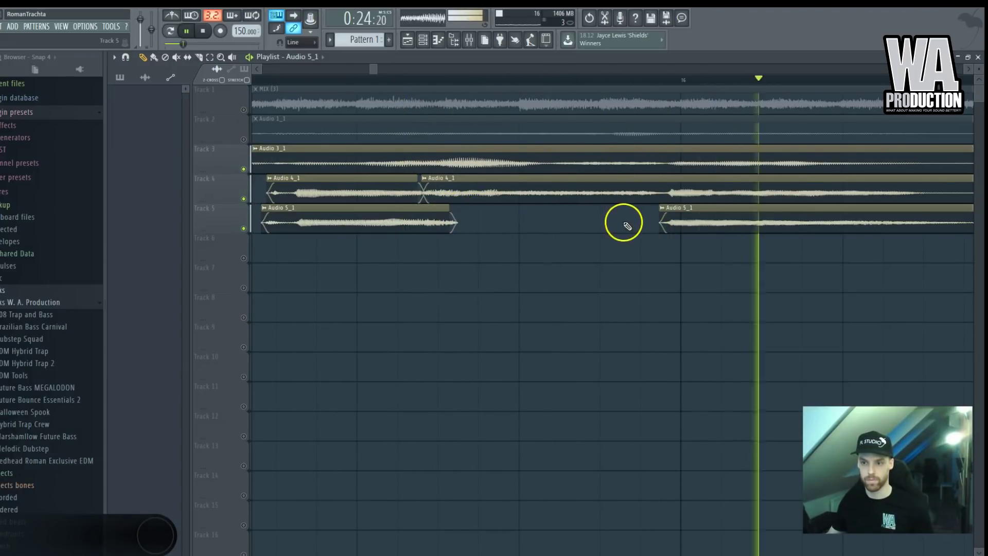
scroll(600, 225, down, 3)
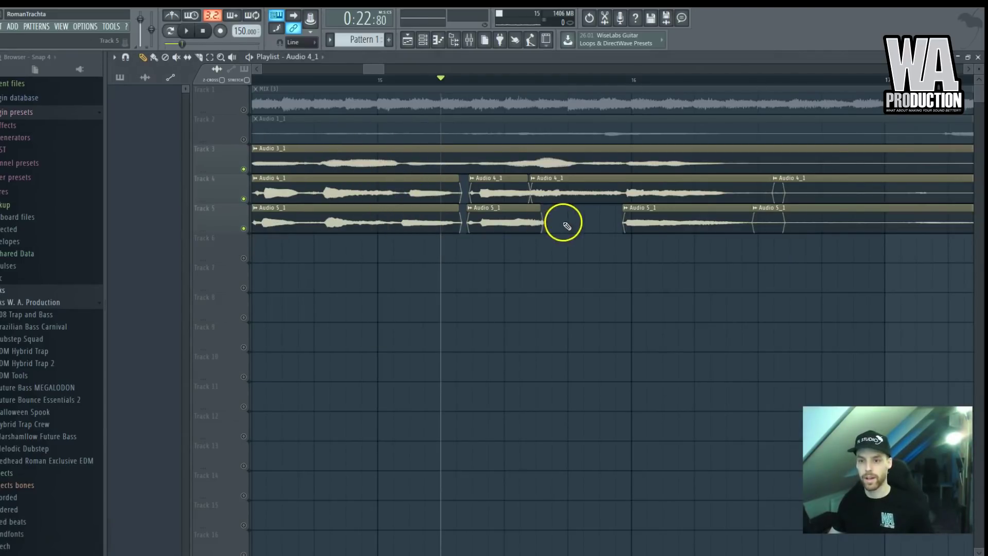
scroll(530, 219, down, 3)
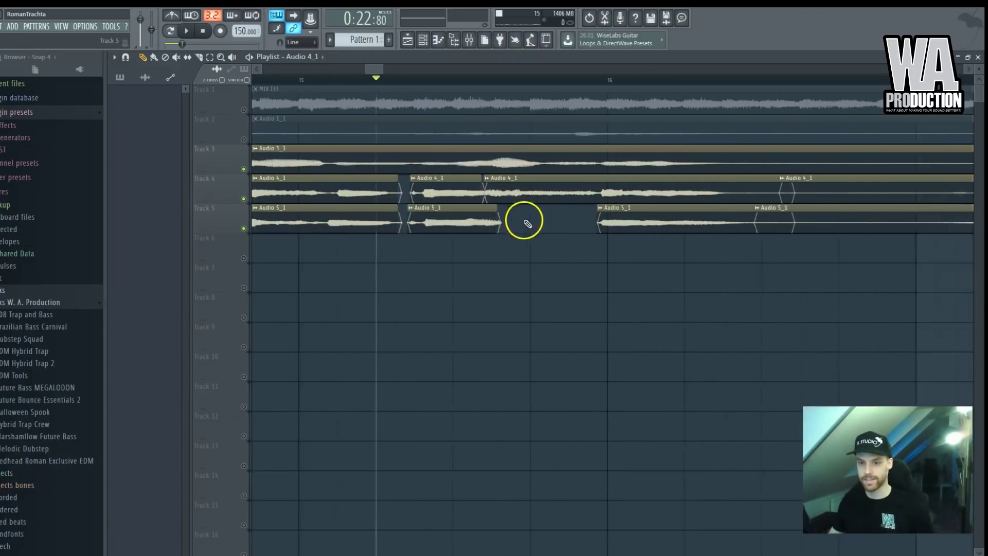
scroll(569, 203, up, 3)
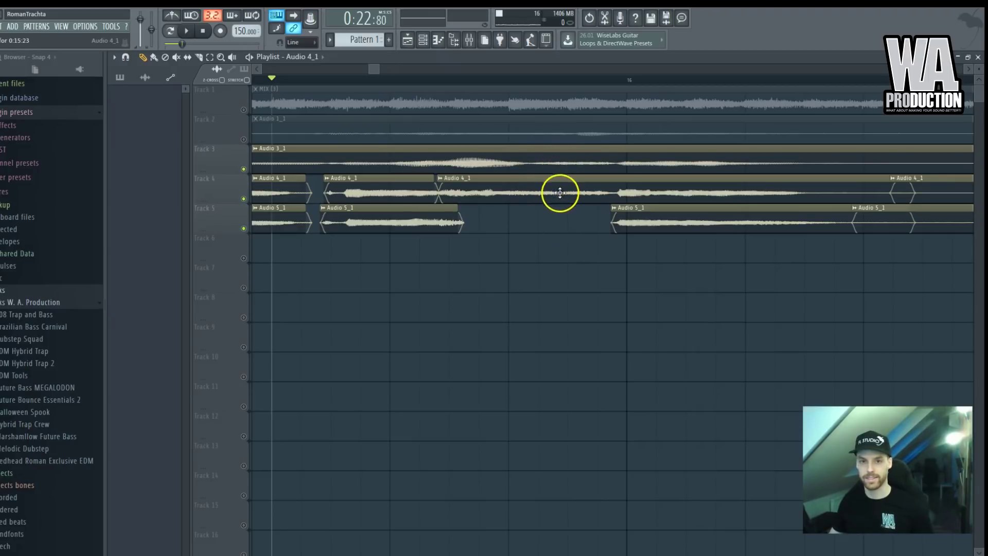
scroll(549, 194, down, 3)
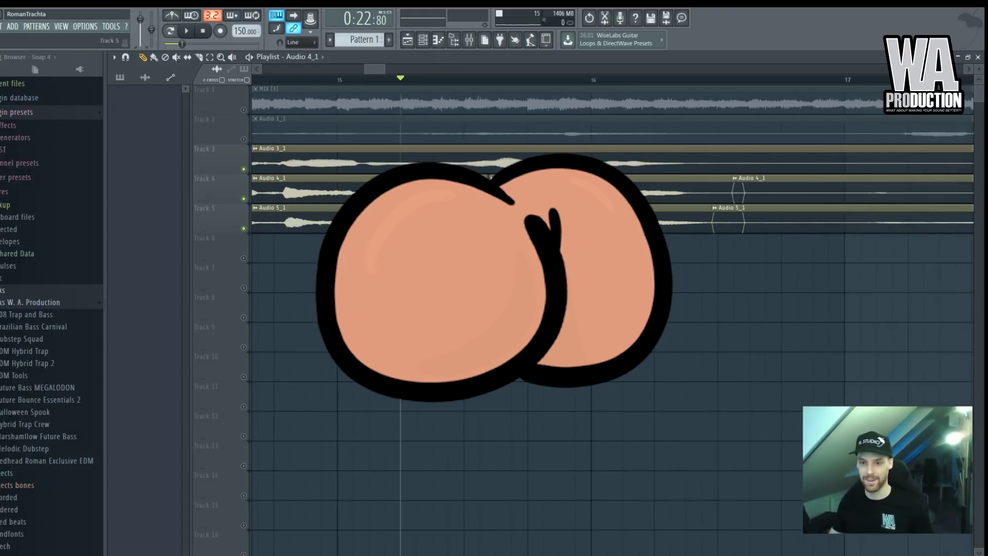
Step: Pan the Audio 5_1 channel to the left and audition the result
double_click(486, 221)
drag(350, 170, 353, 187)
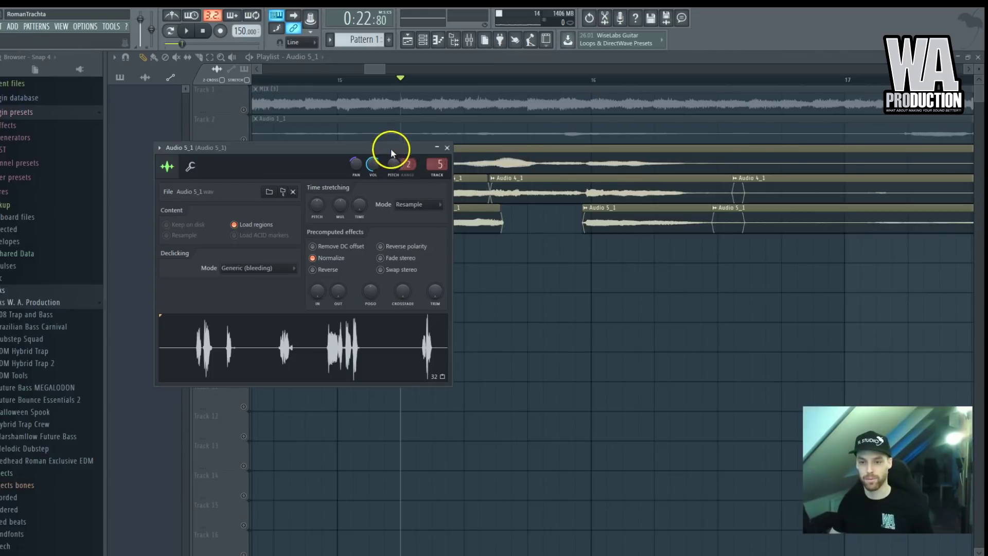
click(446, 148)
key(space)
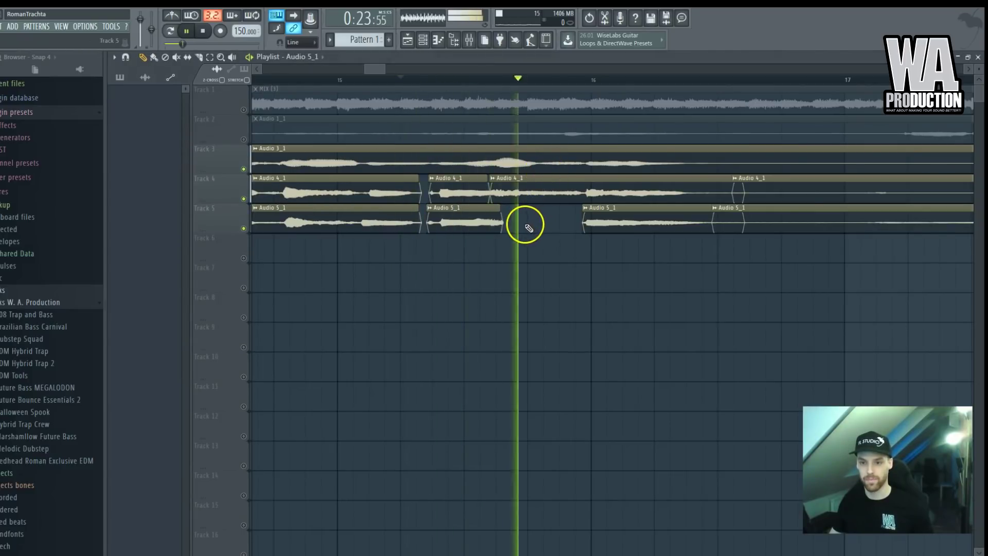
key(space)
Step: Review the Audio 5_1 and Audio 4_1 channel settings, closing both windows
double_click(472, 217)
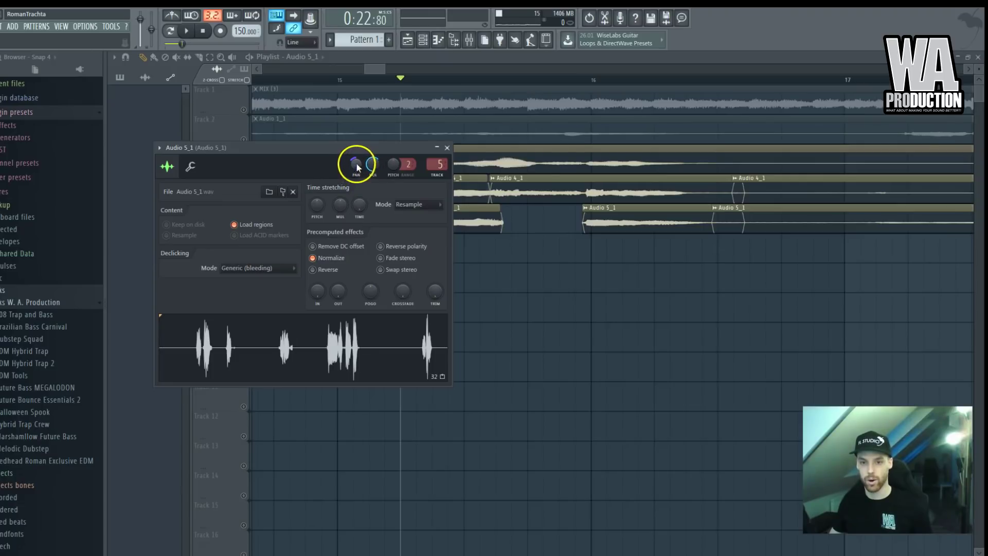
key(Escape)
double_click(457, 186)
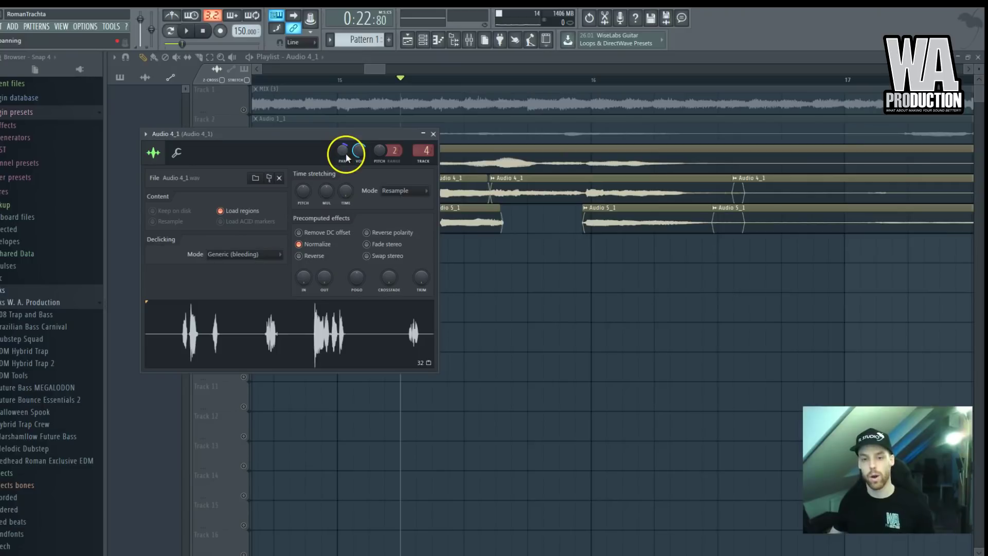
key(Escape)
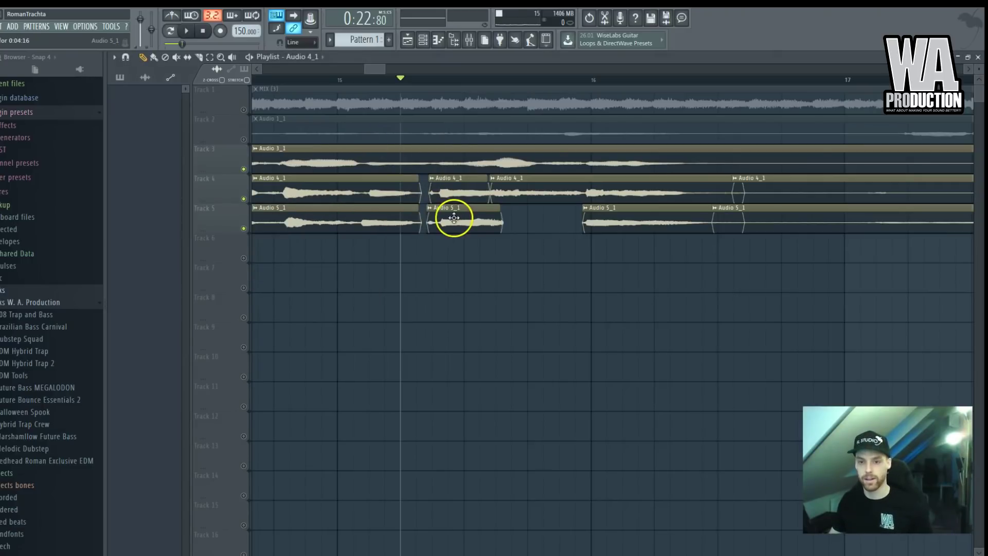
scroll(451, 216, down, 2)
scroll(451, 217, down, 3)
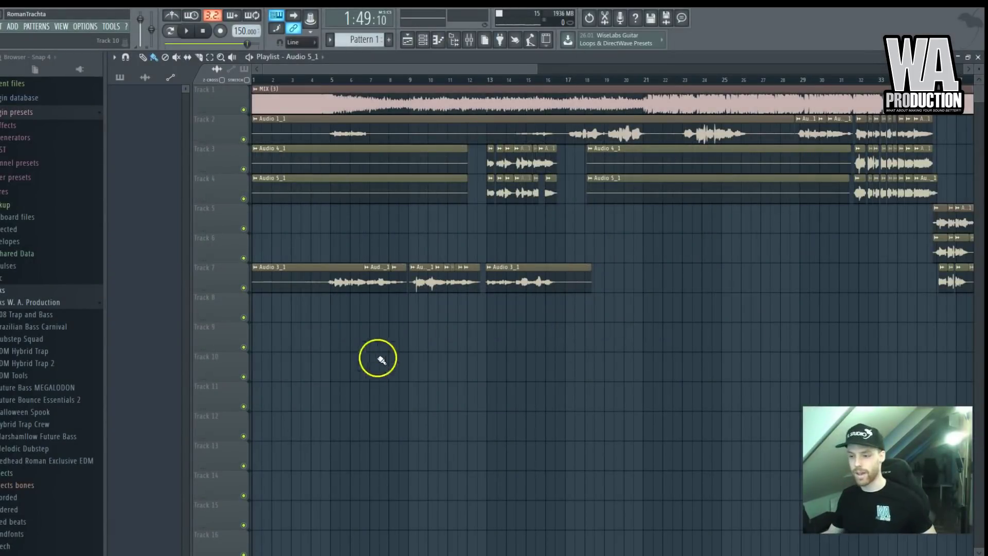
Step: Delete the four long Audio 4_1 and Audio 5_1 clips on Tracks 3 and 4
scroll(392, 317, down, 3)
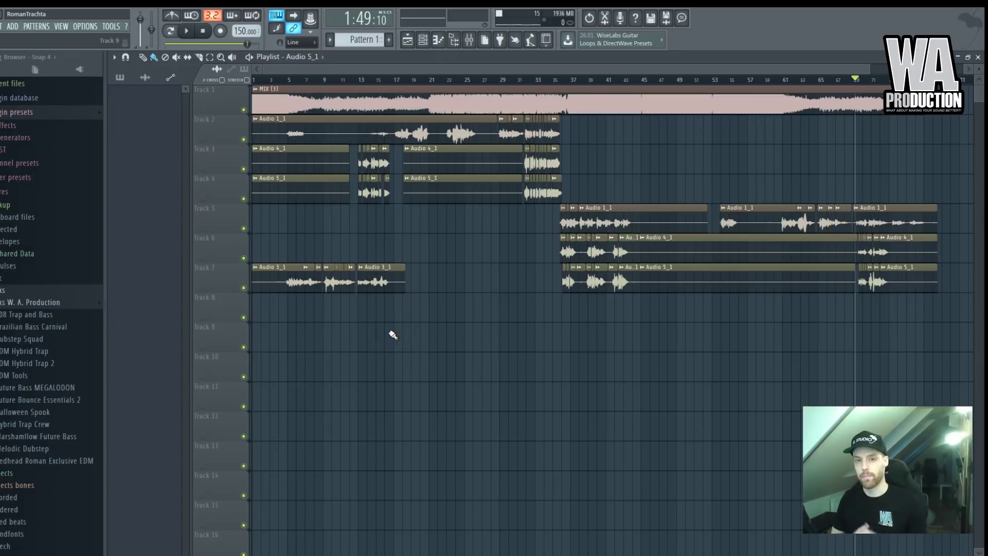
scroll(355, 270, up, 5)
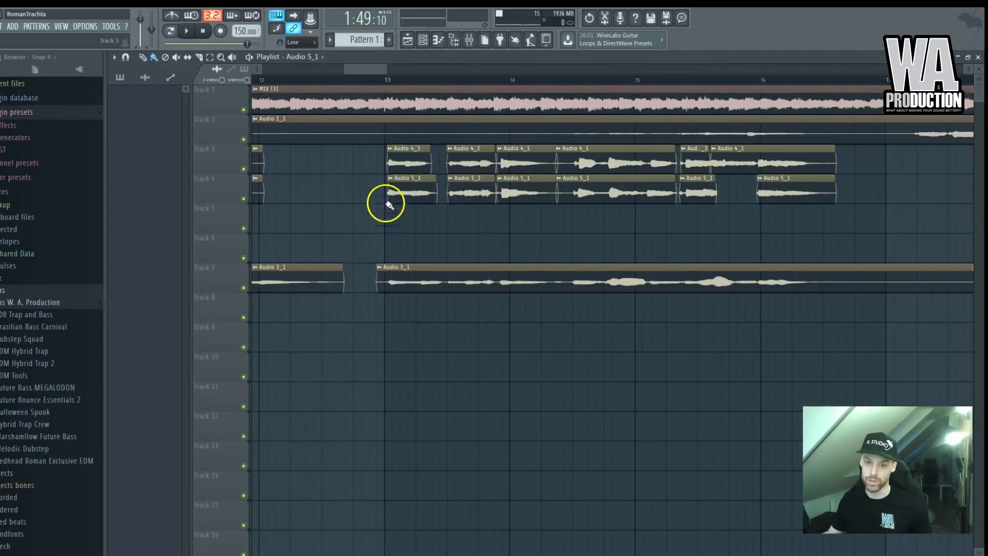
click(385, 81)
scroll(403, 134, up, 3)
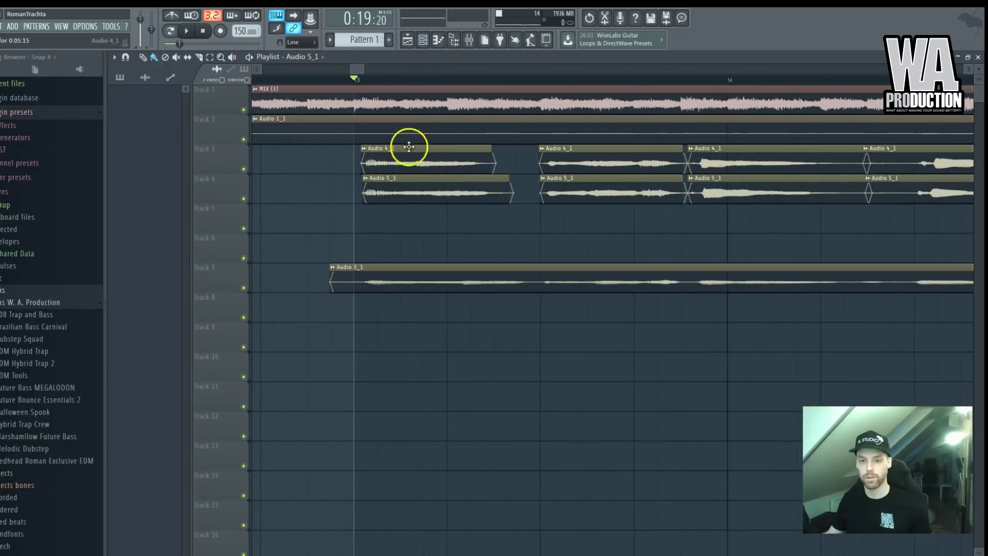
scroll(406, 173, down, 4)
scroll(405, 186, down, 2)
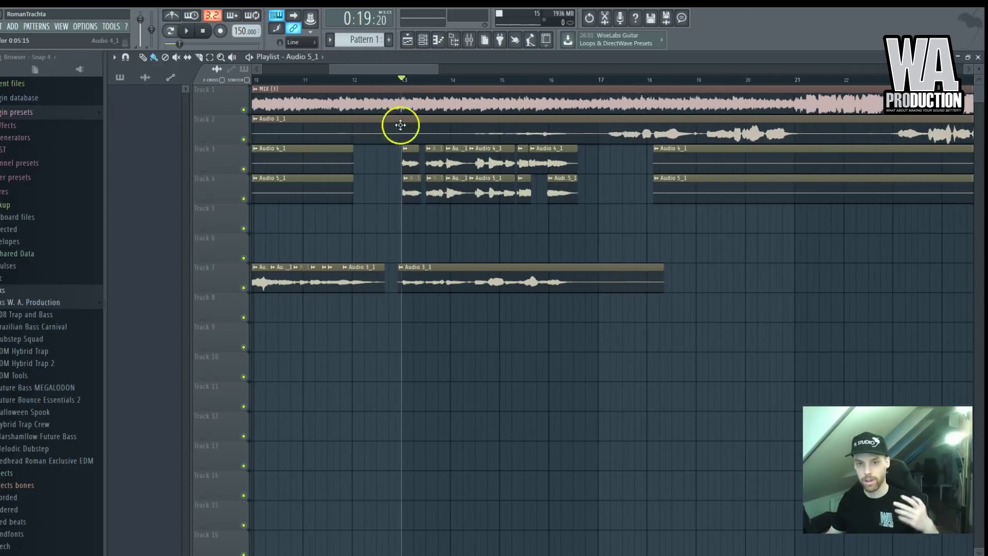
scroll(403, 78, down, 3)
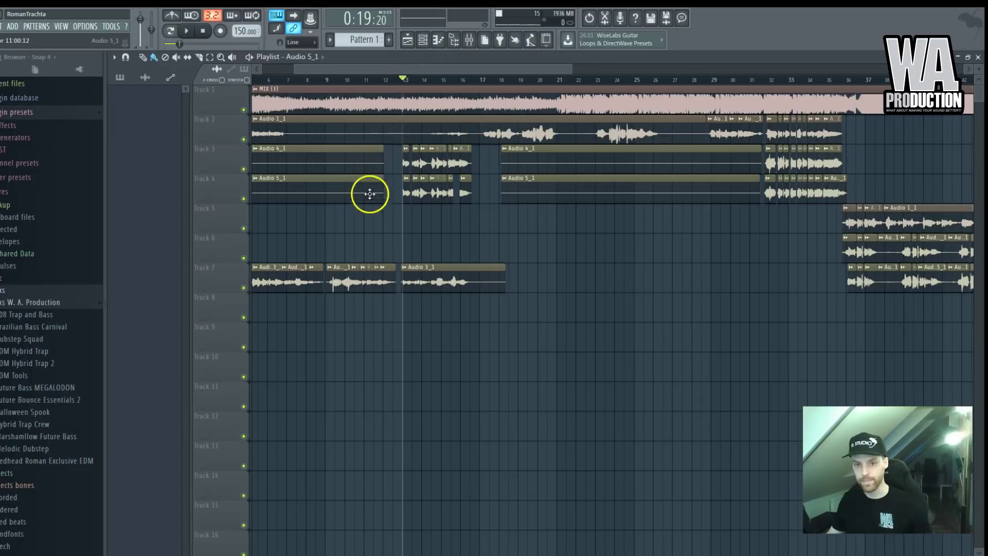
scroll(366, 176, down, 2)
right_click(308, 162)
right_click(309, 191)
right_click(417, 164)
right_click(427, 193)
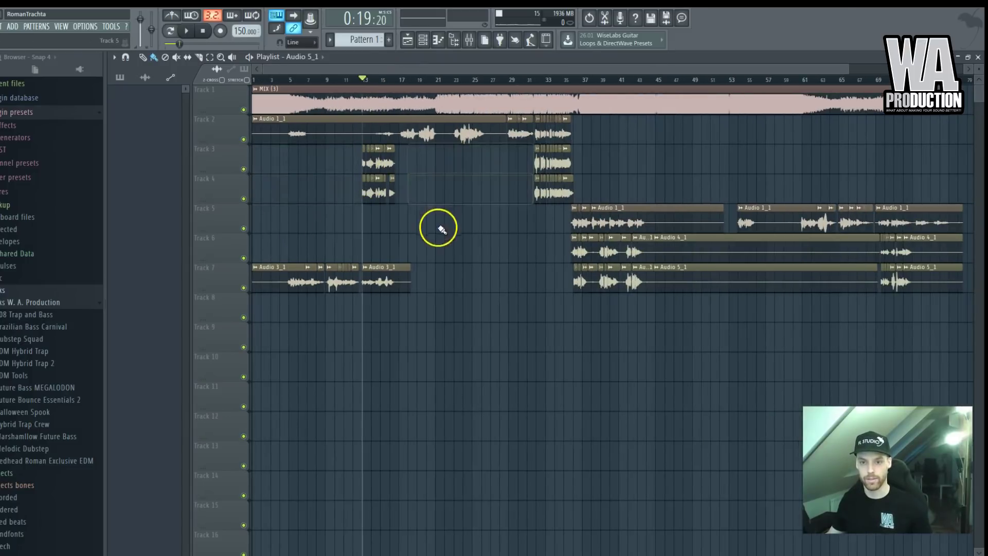
Step: Shorten the long Audio 4_1 clip on Track 6 and delete the long Audio 5_1 clip on Track 7
scroll(321, 192, up, 2)
scroll(322, 192, down, 2)
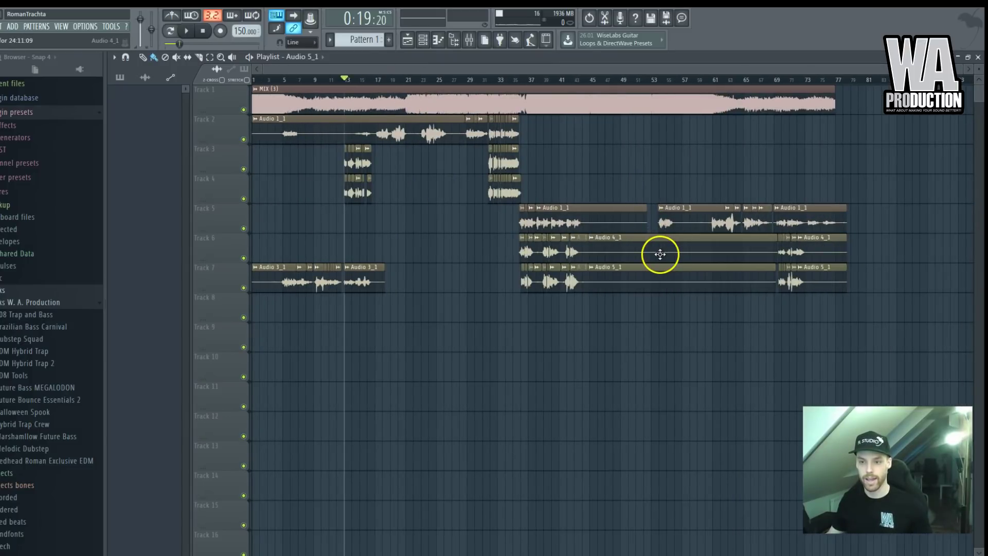
scroll(659, 253, up, 2)
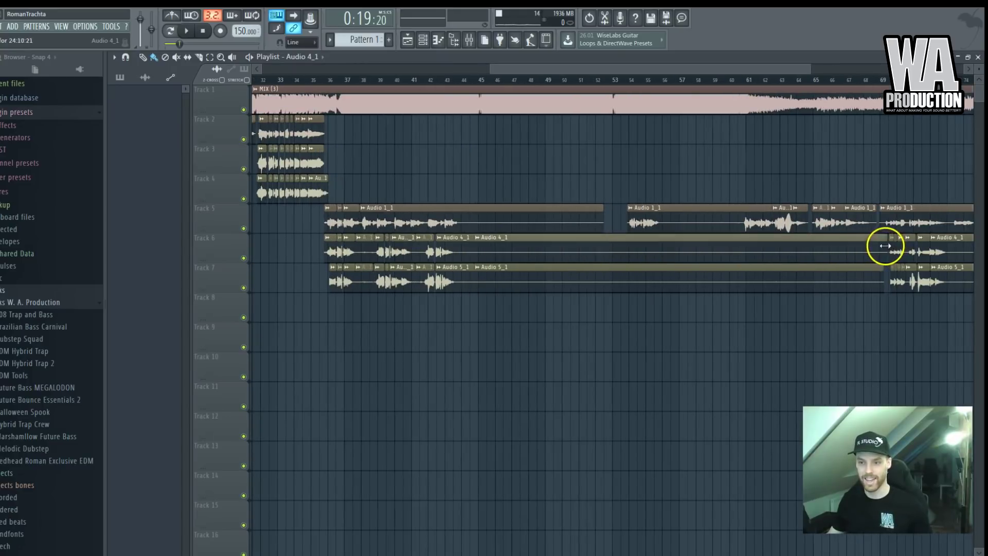
drag(886, 249, 476, 251)
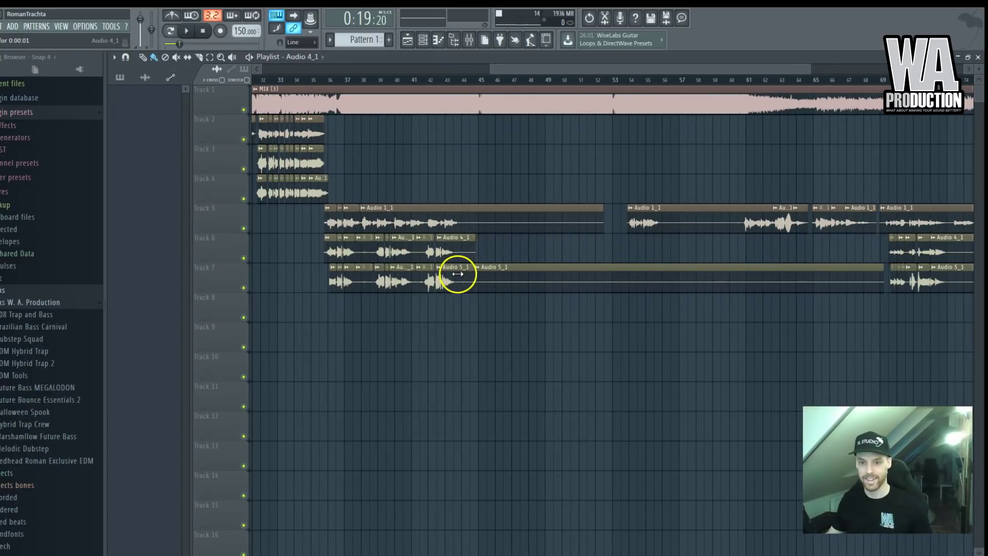
right_click(514, 271)
scroll(511, 293, down, 3)
Step: Shorten the first Audio 1_1 clip on Track 5 and trim the first Audio 3_1 clip to start near bar 3
drag(643, 211, 584, 215)
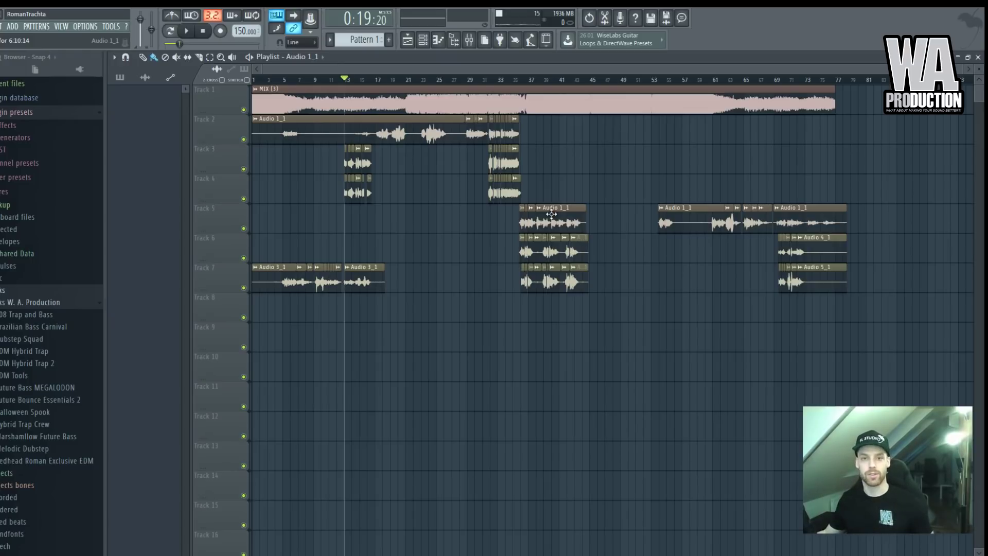
drag(252, 288, 281, 289)
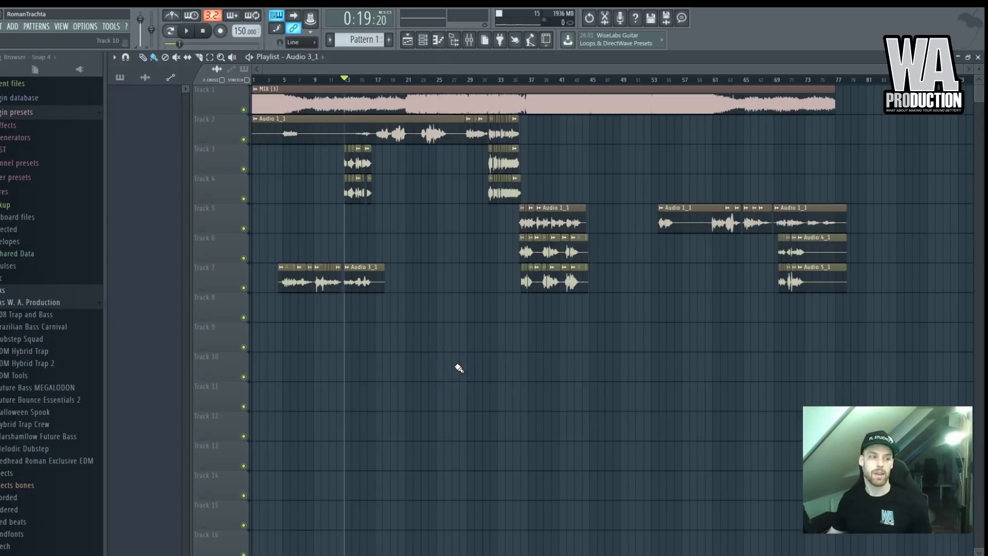
click(473, 307)
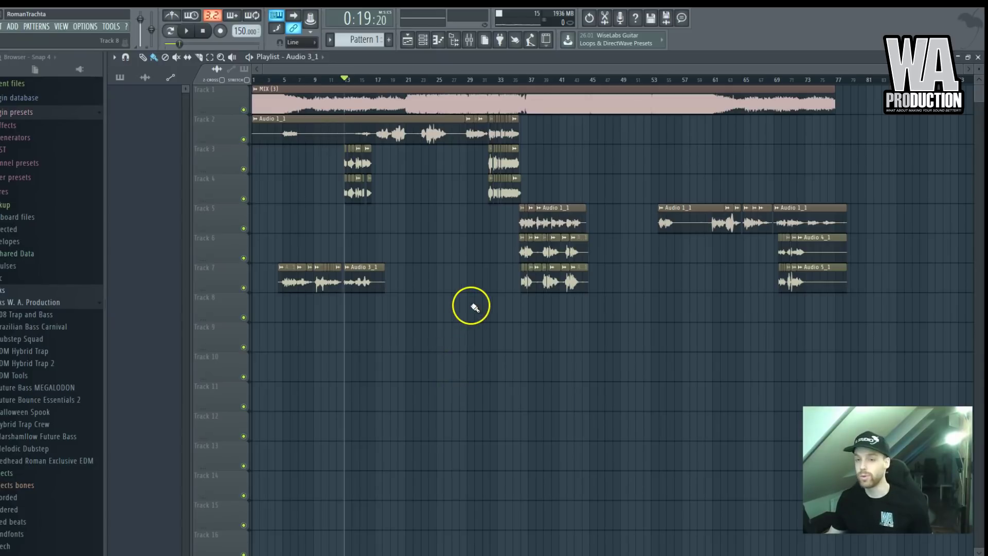